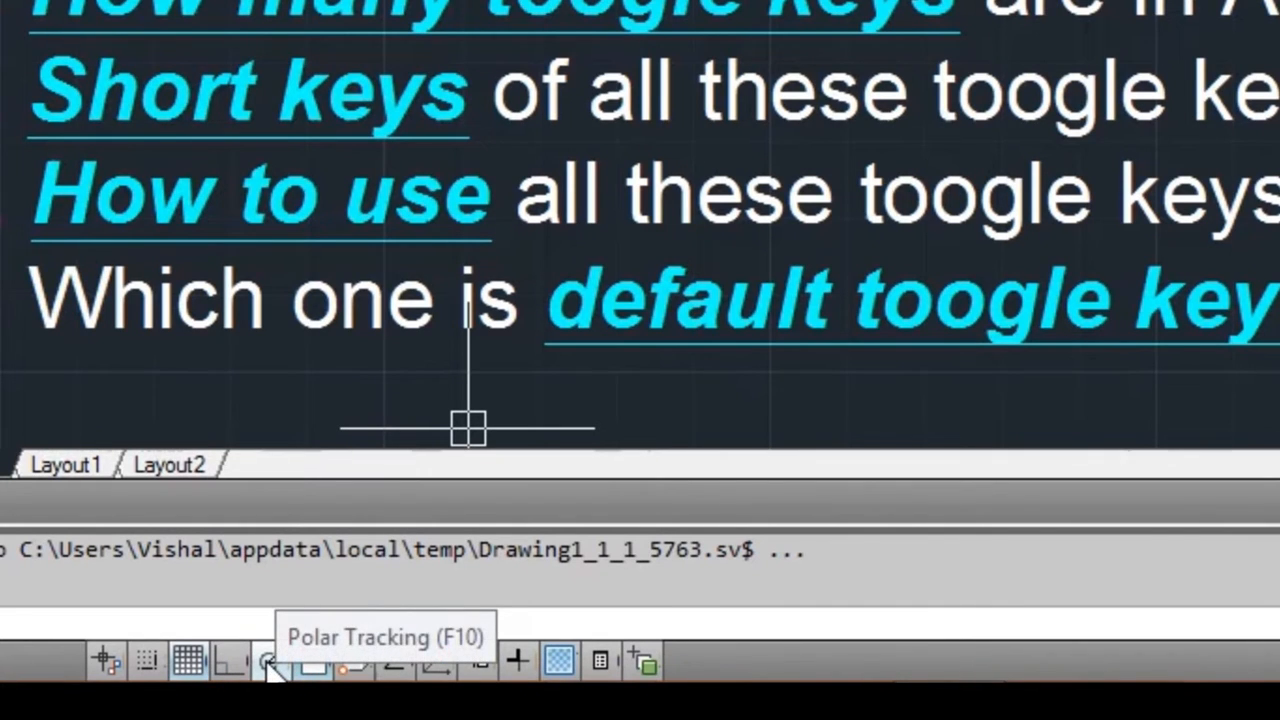
Step: Show the status bar drafting toggles as text labels instead of icons, and try switching the grid display off
right_click(268, 665)
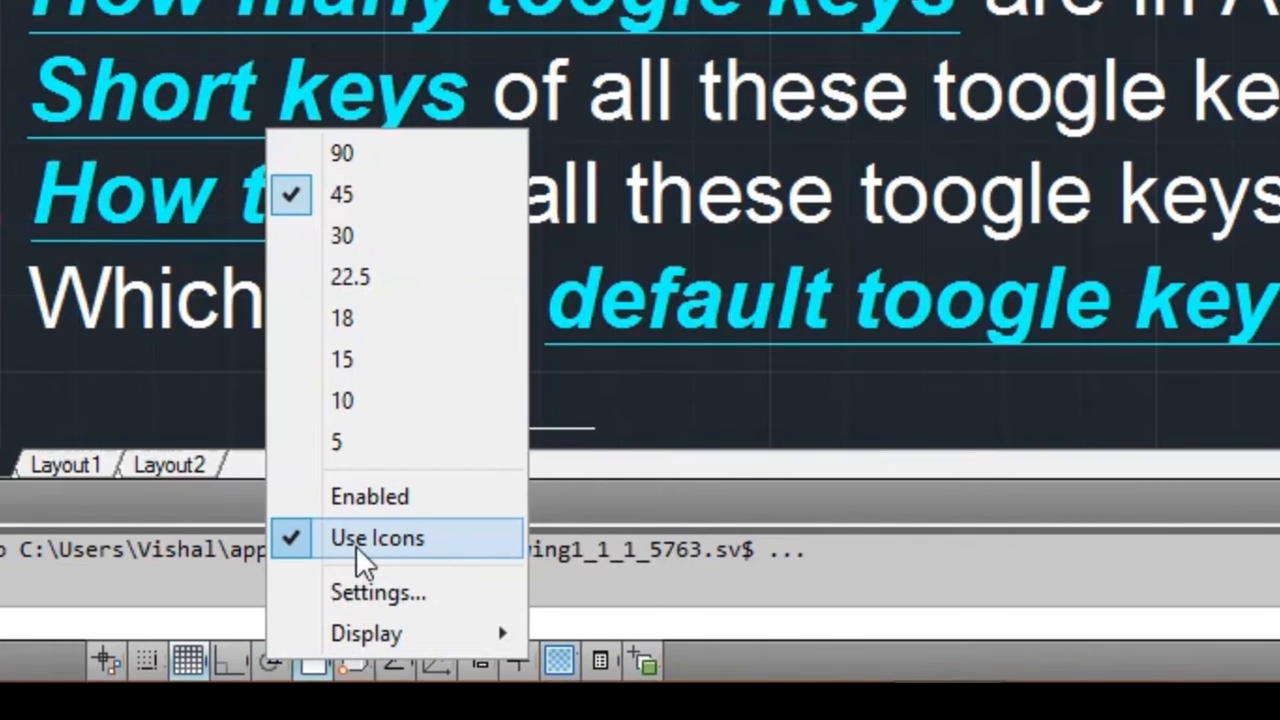
left_click(298, 548)
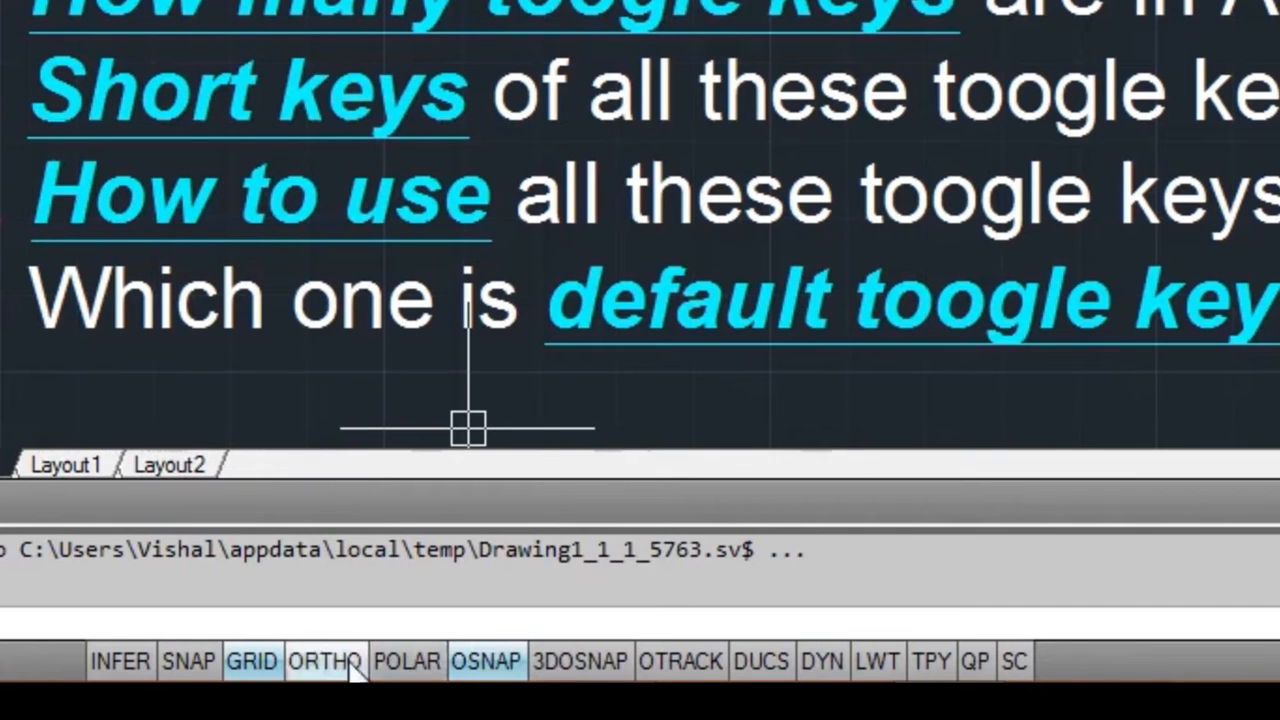
left_click(255, 662)
right_click(255, 662)
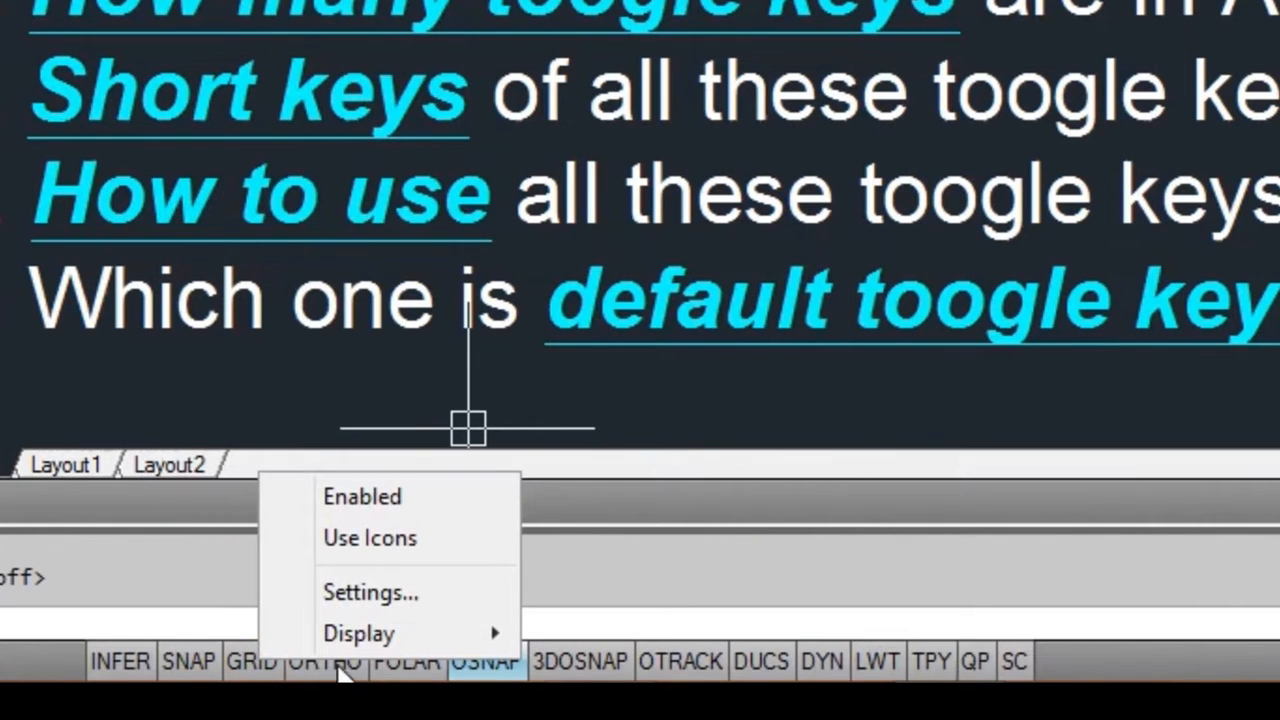
left_click(245, 665)
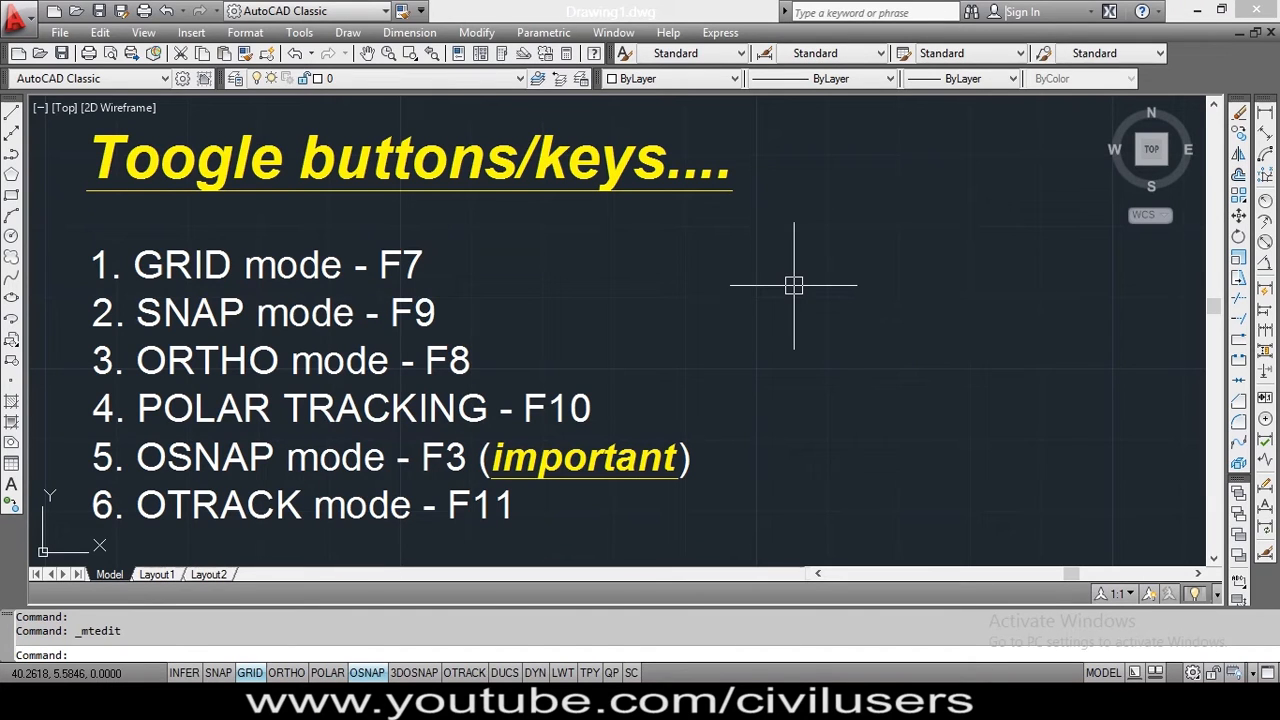
left_click(380, 197)
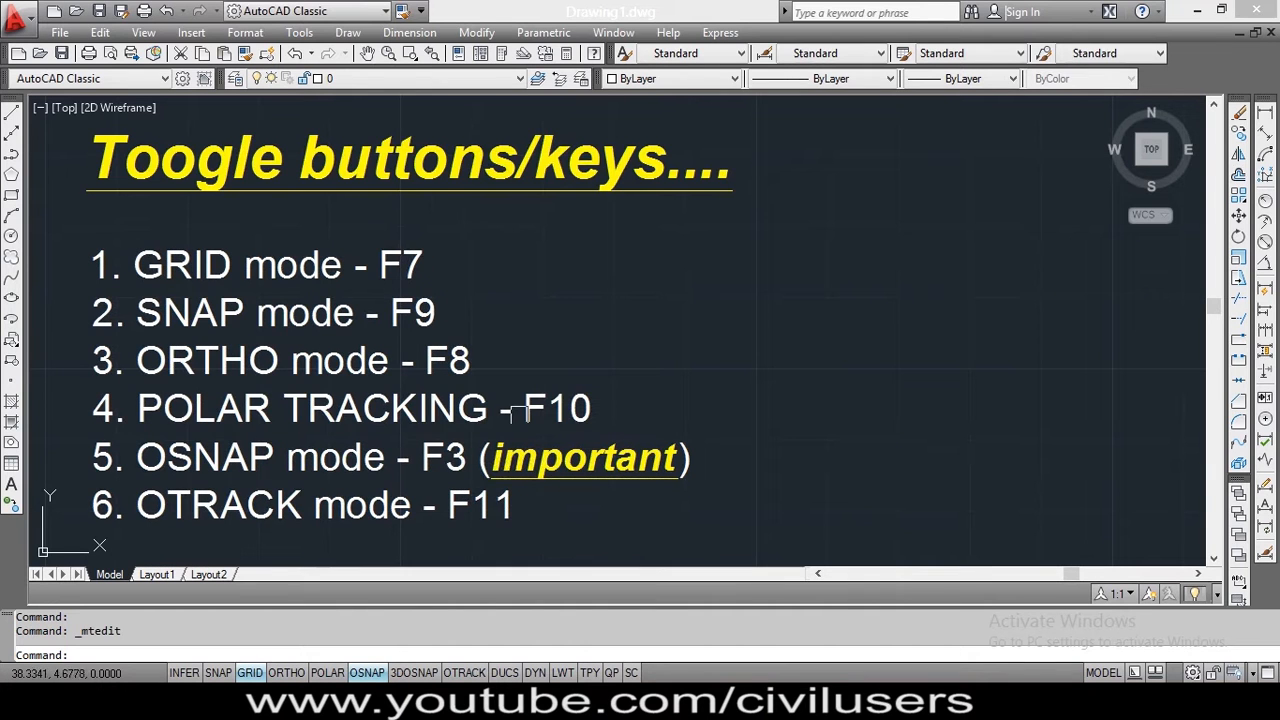
key("Escape")
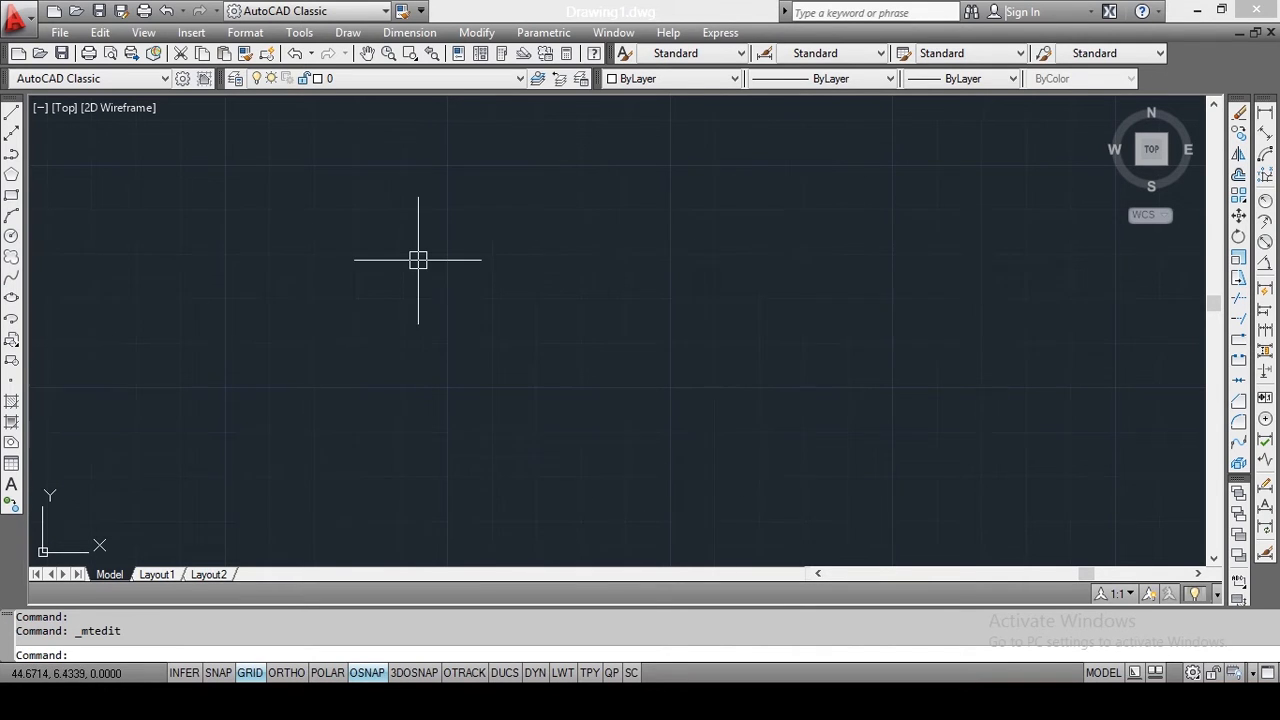
Step: Switch the grid display off and back on in an empty area of the drawing
key("F7")
key("F7")
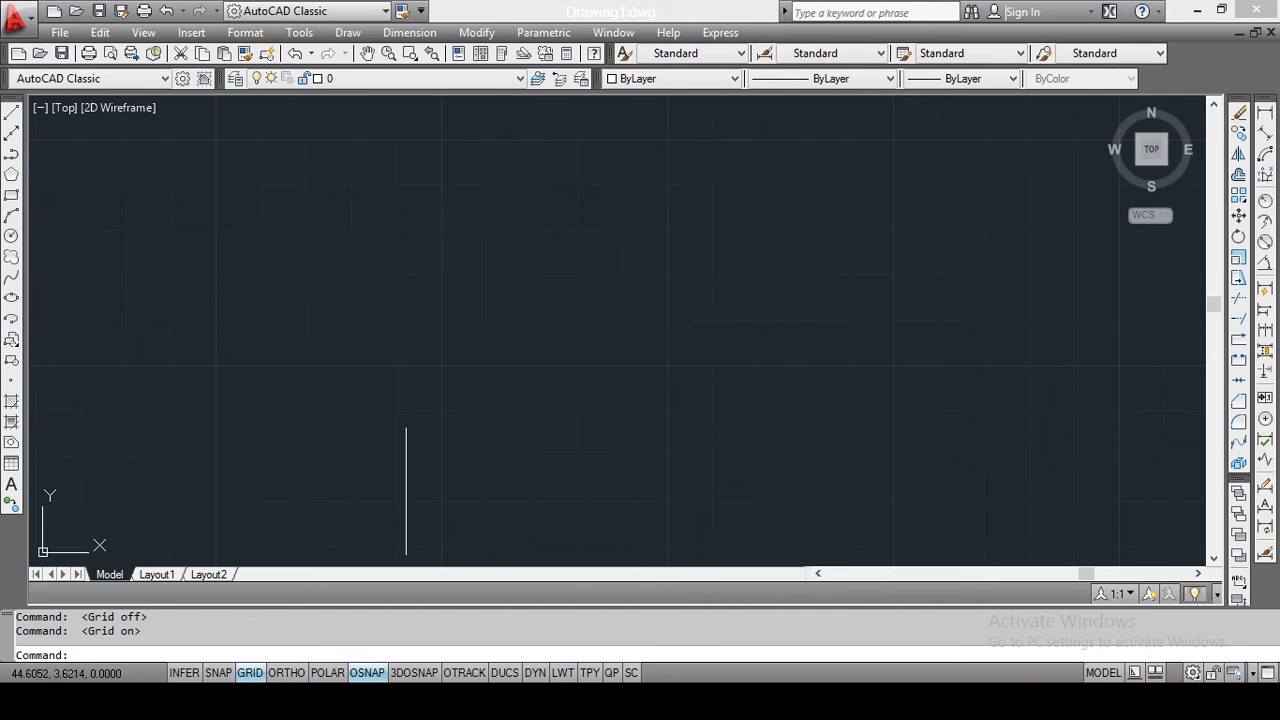
left_click(249, 673)
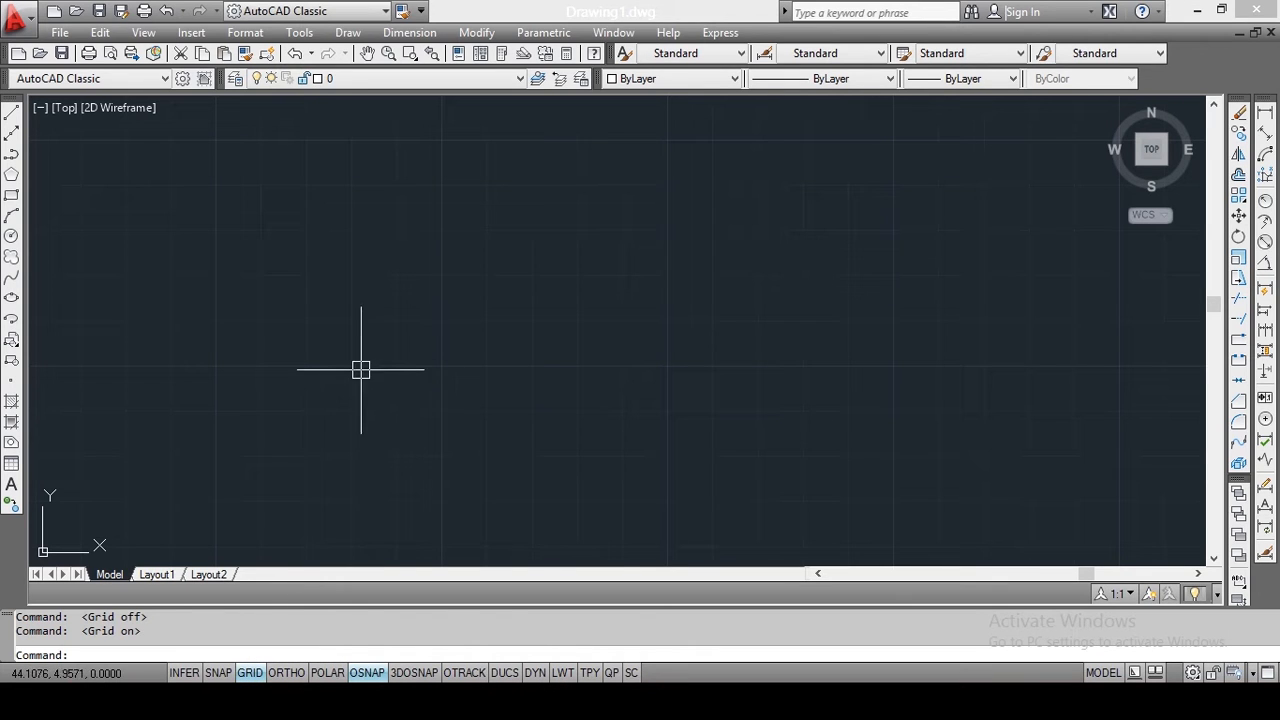
middle_click_drag(376, 502, 364, 534)
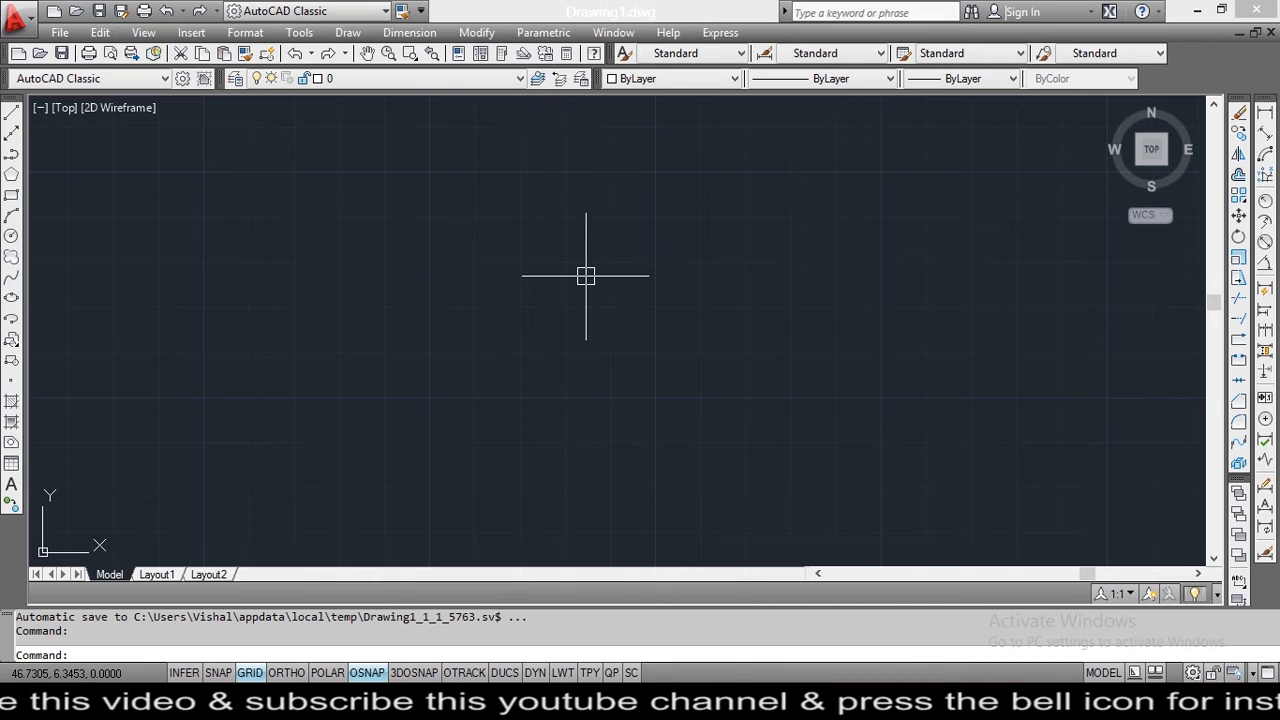
Step: View the Snap and Grid settings for the grid, and close them without changes
right_click(249, 672)
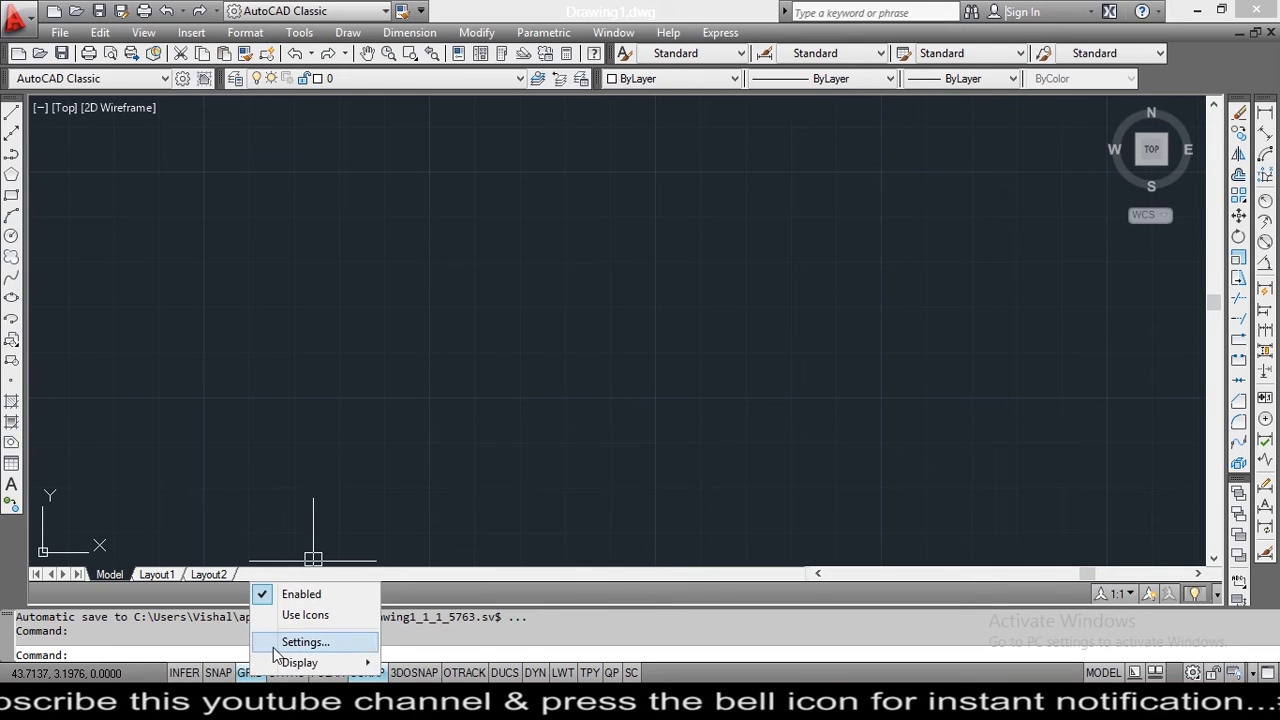
left_click(277, 645)
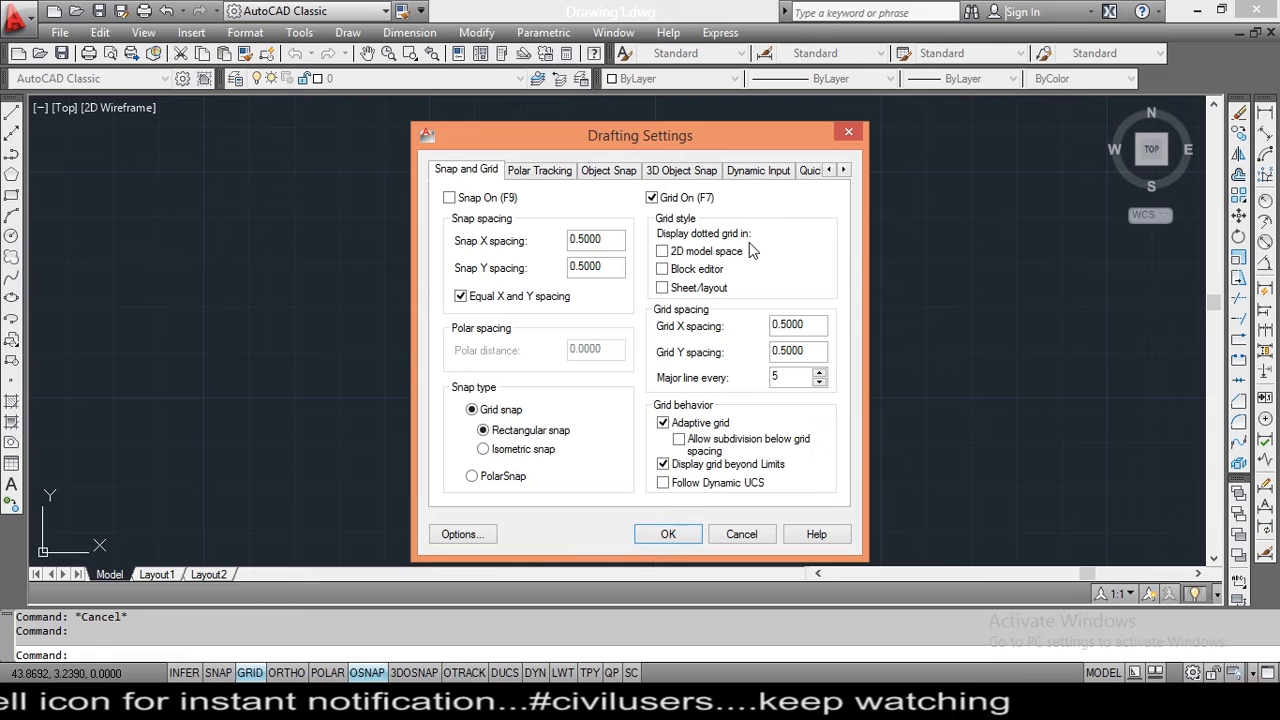
left_click(851, 132)
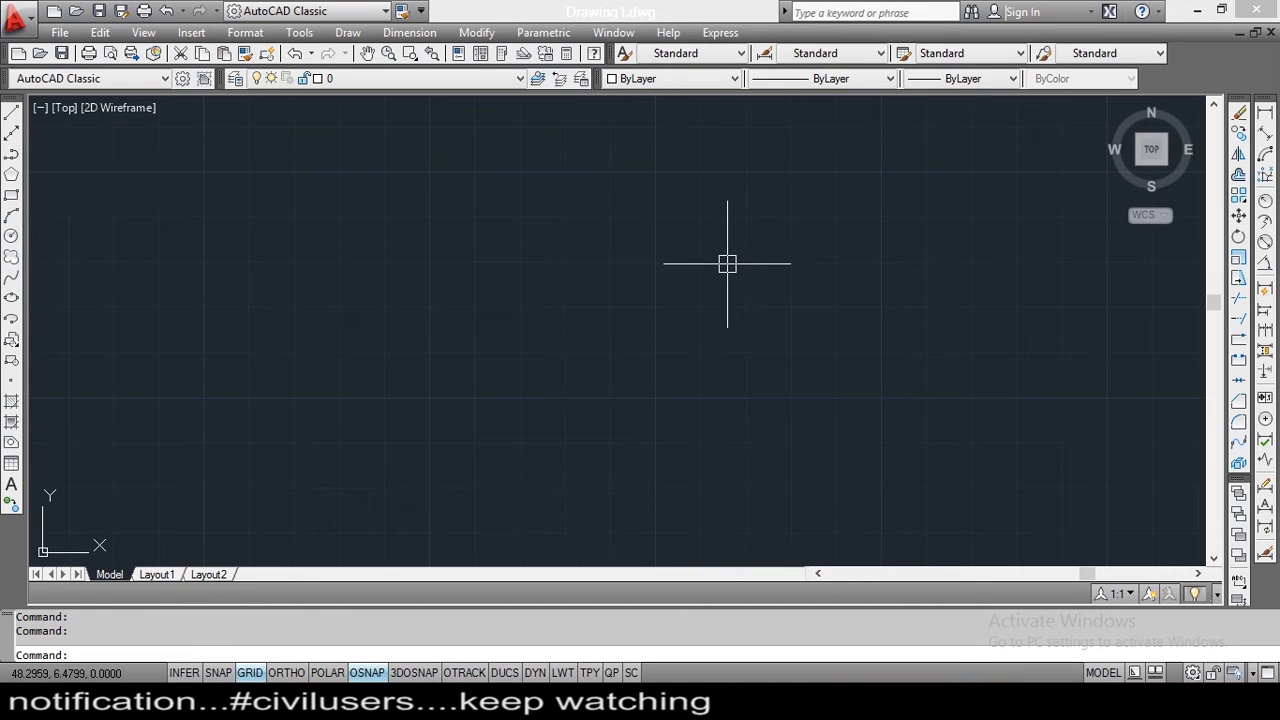
Step: Reopen Drafting Settings with the DS command and edit the grid's major line interval, accepting the dialog
type("ds")
key("Return")
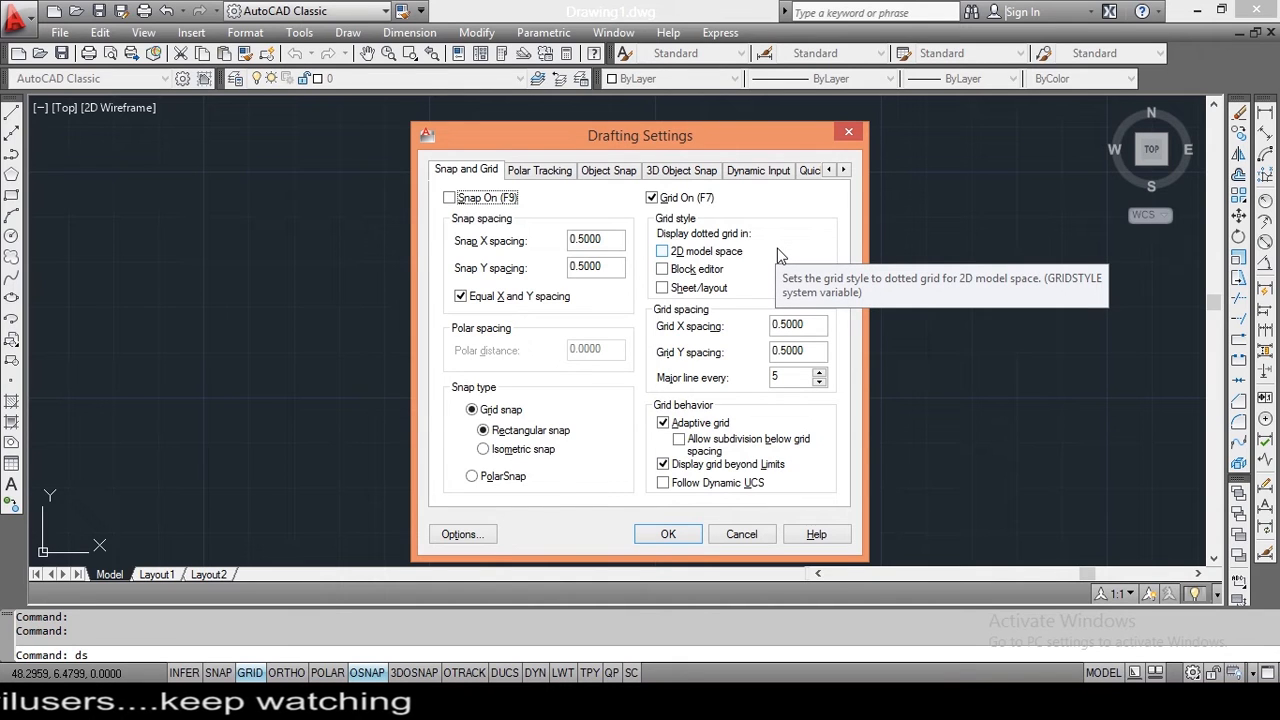
left_click(777, 248)
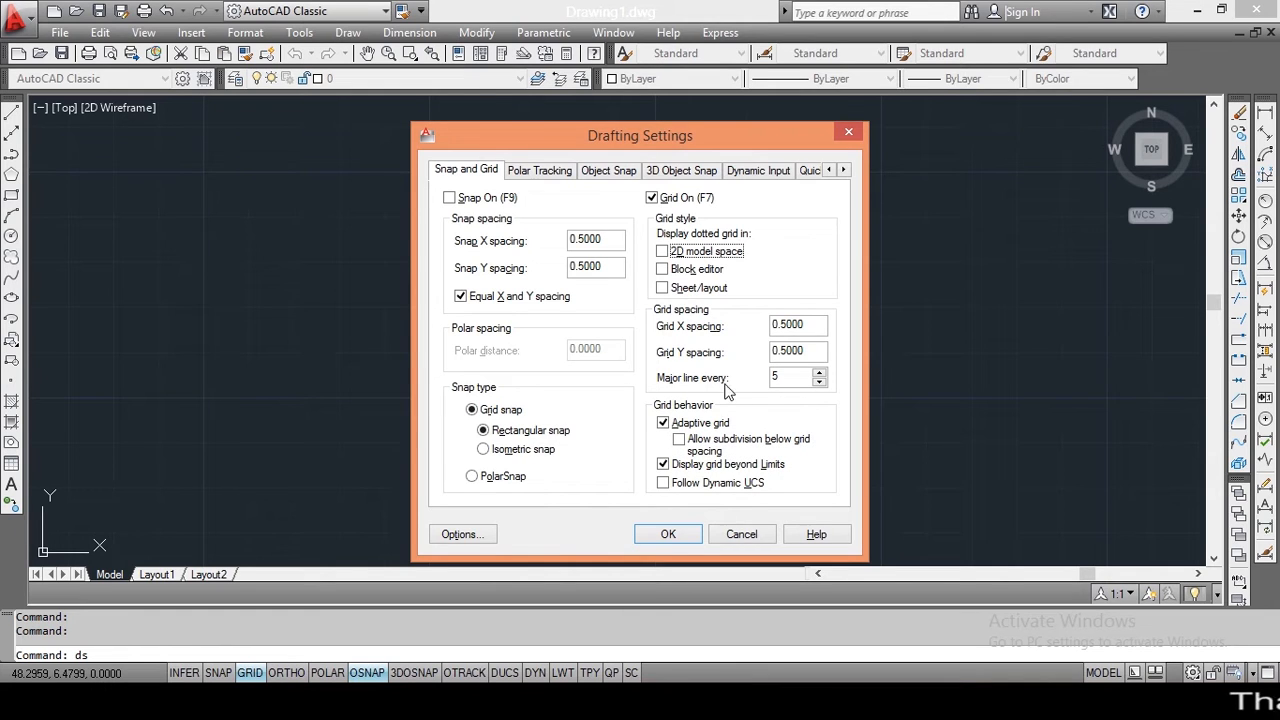
double_click(785, 376)
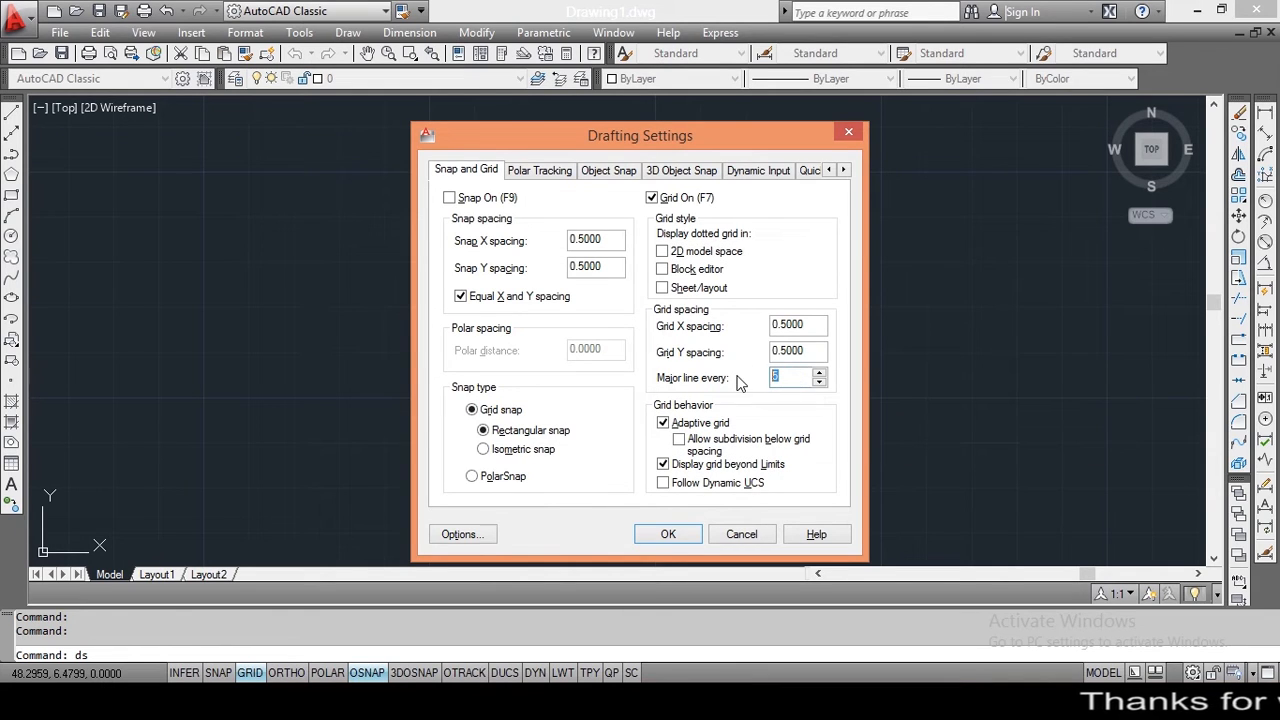
left_click(670, 536)
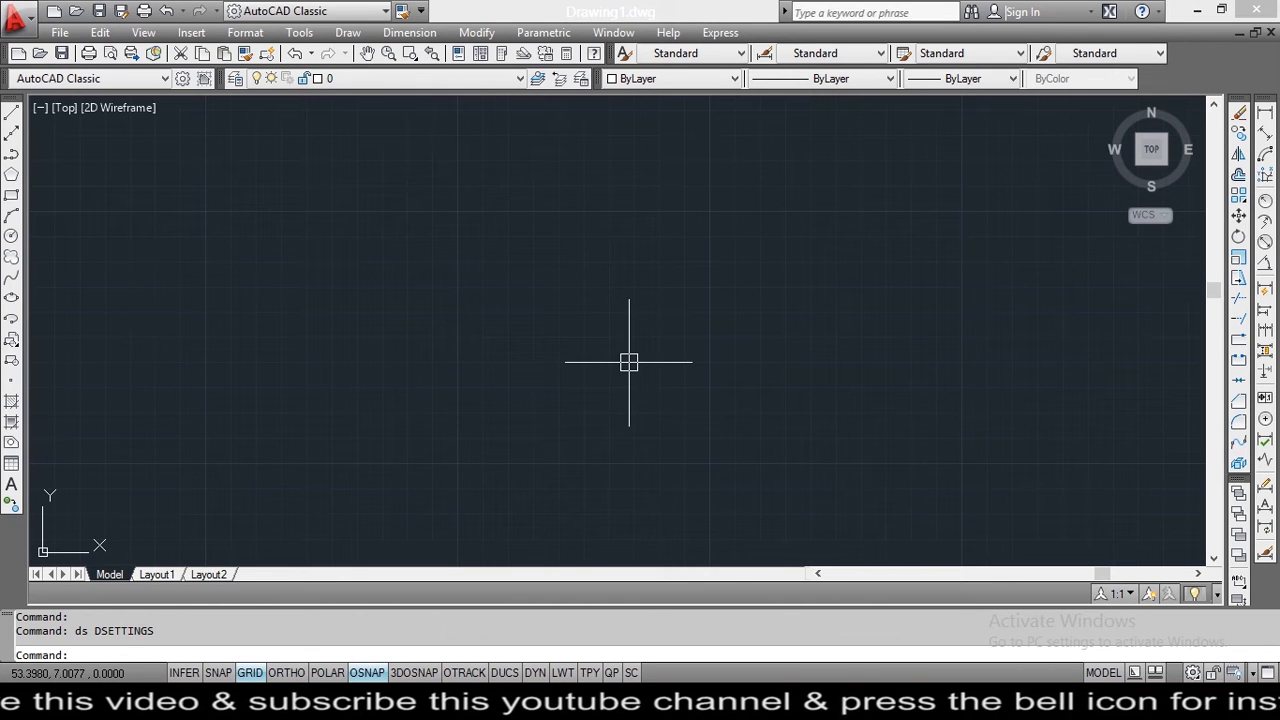
key("Escape")
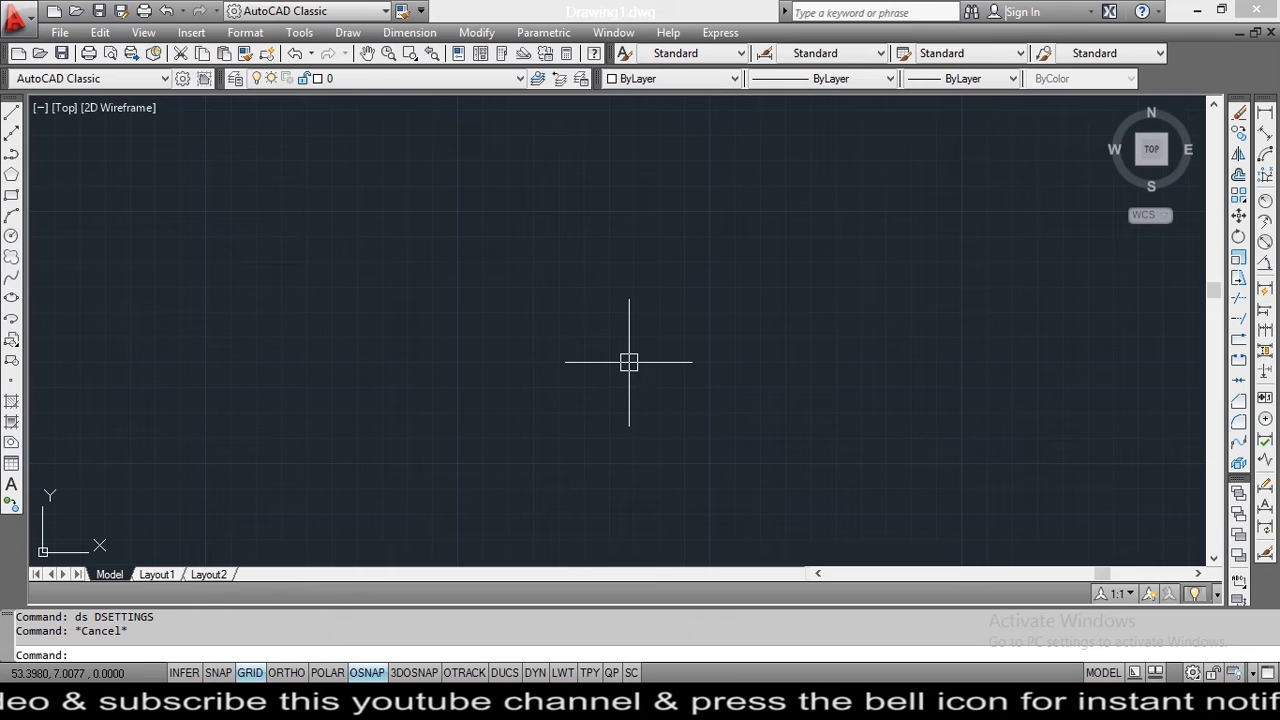
Step: Set the grid's major line interval to every 5 lines in Drafting Settings
type("ds")
key("Return")
double_click(806, 375)
type("5")
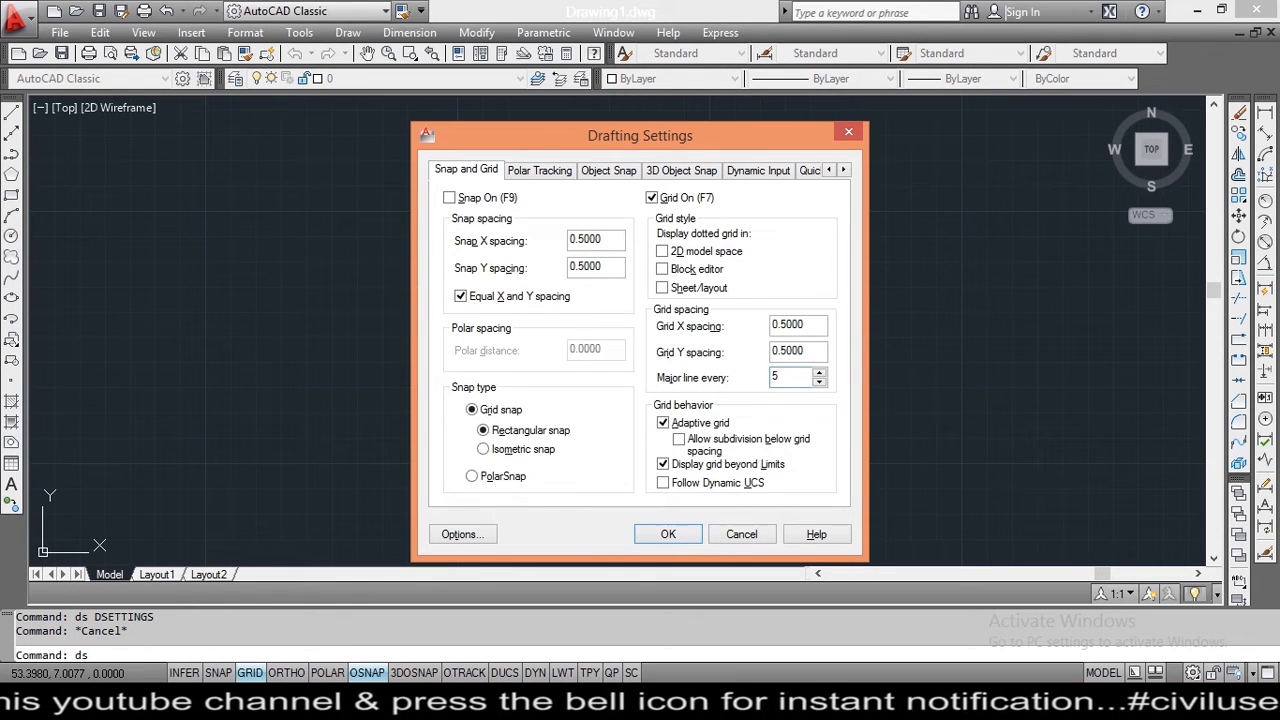
left_click(667, 535)
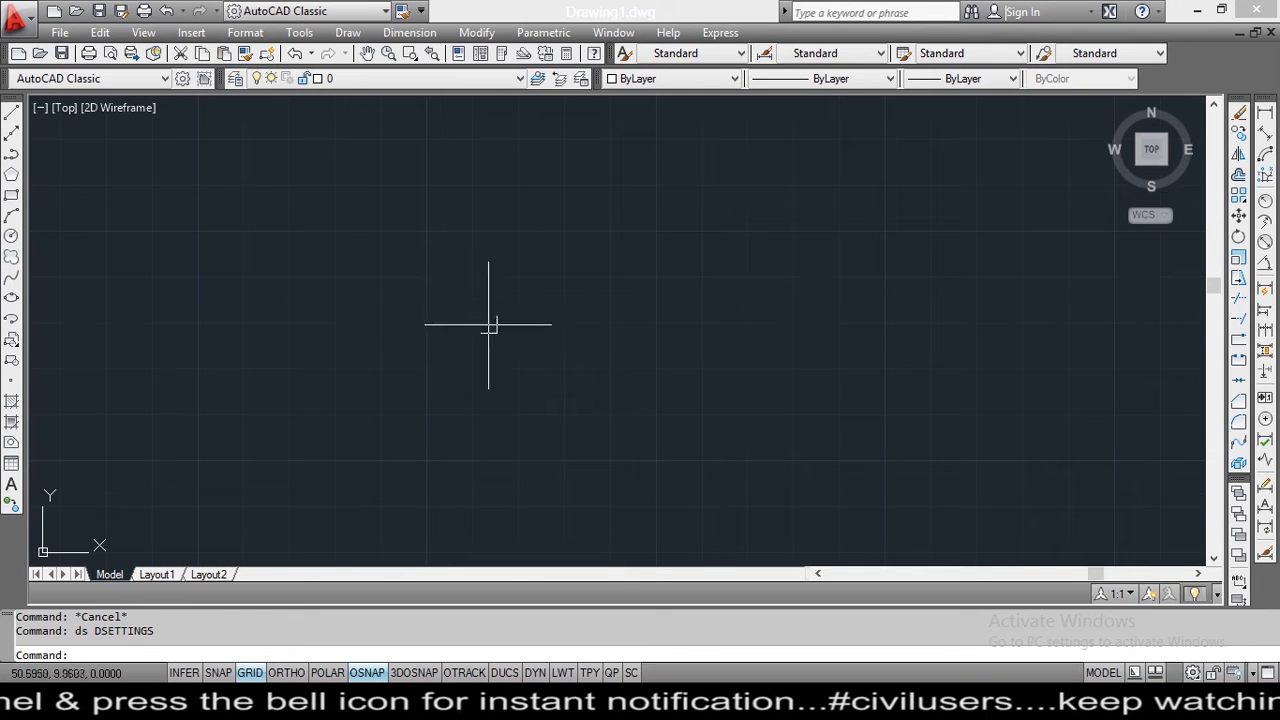
Step: Toggle Snap mode on and off, and leave it switched on
key("F9")
key("F9")
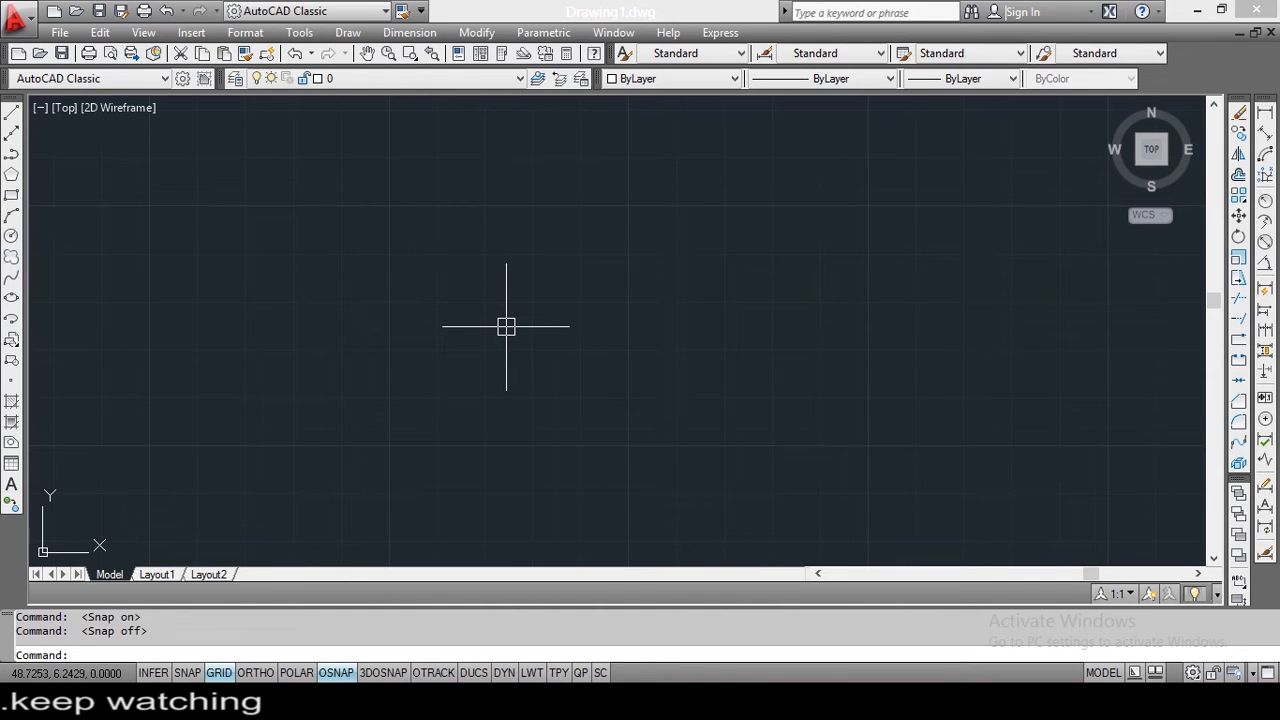
left_click(184, 674)
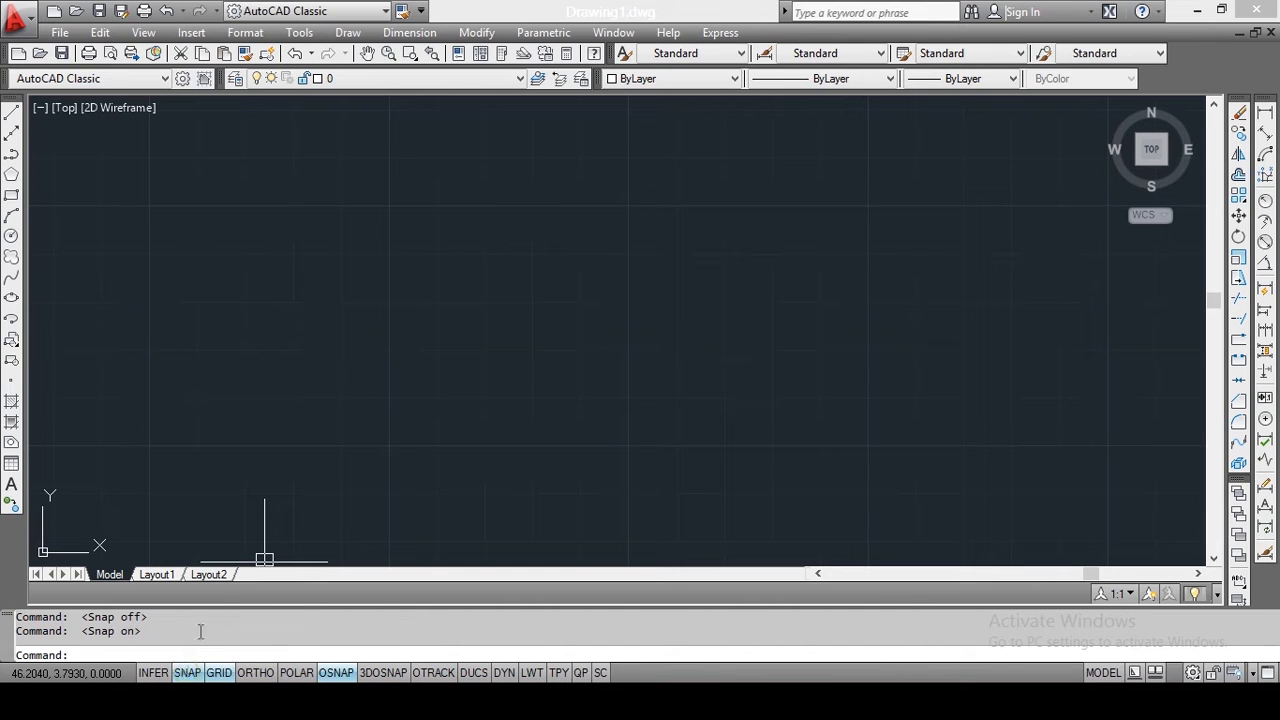
type("l")
key("Return")
key("Escape")
type("l")
key("Return")
key("Escape")
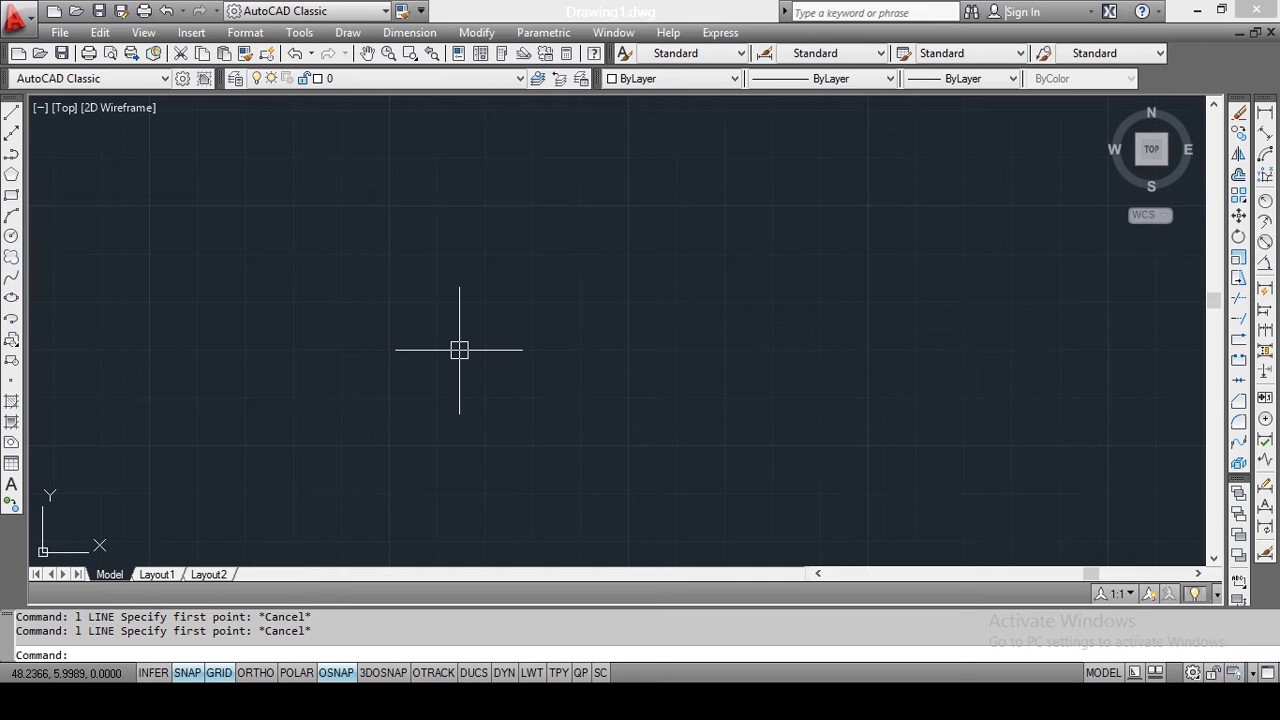
type("l")
key("Return")
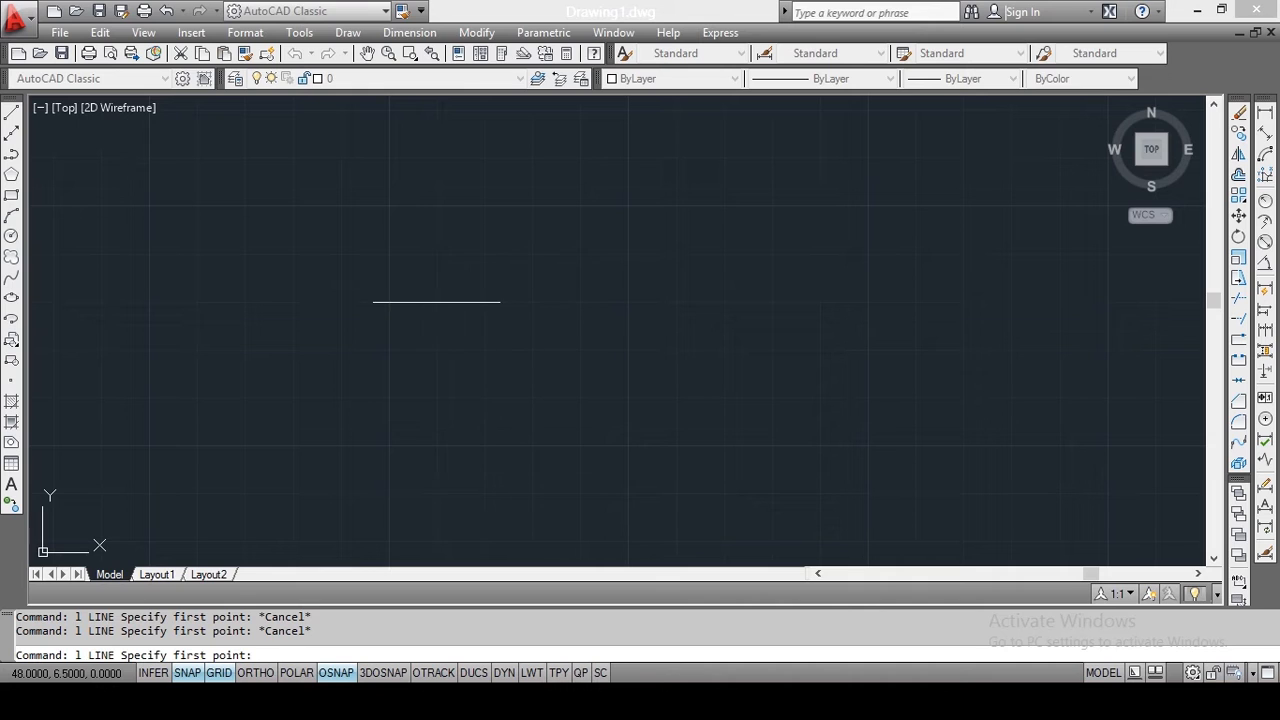
left_click(389, 350)
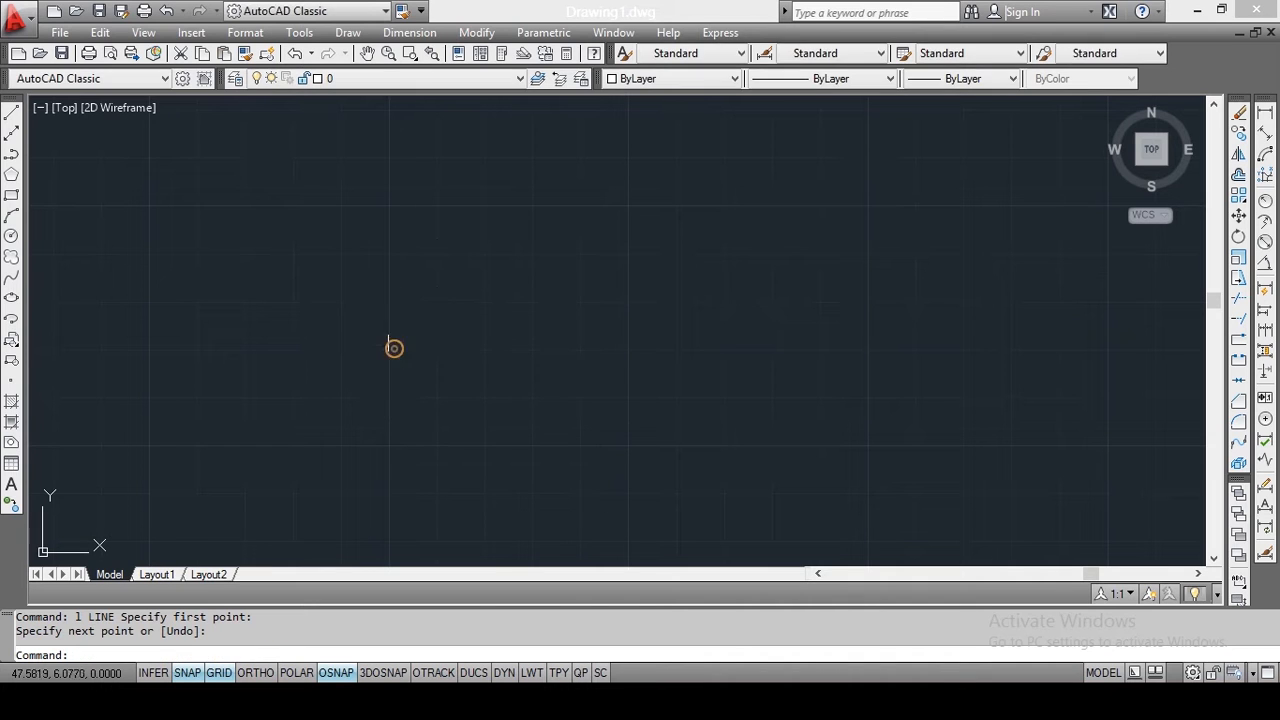
key("Escape")
Step: Draw an open three-segment line shape snapped to the grid, with two slanted sides and a 1.5-unit horizontal upper edge
type("l")
key("Return")
left_click(389, 350)
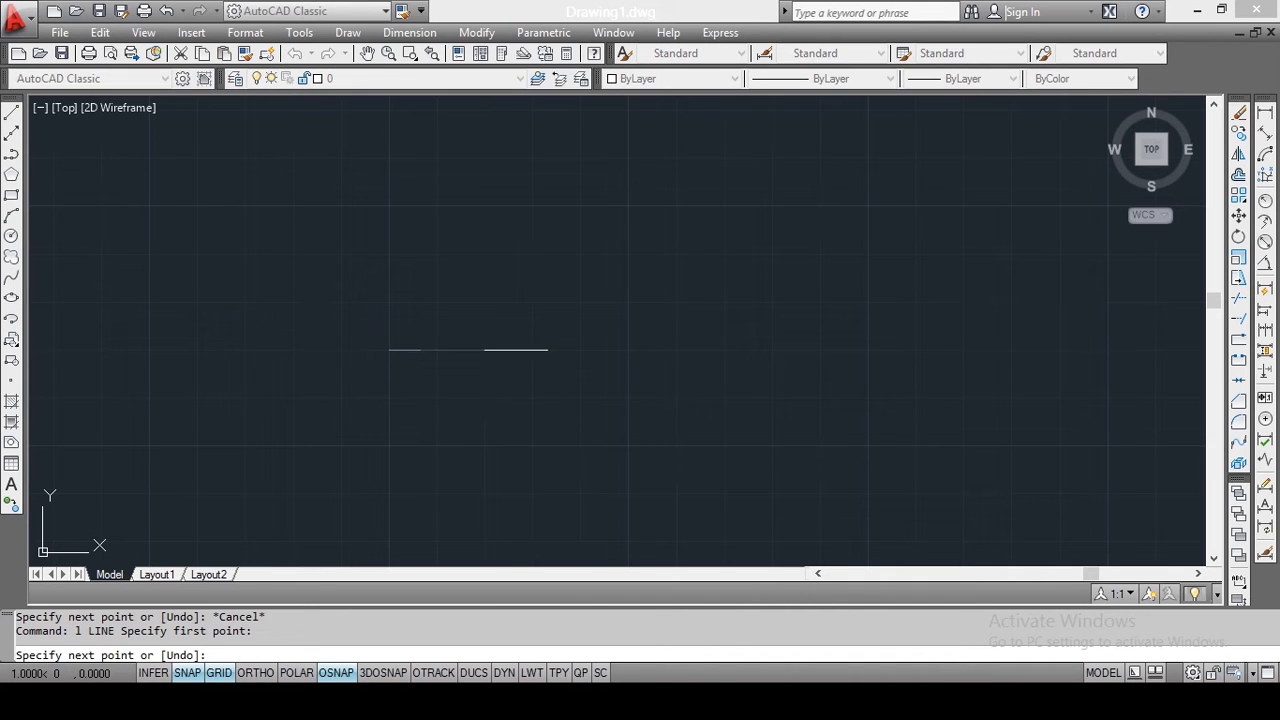
left_click(436, 254)
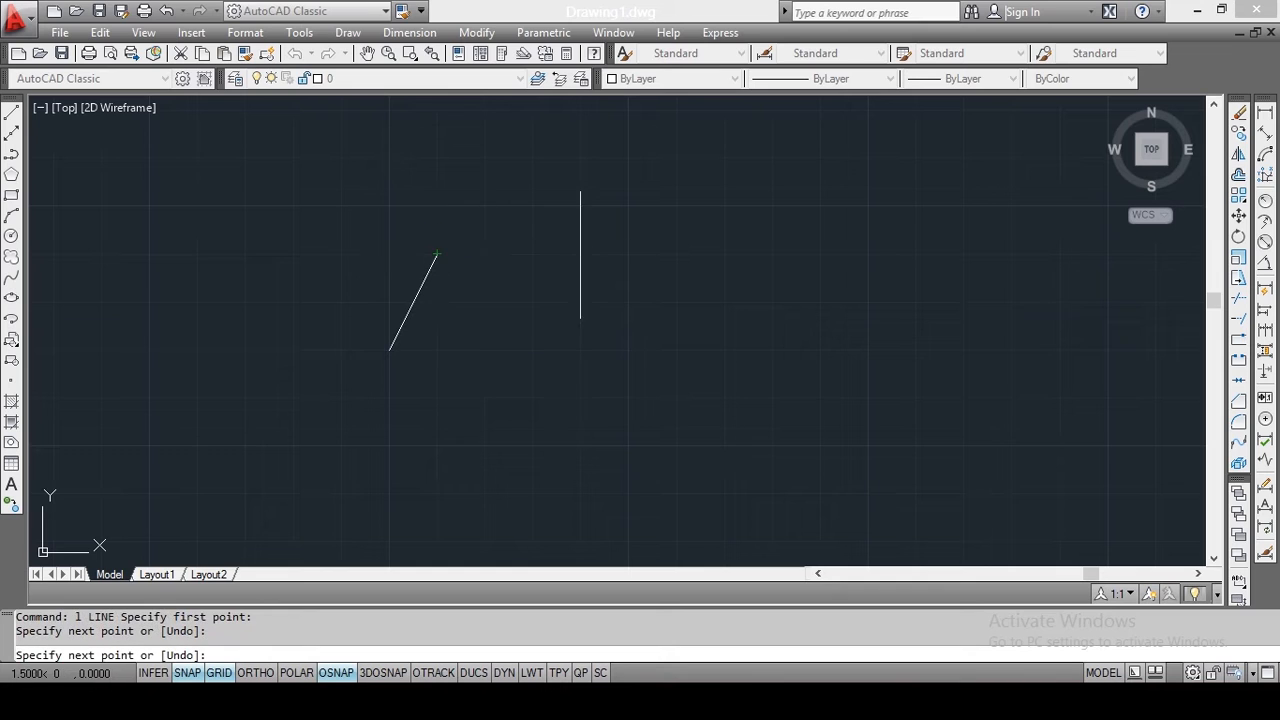
left_click(580, 254)
left_click(484, 350)
key("Escape")
Step: Switch Snap mode off and draw a connected zigzag of ten freehand line segments to the right of the three-segment shape
key("F9")
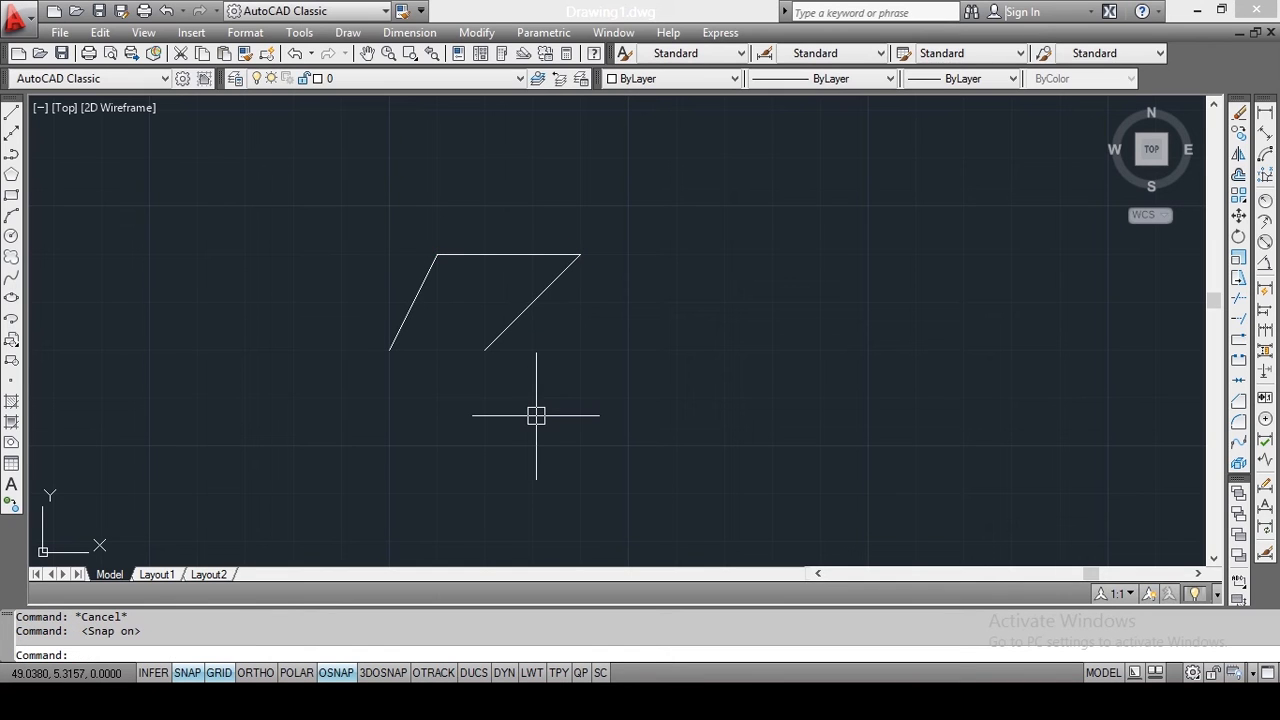
key("F9")
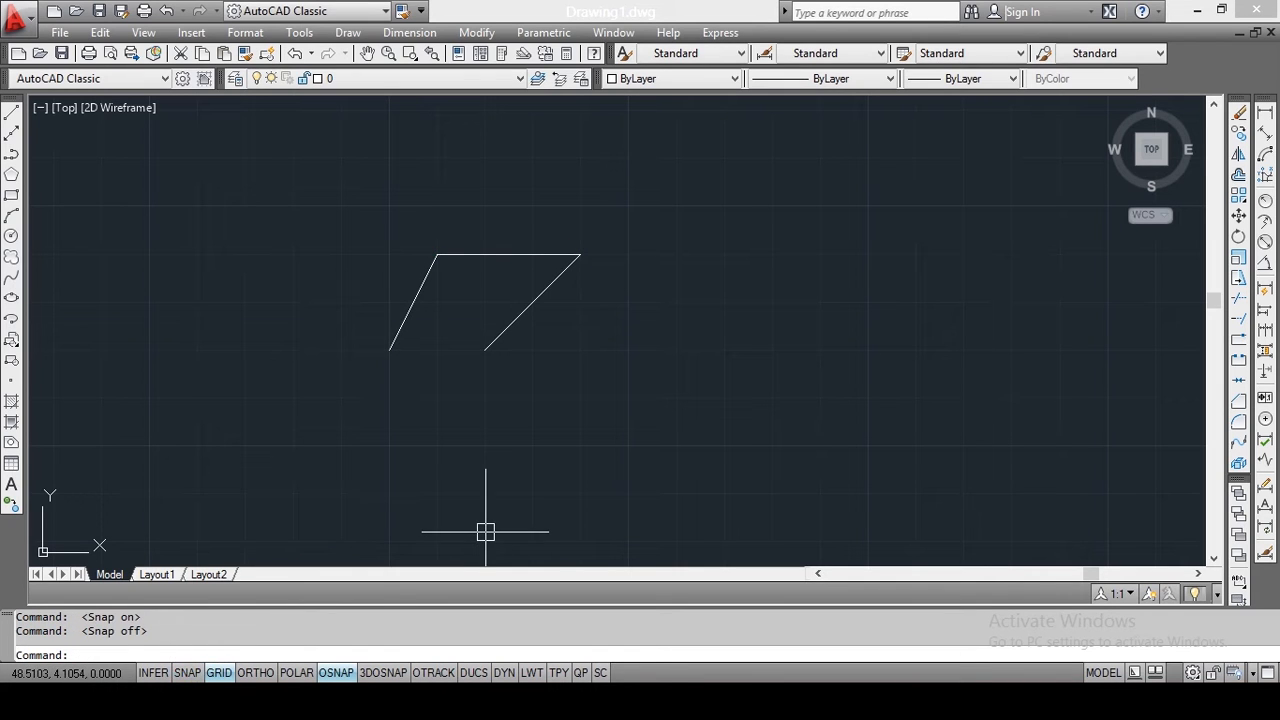
type("l")
key("Return")
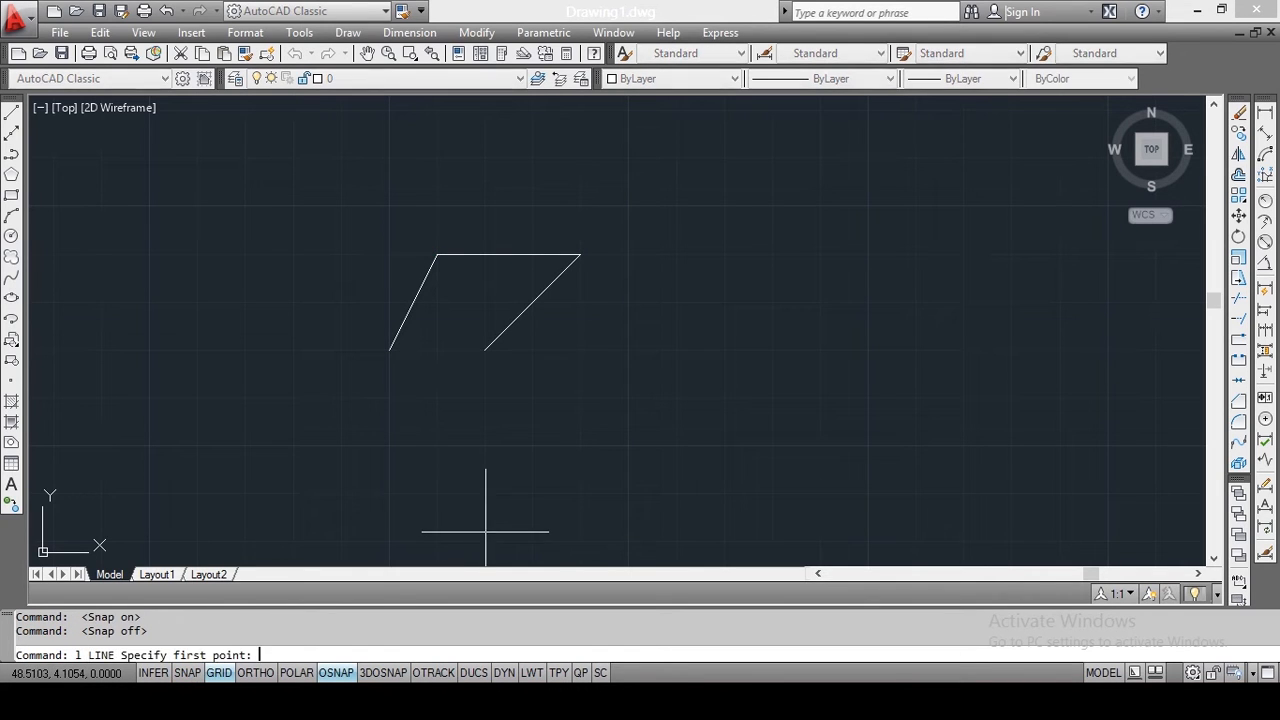
left_click(510, 421)
left_click(695, 297)
left_click(766, 405)
left_click(577, 476)
left_click(903, 262)
left_click(798, 184)
left_click(855, 407)
left_click(973, 328)
left_click(966, 190)
left_click(910, 287)
left_click(1001, 380)
key("Escape")
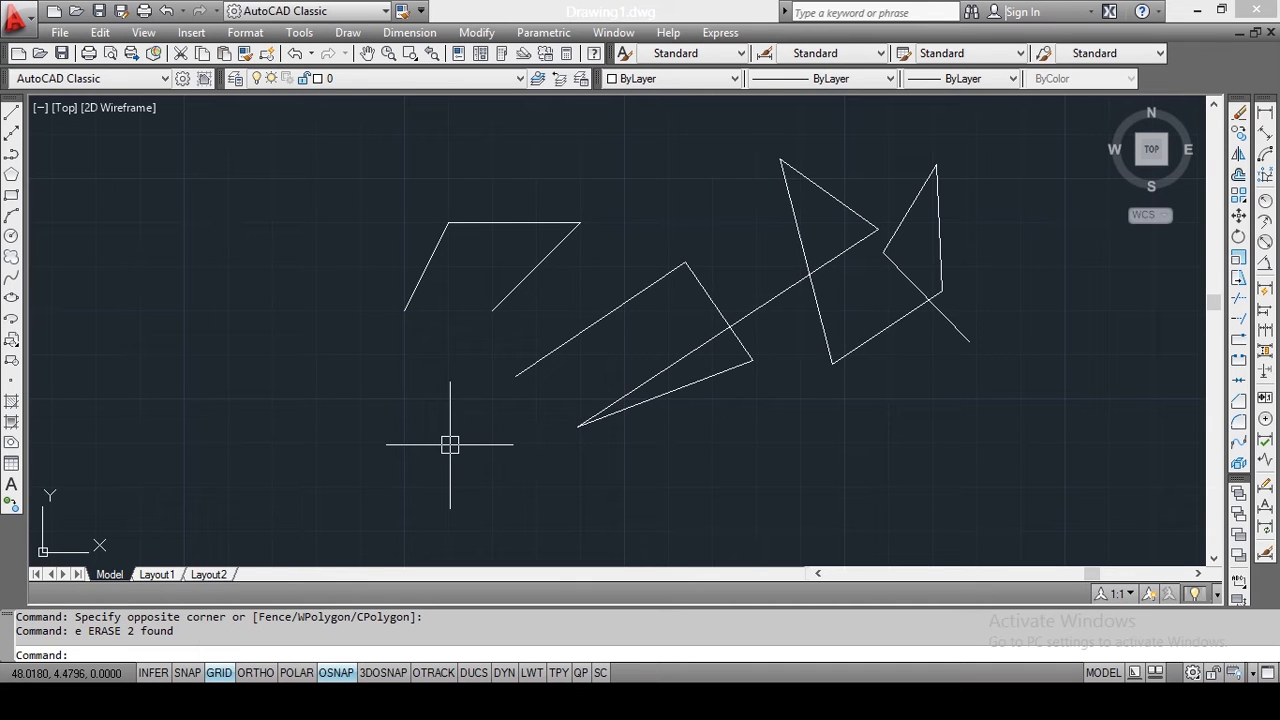
Step: Draw a closed freehand triangle to the right of the zigzag, with its first side about 2.84 units long at about 36 degrees
type("l")
key("Return")
middle_click_drag(1060, 386, 649, 426)
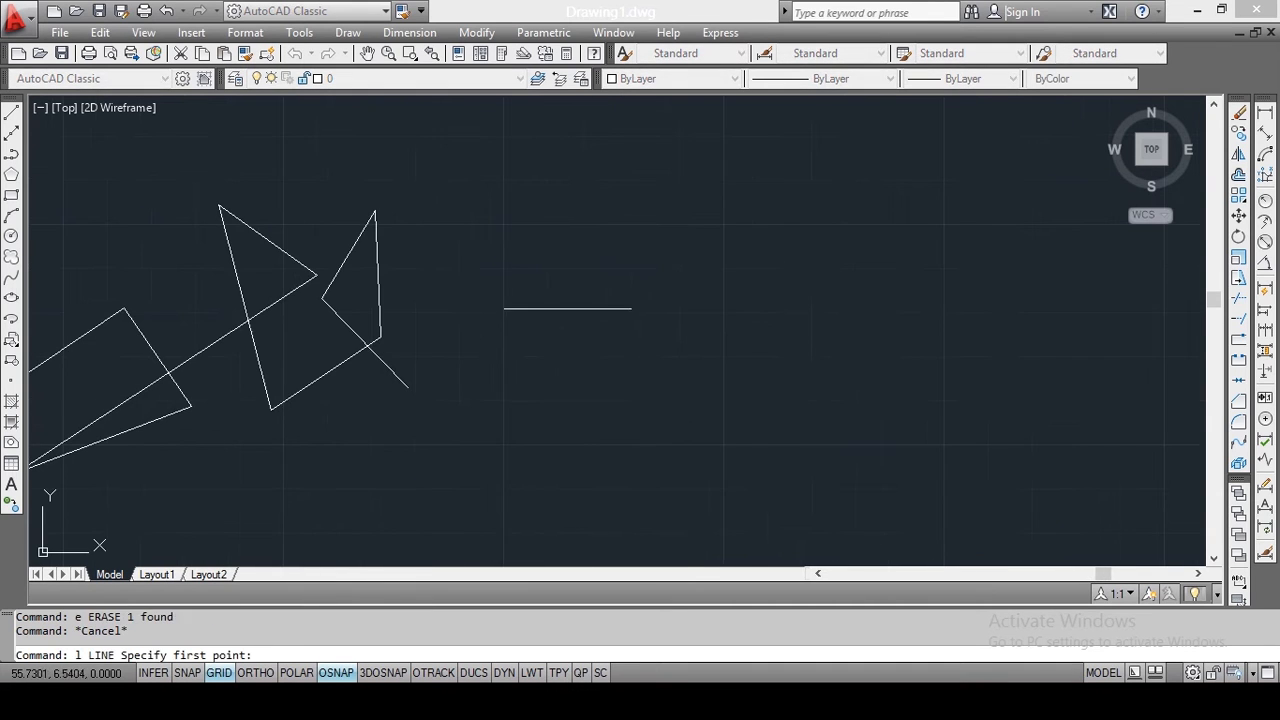
left_click(563, 314)
left_click(766, 168)
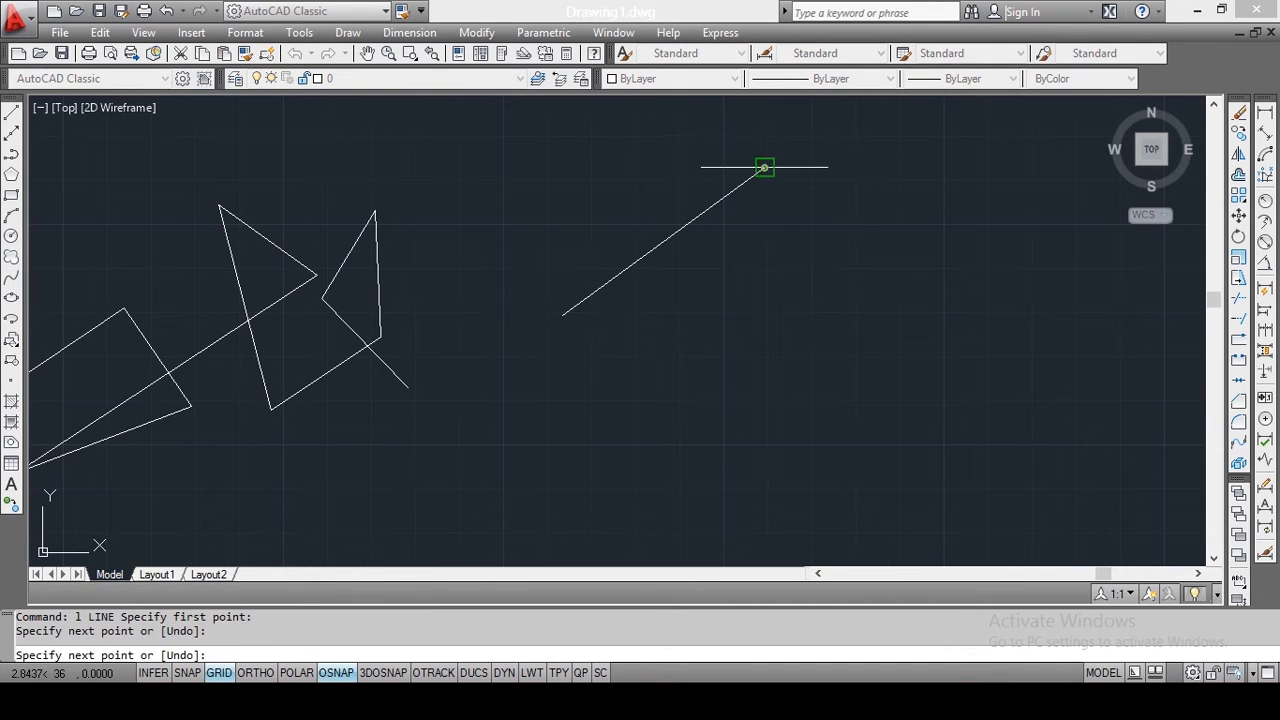
left_click(762, 403)
left_click(563, 314)
key("Escape")
Step: Switch Snap mode on and start a line from a snapped grid point to the right of the triangle
key("F9")
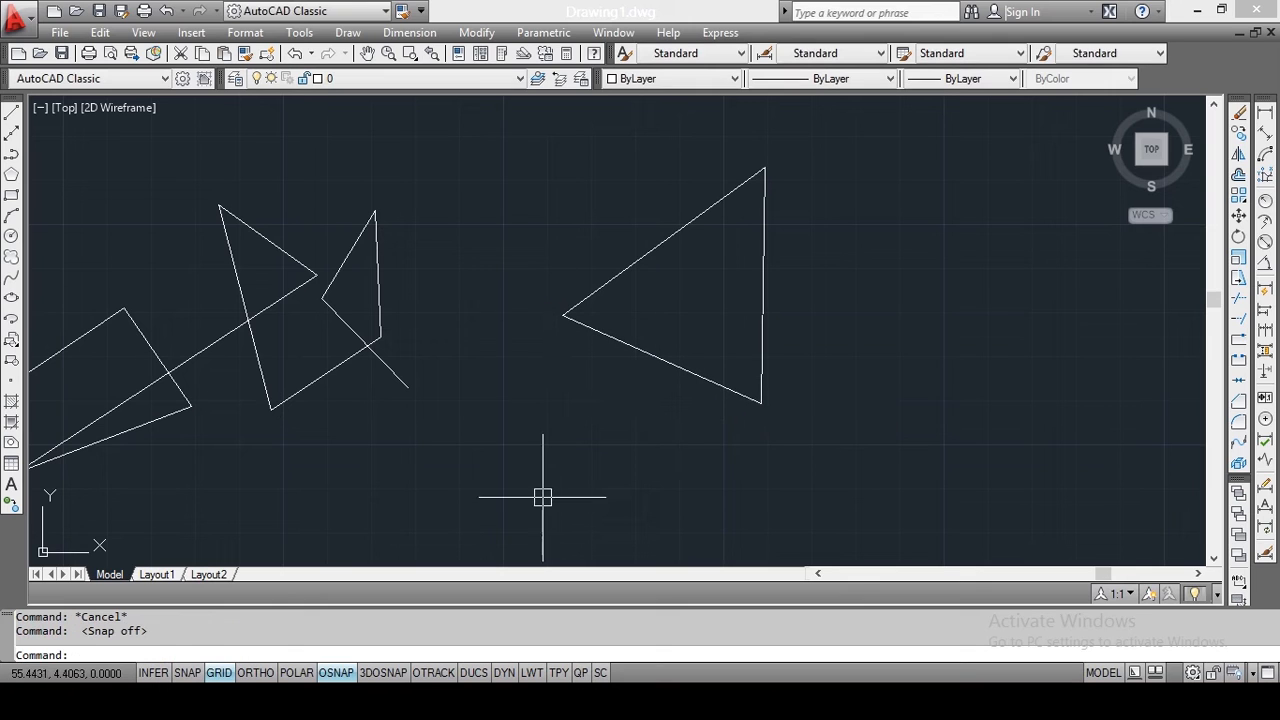
left_click(185, 673)
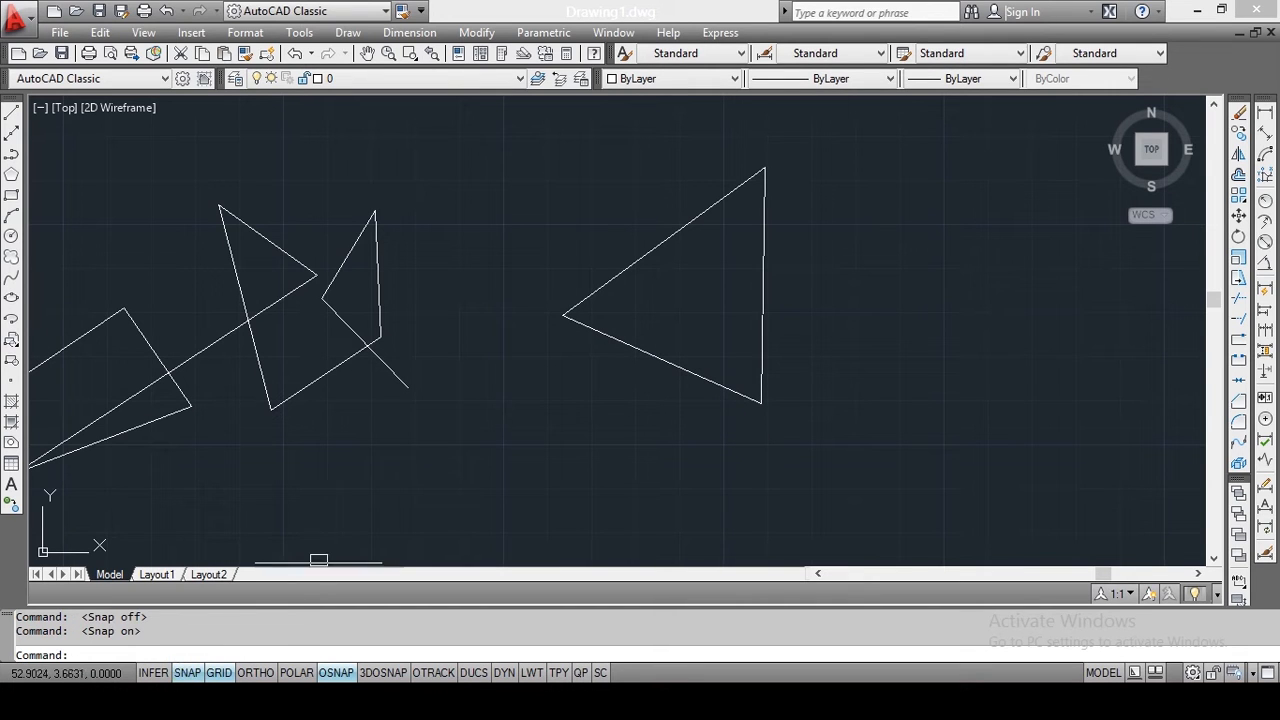
type("l")
key("Return")
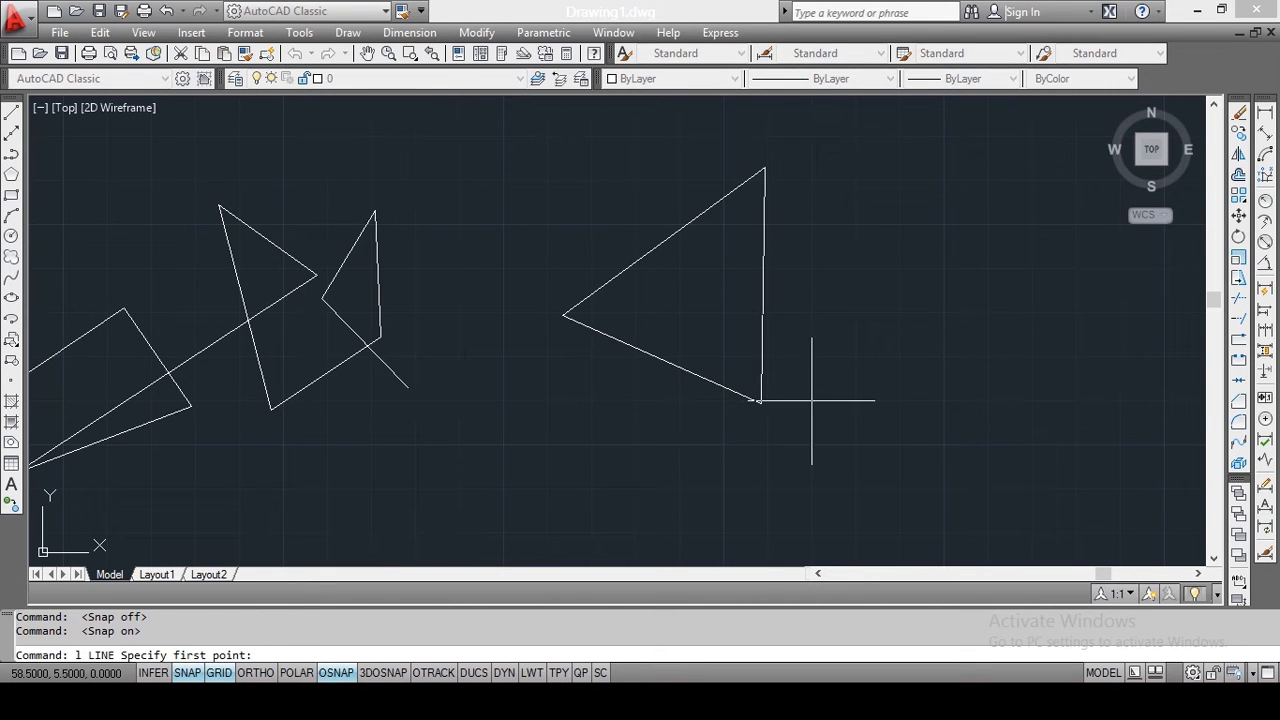
left_click(900, 357)
scroll(962, 298, "up", 3)
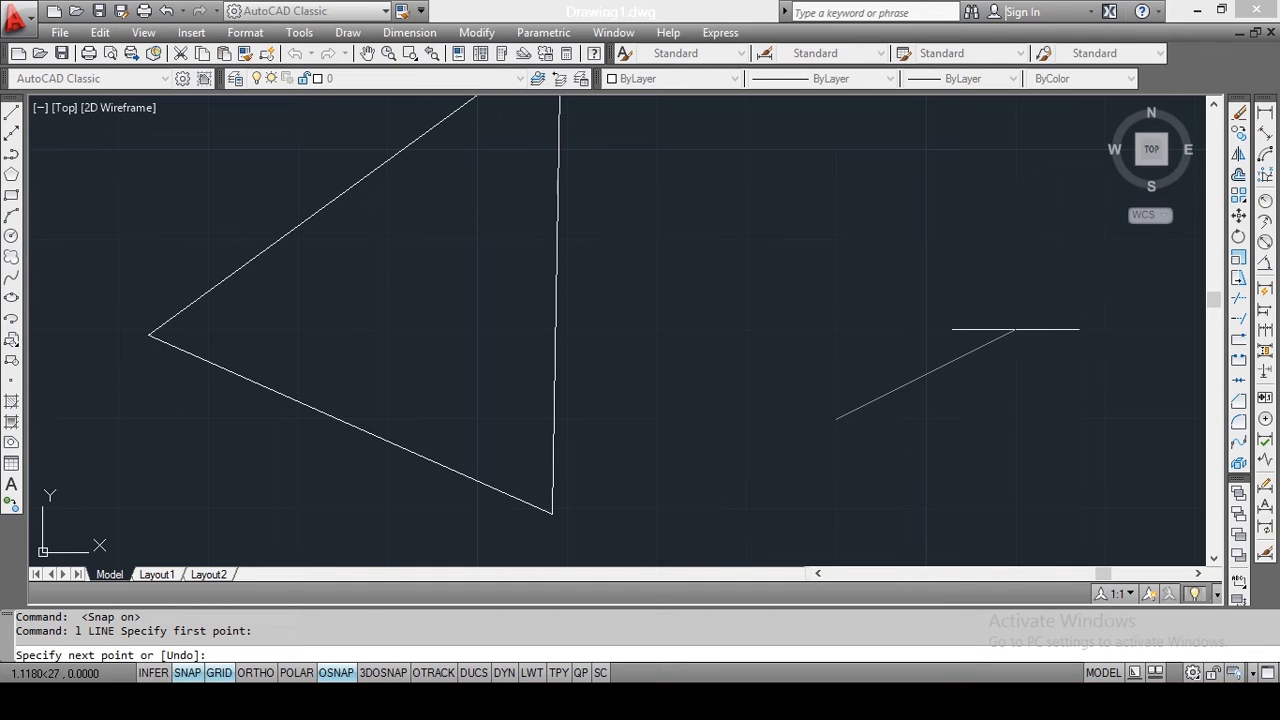
Step: Switch Snap mode off within the Line command and draw five connected freehand segments from the snapped start point
left_click(188, 672)
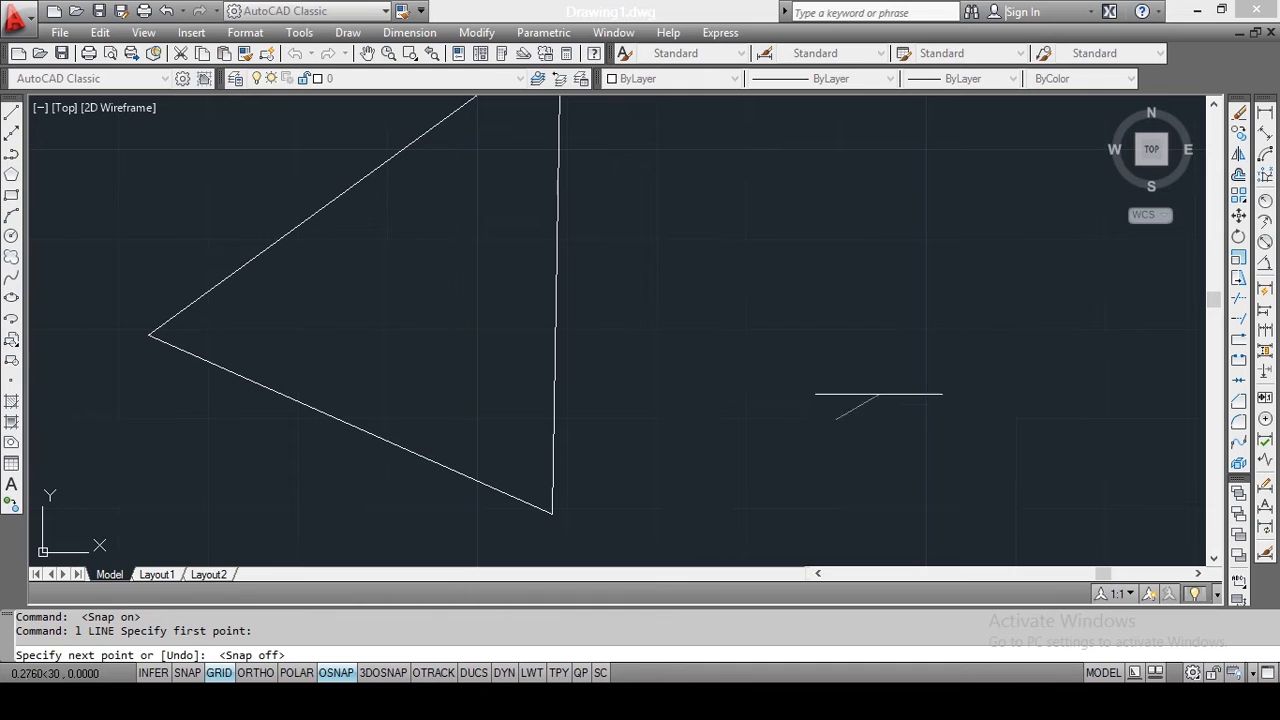
left_click(880, 383)
left_click(897, 267)
left_click(1015, 261)
left_click(948, 376)
left_click(1029, 380)
key("Escape")
scroll(991, 351, "down", 4)
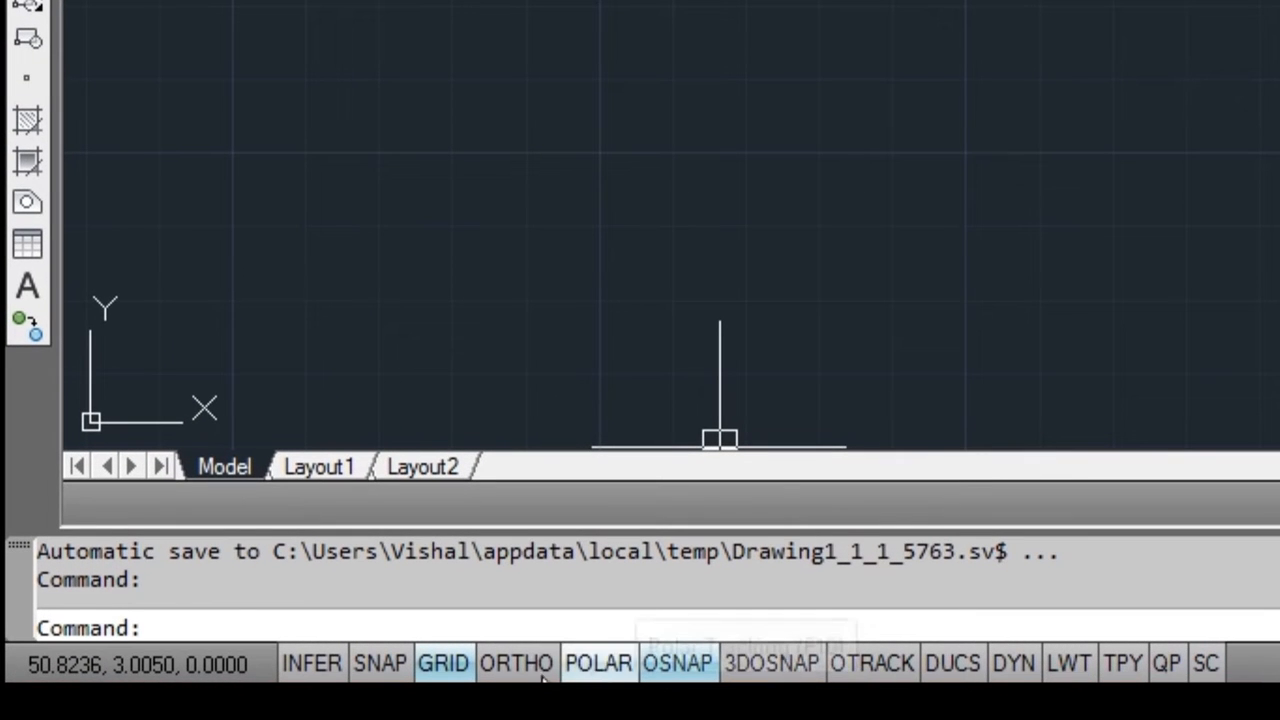
Step: Switch the status bar drafting toggles to icons and back to text labels
right_click(533, 670)
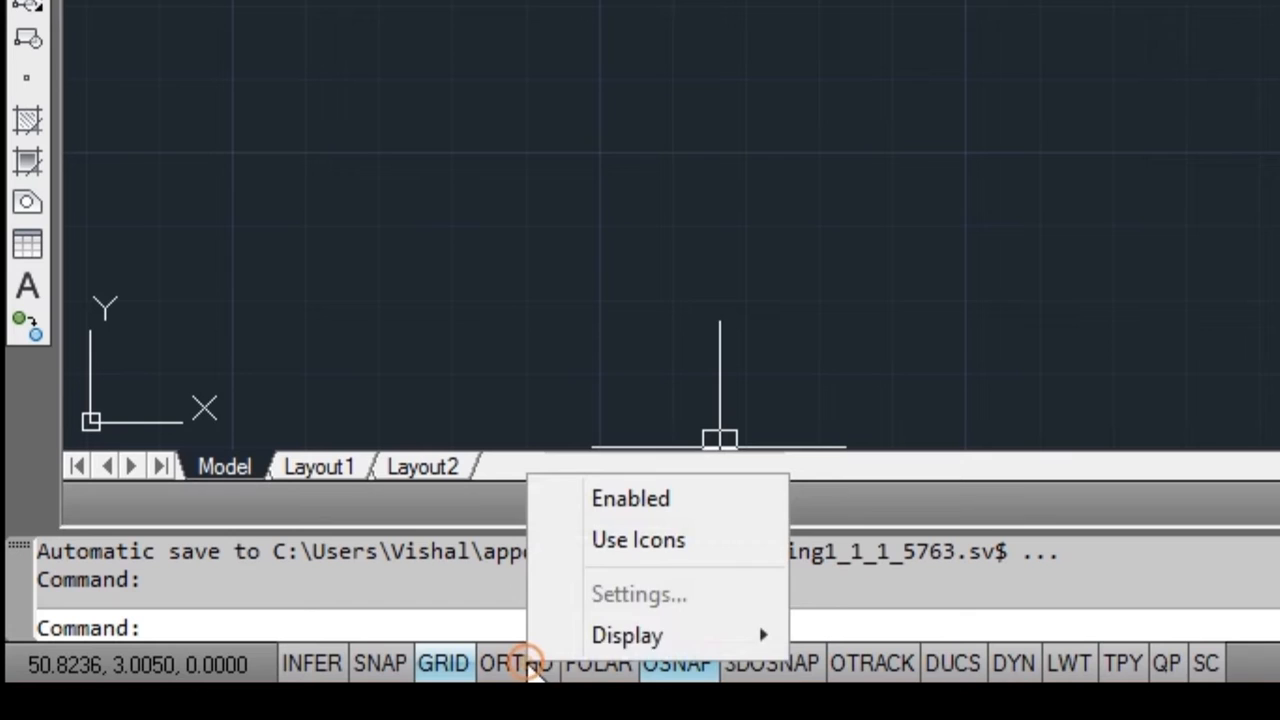
left_click(574, 545)
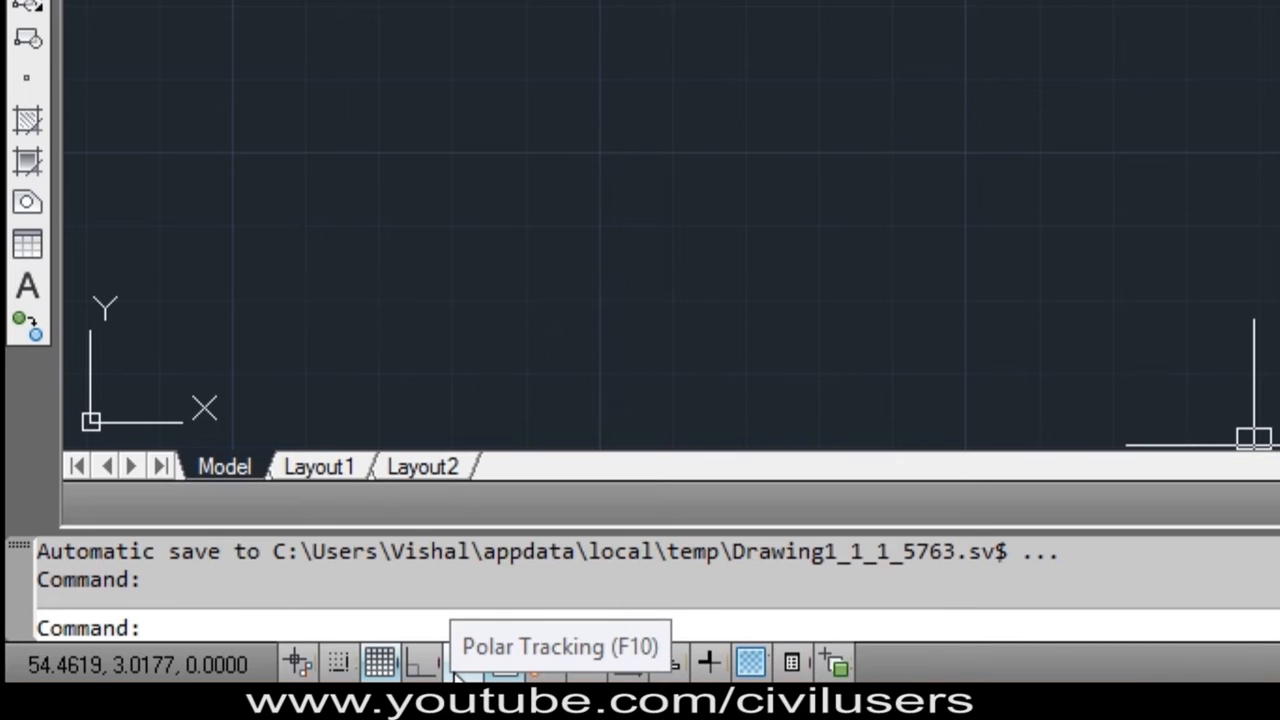
right_click(428, 666)
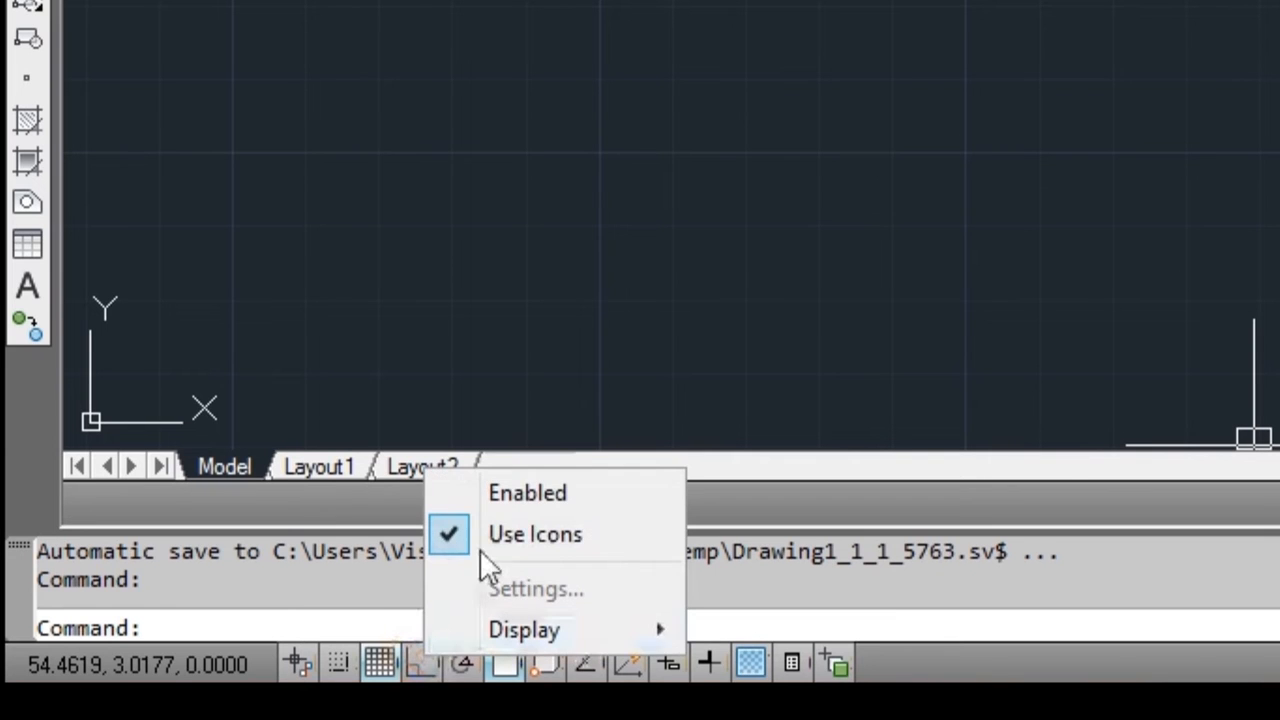
left_click(450, 529)
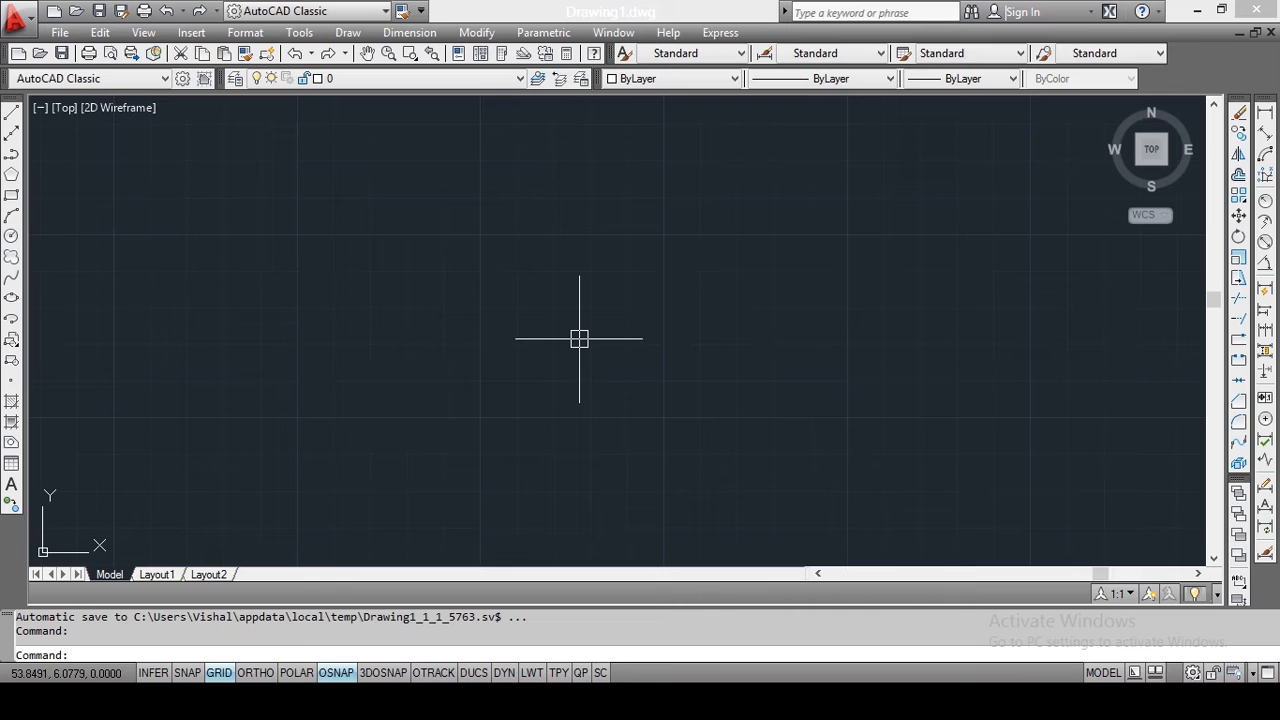
key("Escape")
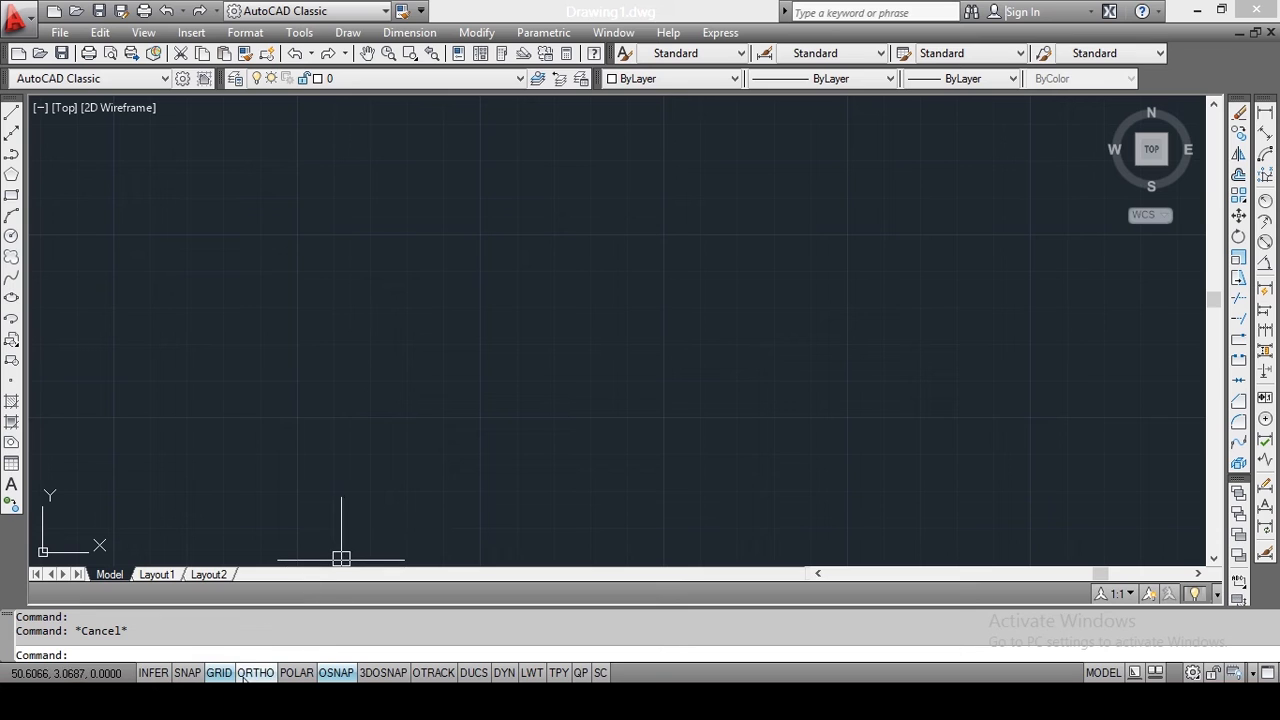
Step: With Ortho mode off, draw a connected freehand zigzag of eleven line segments at arbitrary angles in the empty drawing area
type("l")
key("Return")
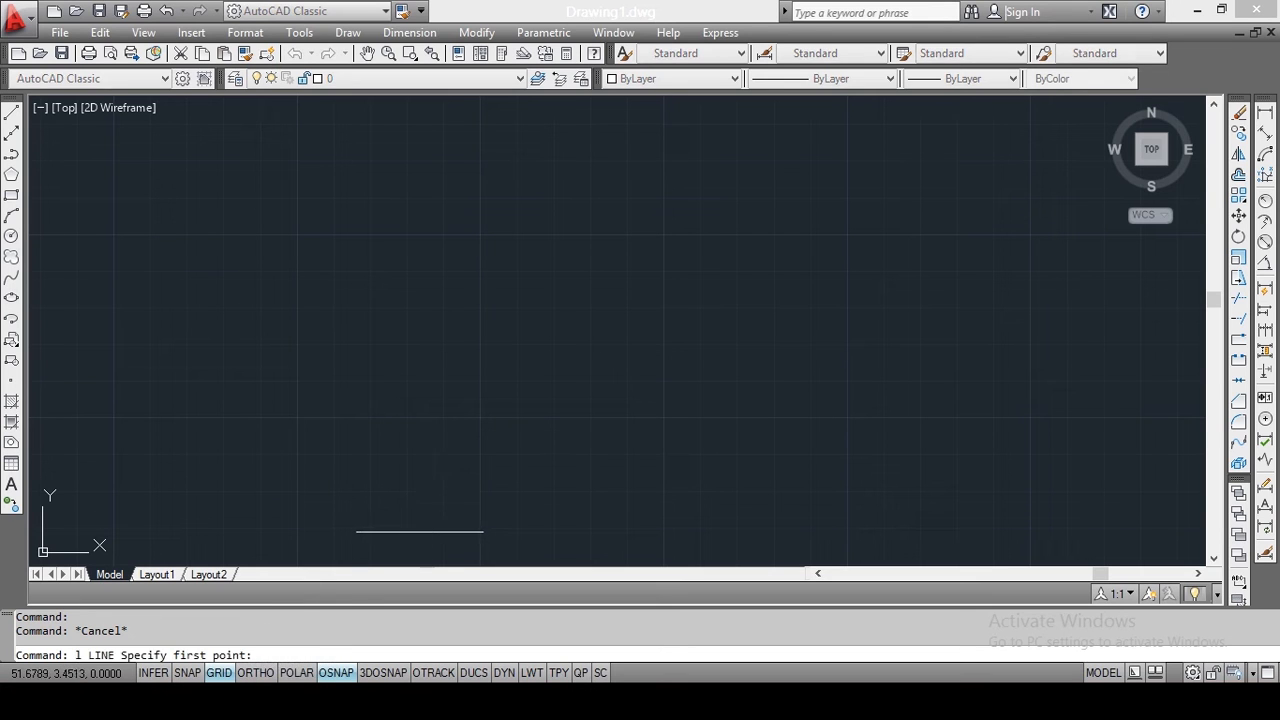
left_click(343, 394)
left_click(420, 243)
left_click(494, 346)
left_click(589, 200)
left_click(358, 216)
left_click(324, 313)
left_click(443, 386)
left_click(777, 221)
left_click(624, 115)
left_click(617, 287)
left_click(732, 346)
key("Escape")
Step: Toggle Ortho mode on and off, and leave it switched on
key("F8")
key("F8")
key("F8")
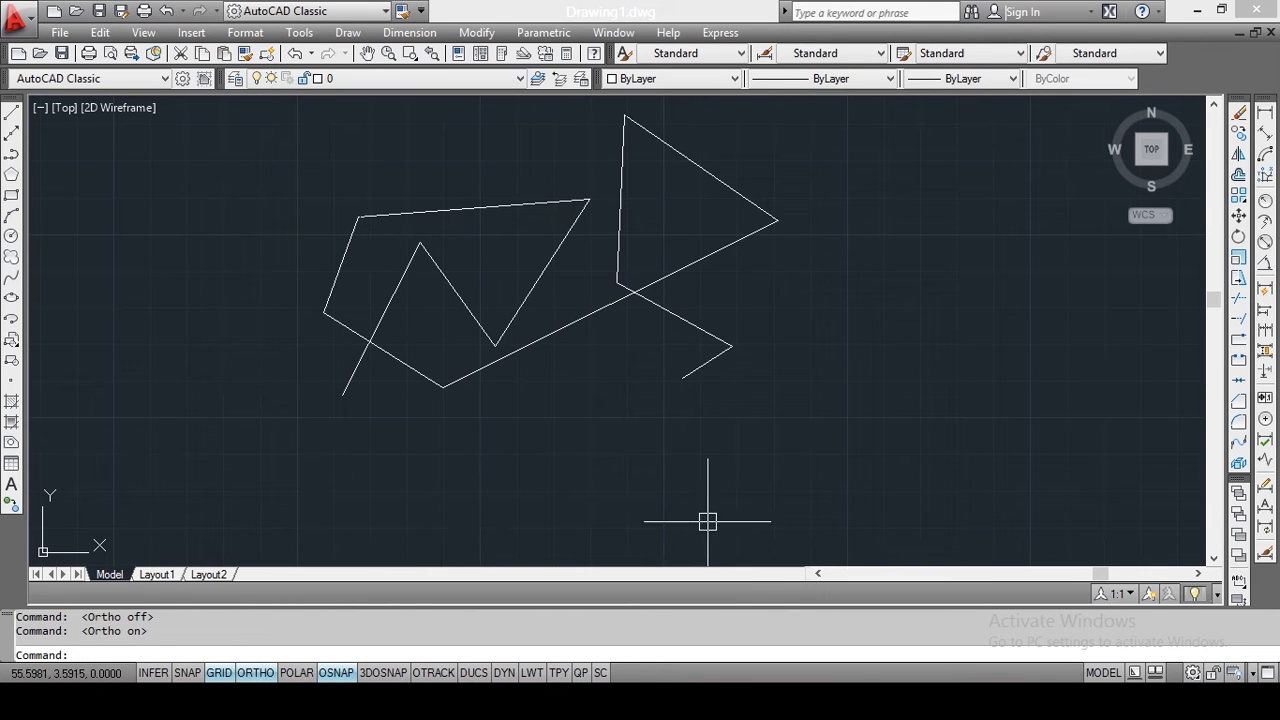
Step: With Ortho mode on, draw a stepped line of six alternating horizontal and vertical segments below and right of the zigzag
type("l")
key("Return")
left_click(757, 514)
left_click(932, 498)
left_click(932, 341)
left_click(1065, 341)
left_click(1065, 447)
left_click(999, 447)
left_click(999, 492)
key("Escape")
middle_click_drag(1100, 366, 1064, 386)
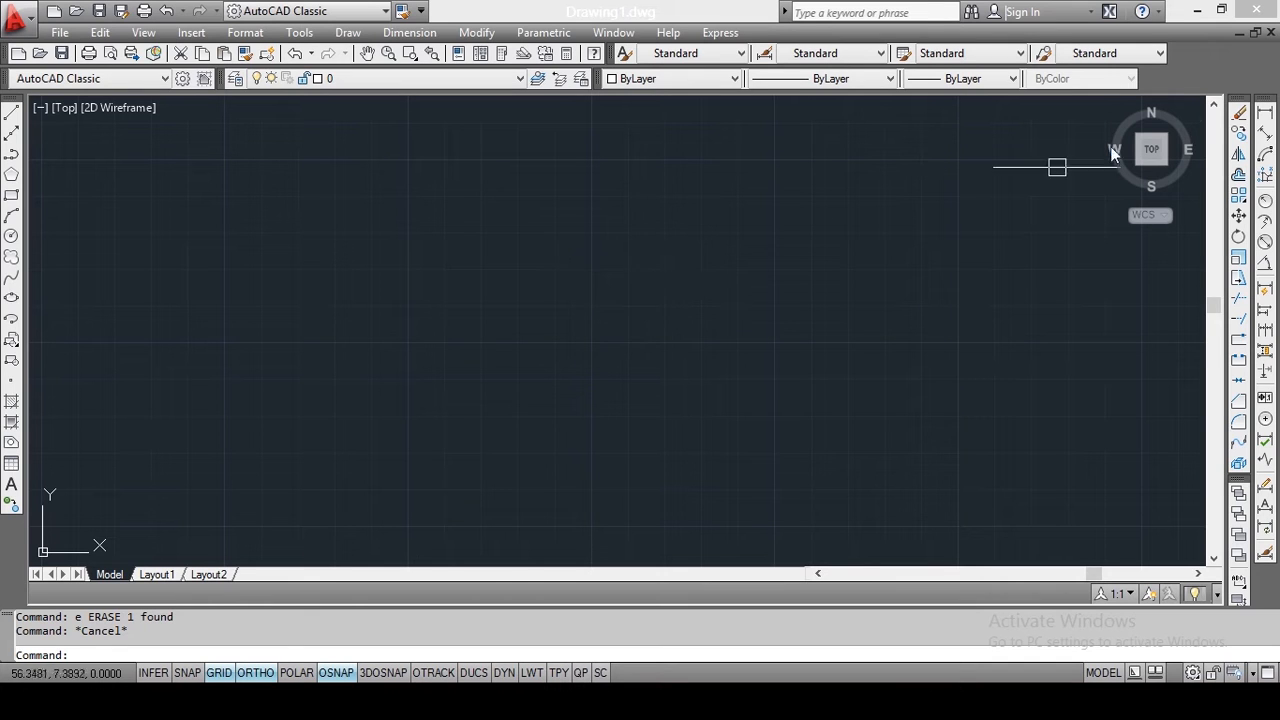
Step: Switch Polar Tracking on and Ortho mode back on, and erase the three selected objects
left_click(298, 673)
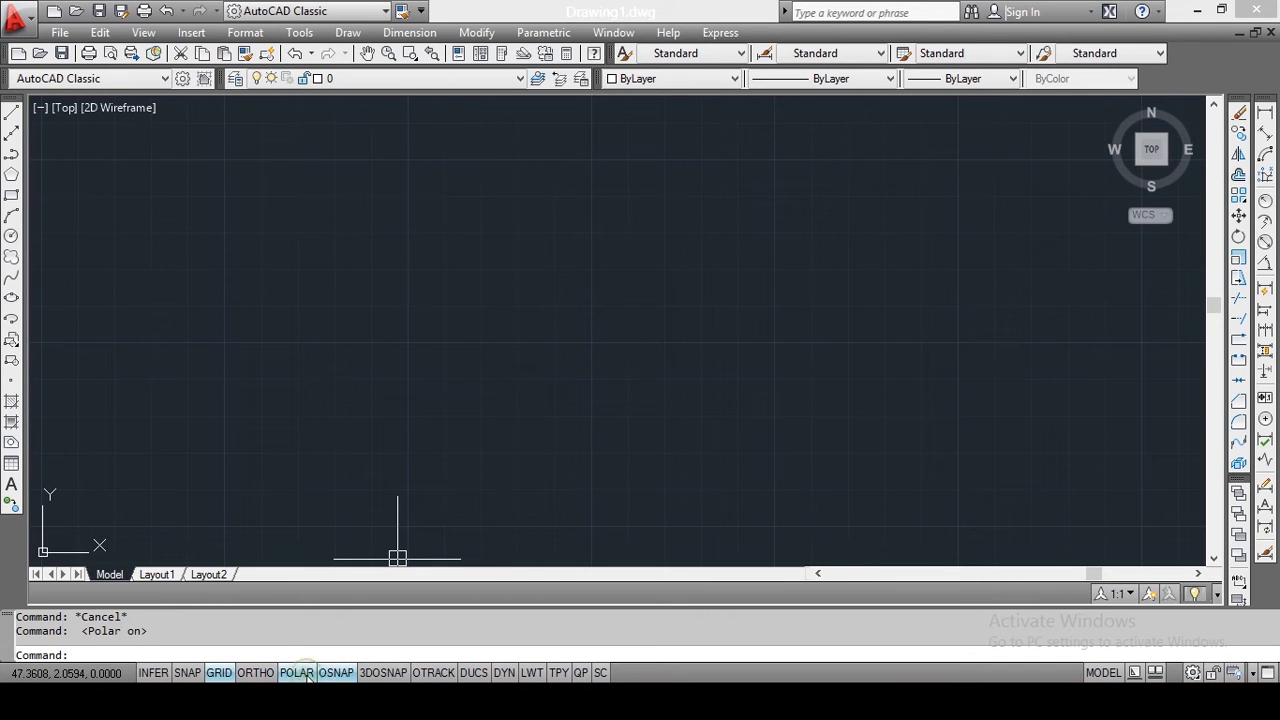
left_click(256, 673)
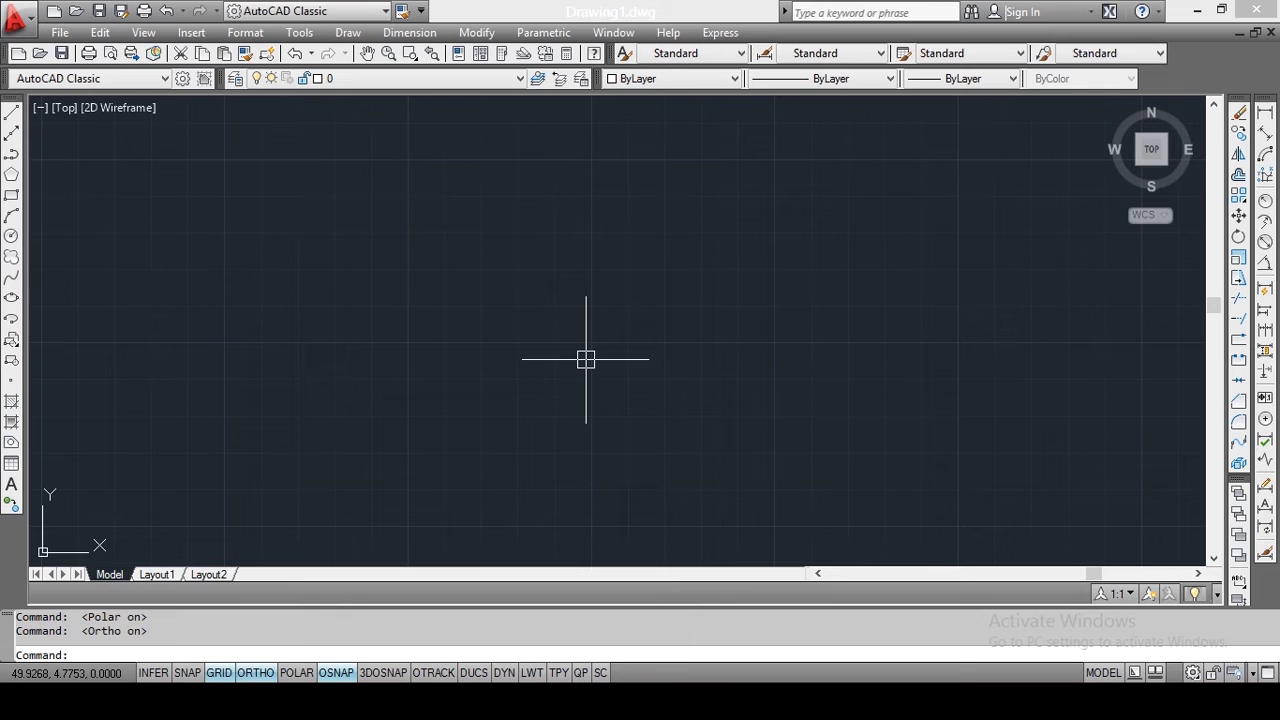
type("e")
key("Return")
key("Escape")
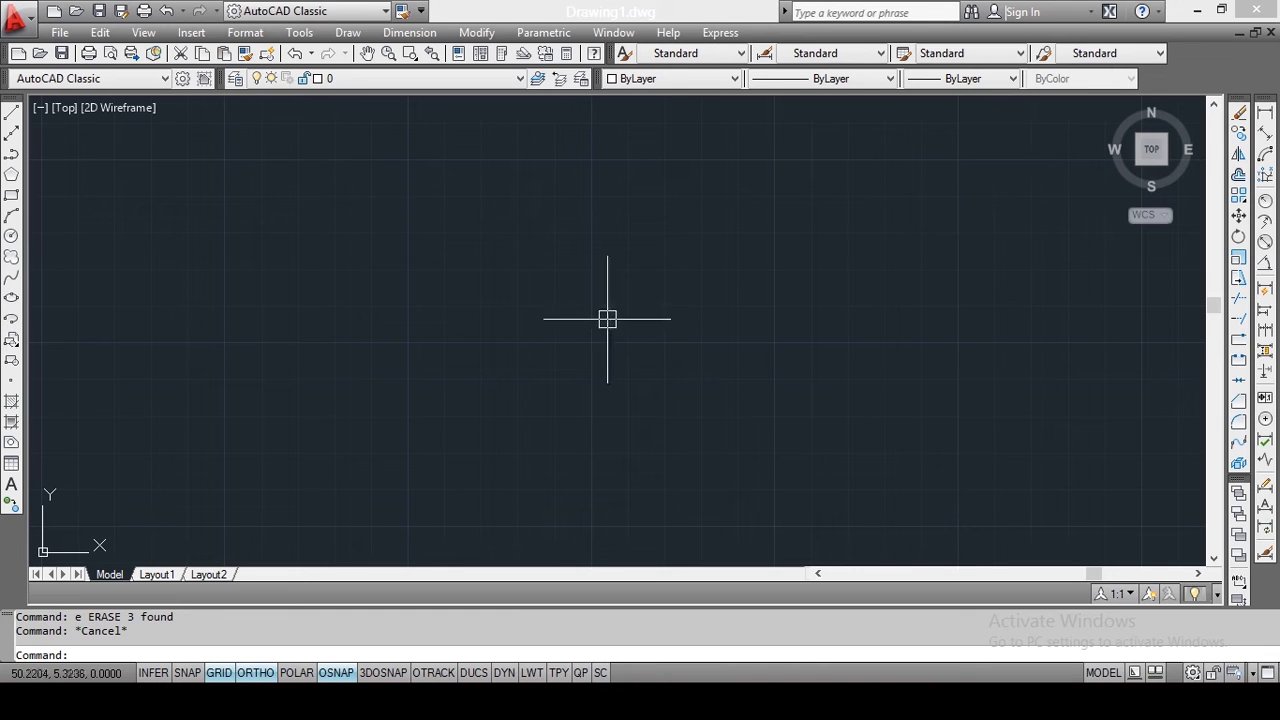
Step: Enable Polar Tracking and set its increment angle to 45 degrees
left_click(299, 673)
key("Escape")
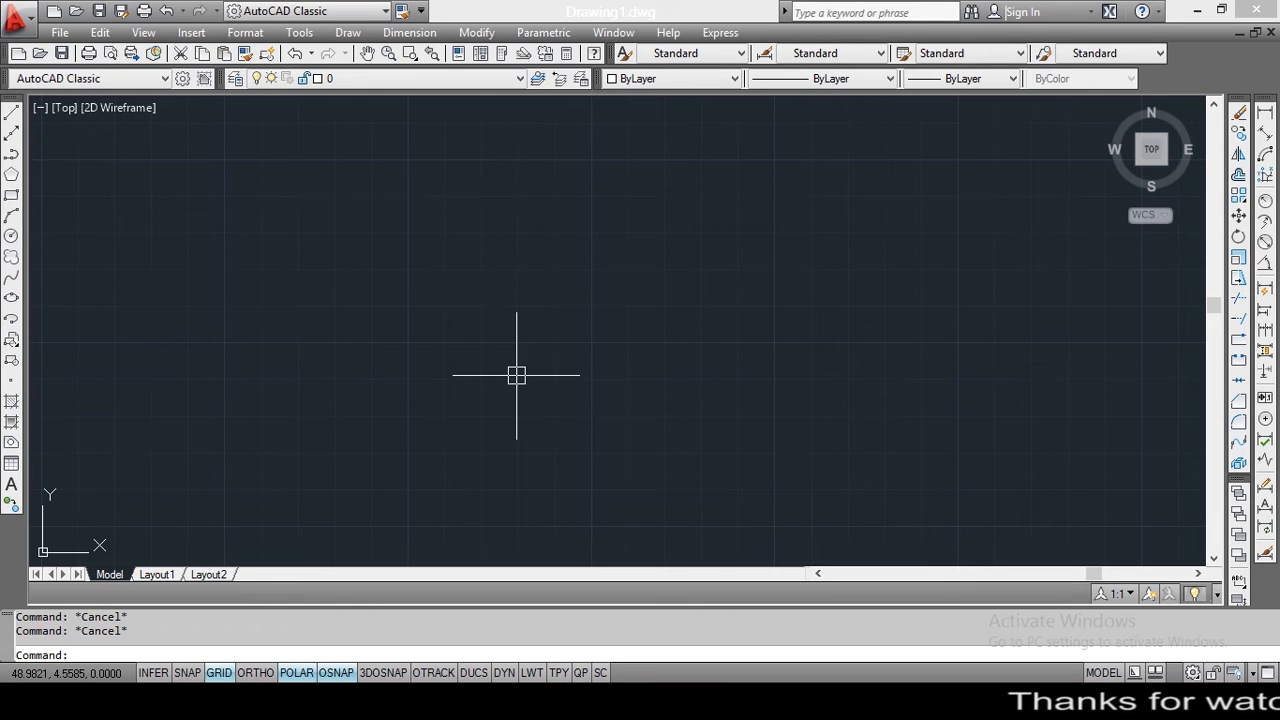
right_click(300, 673)
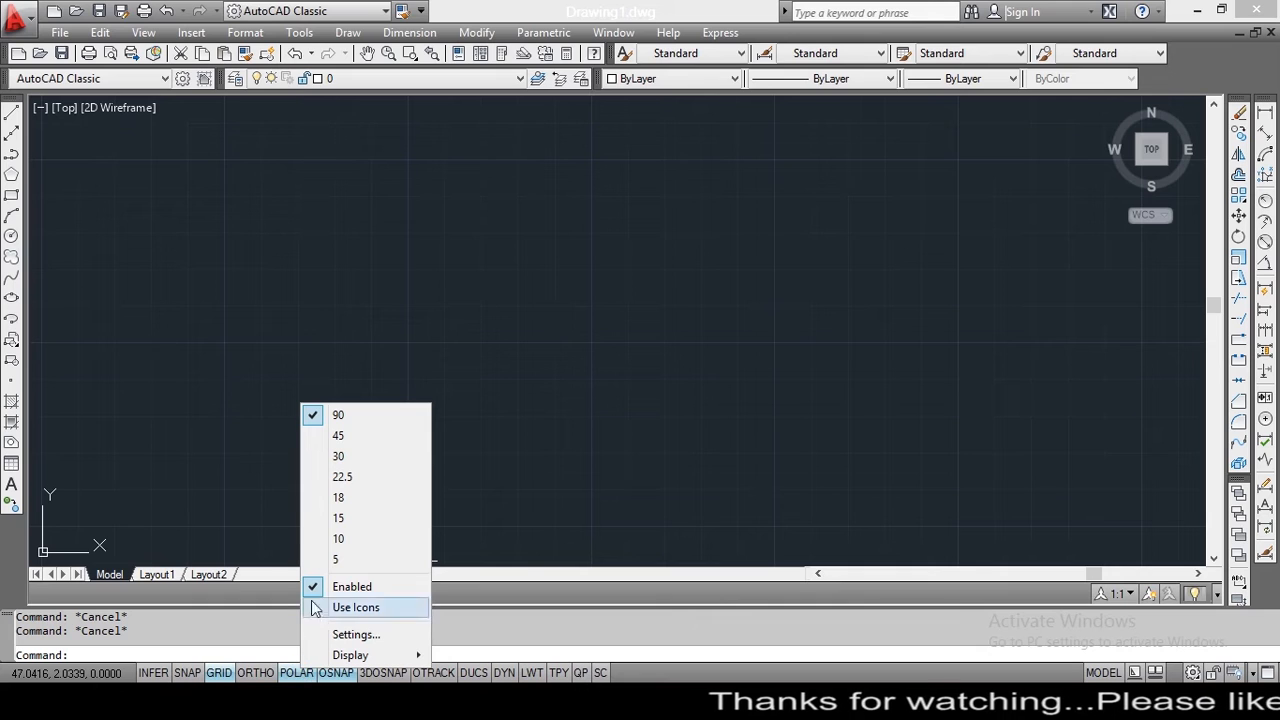
left_click(315, 436)
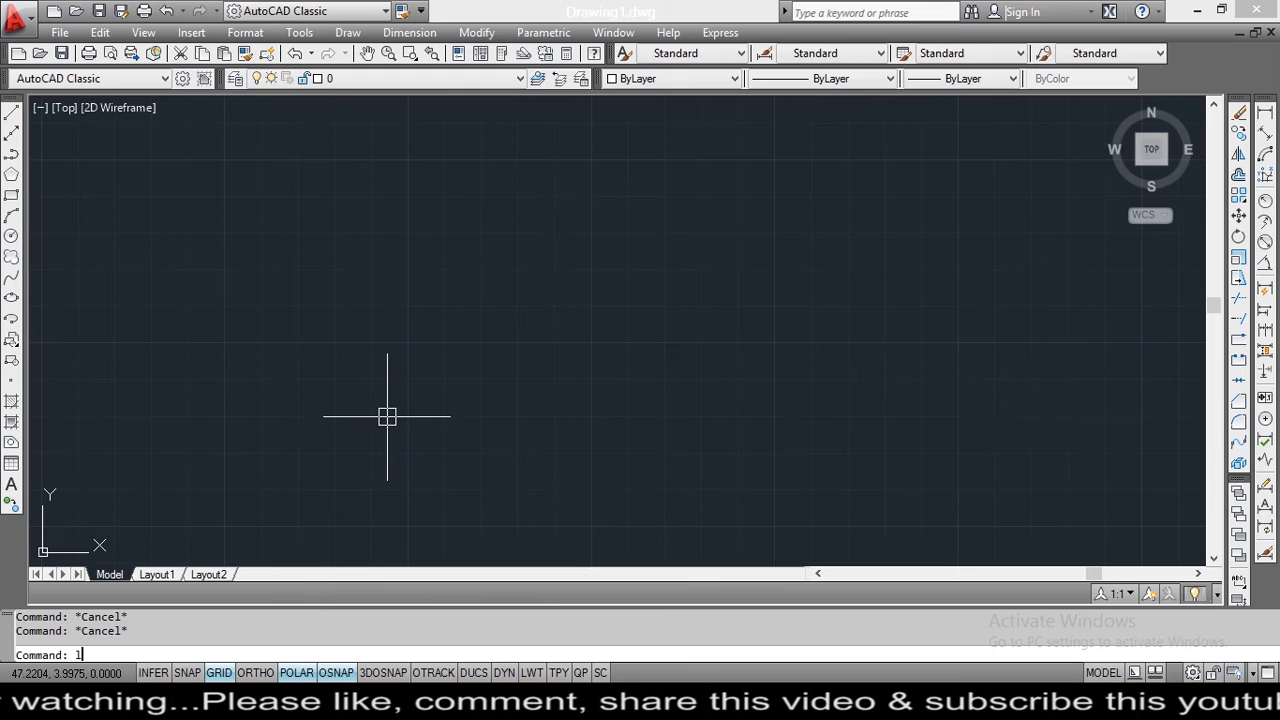
Step: Preview a line along the 45-degree polar tracking directions and cancel it without placing a second point
key("Return")
left_click(491, 384)
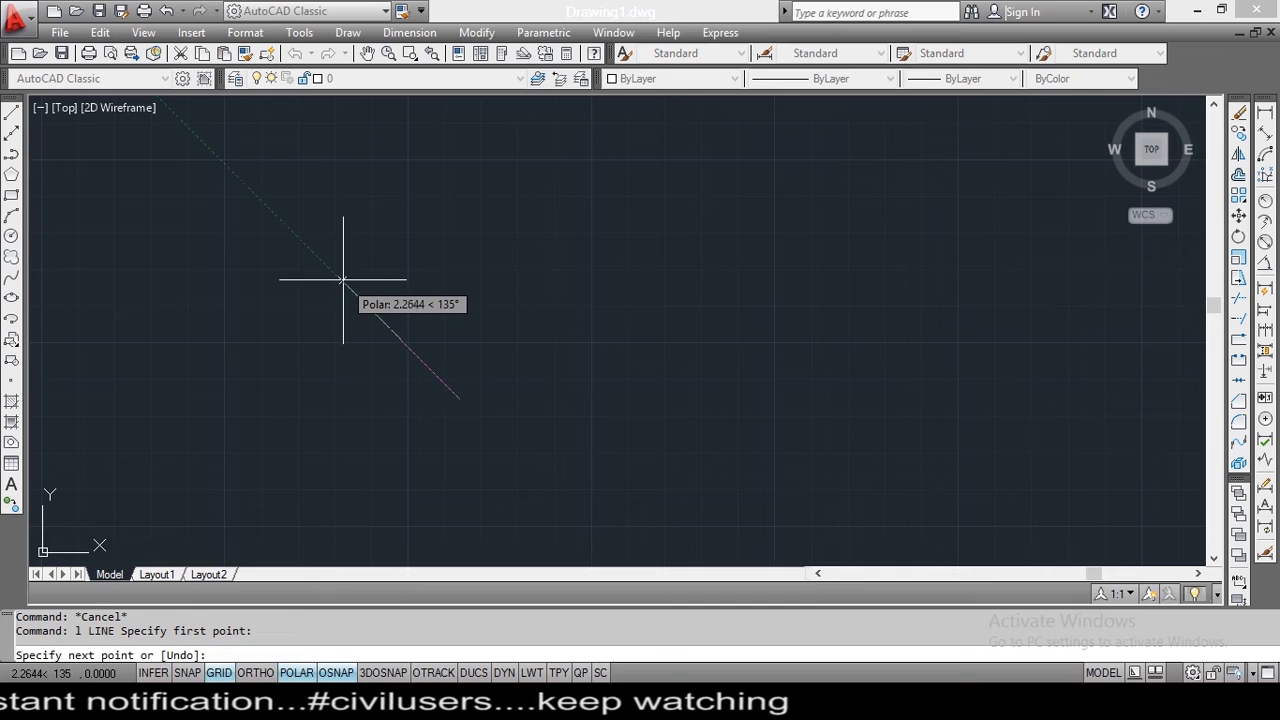
key("Escape")
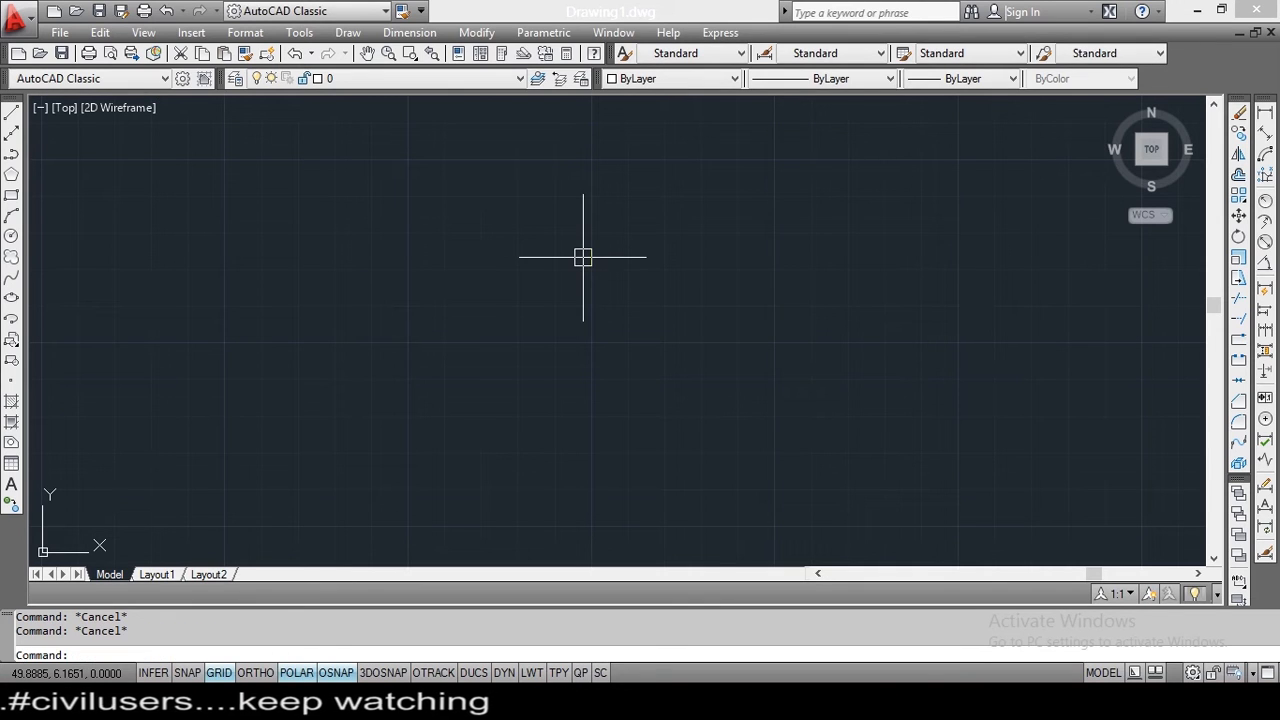
Step: Set the polar increment angle to 18 degrees and preview a line along its tracking directions, cancelling it without a second point
right_click(294, 673)
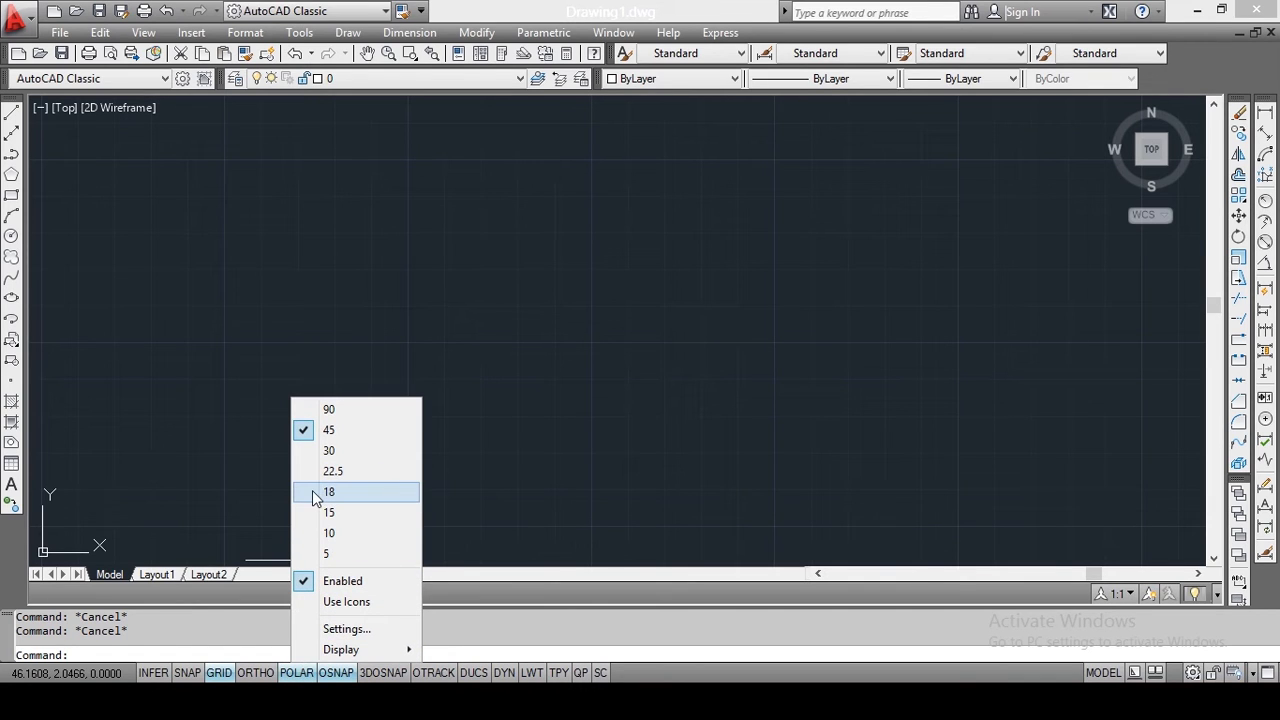
left_click(312, 490)
type("l")
key("Return")
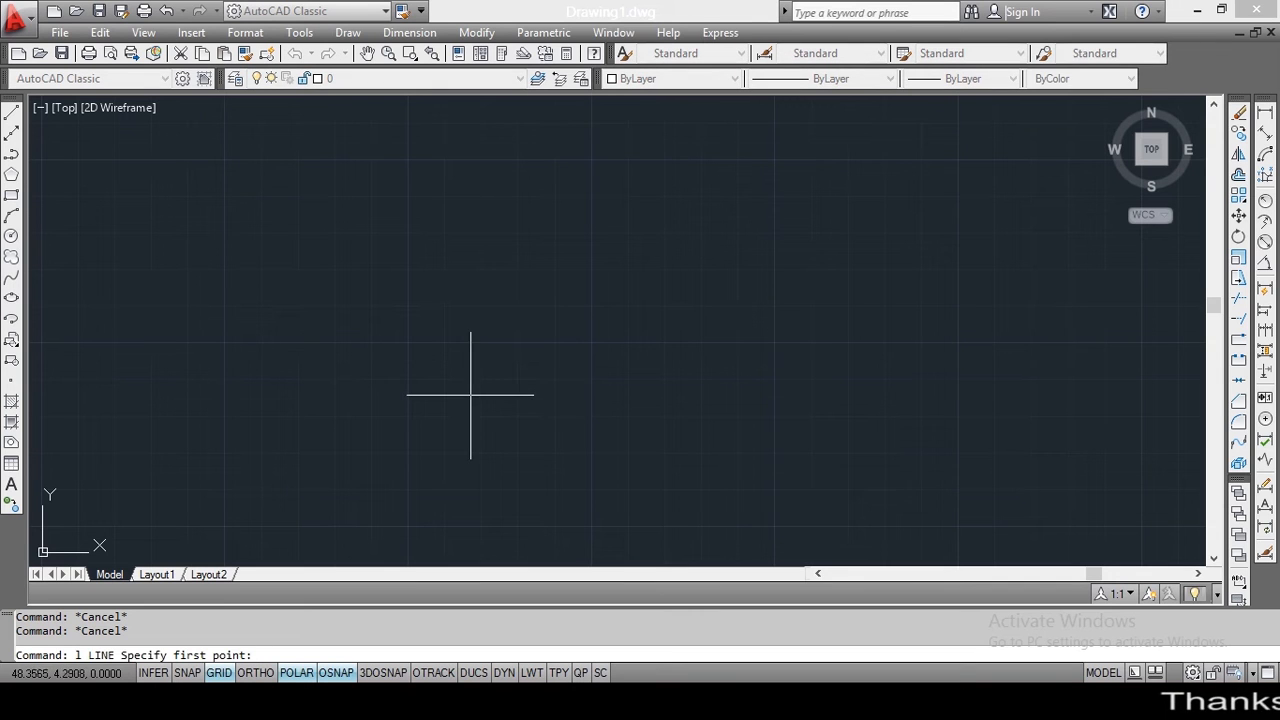
left_click(470, 394)
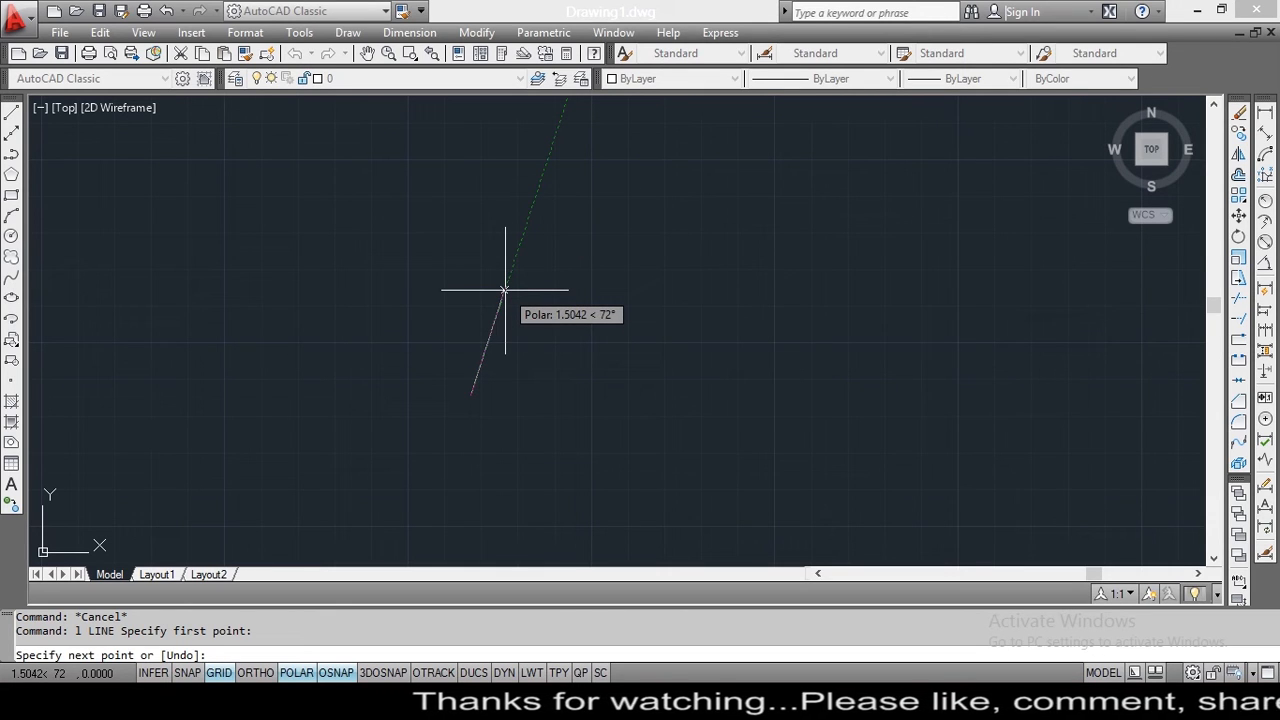
key("Escape")
key("Escape")
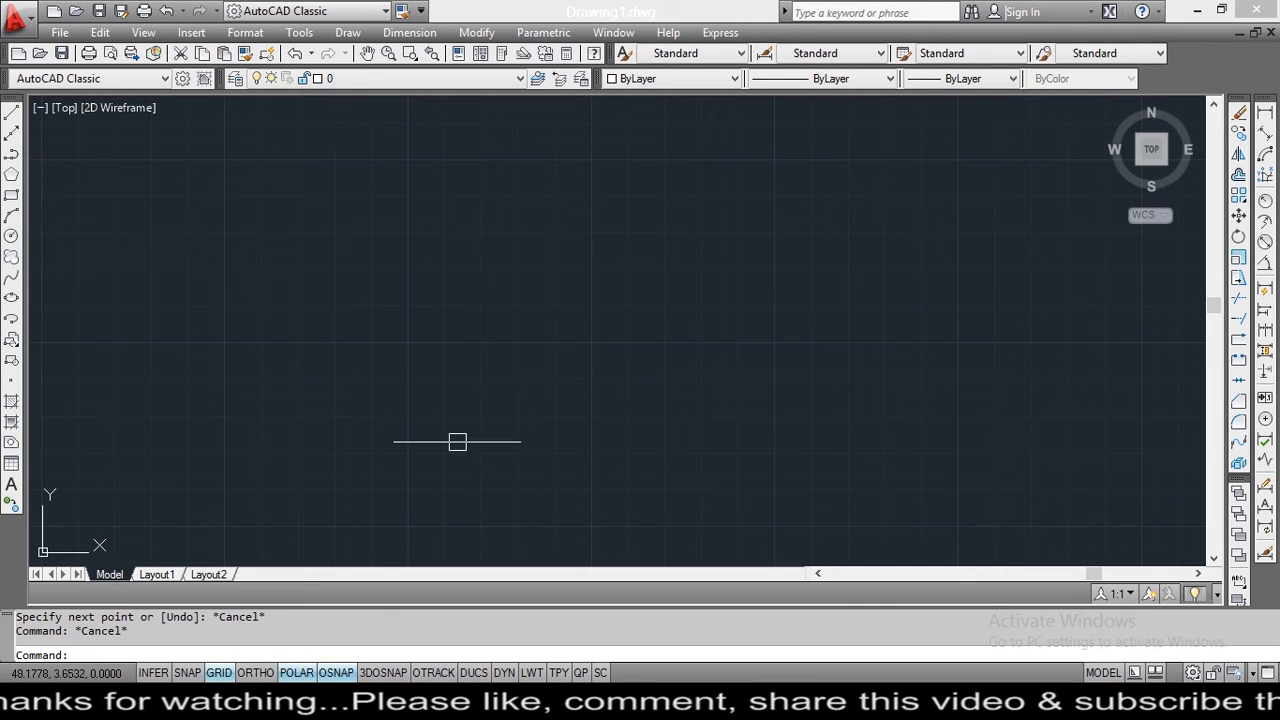
Step: Add 6 and 39 degrees as additional polar tracking angles in the Drafting Settings and apply them
right_click(296, 673)
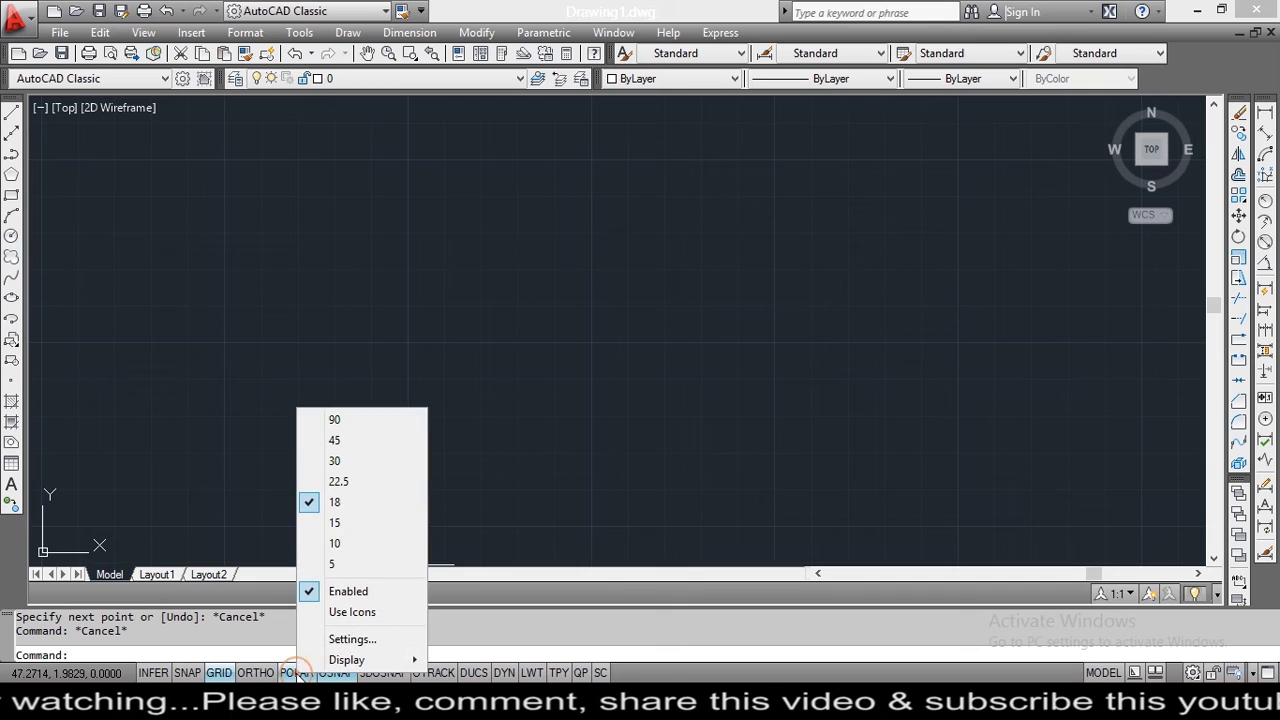
left_click(335, 639)
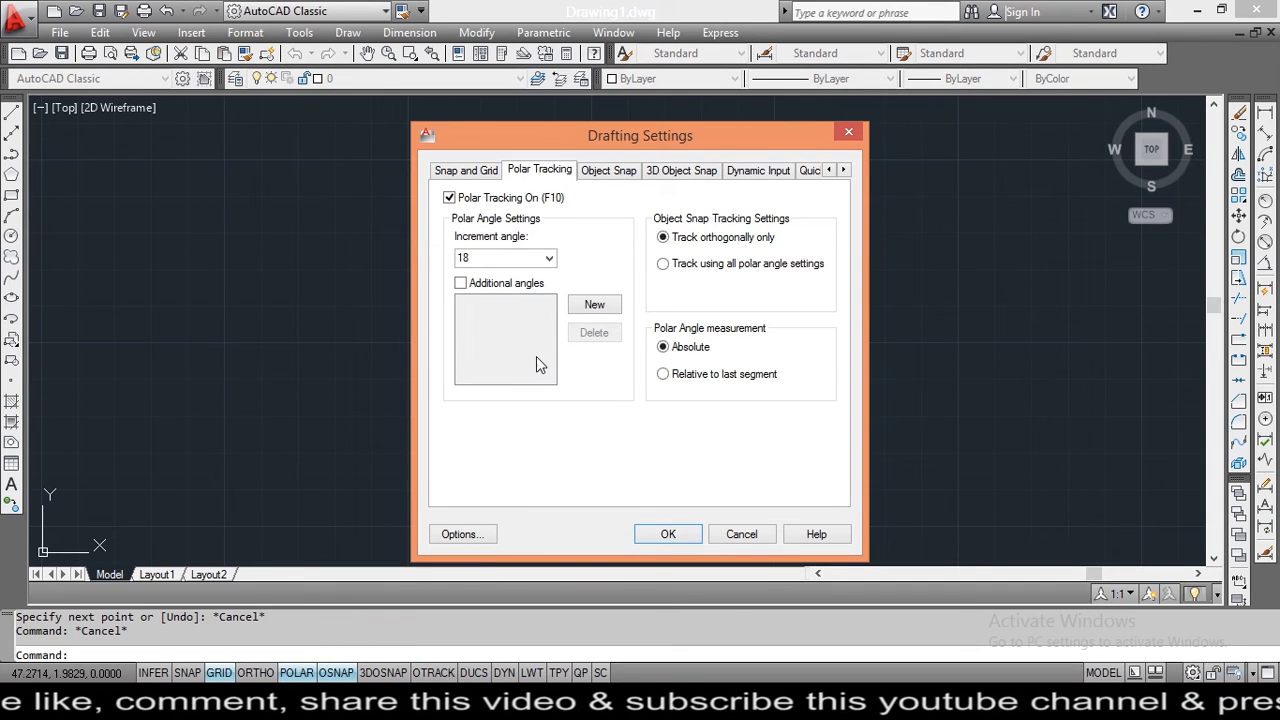
left_click(594, 305)
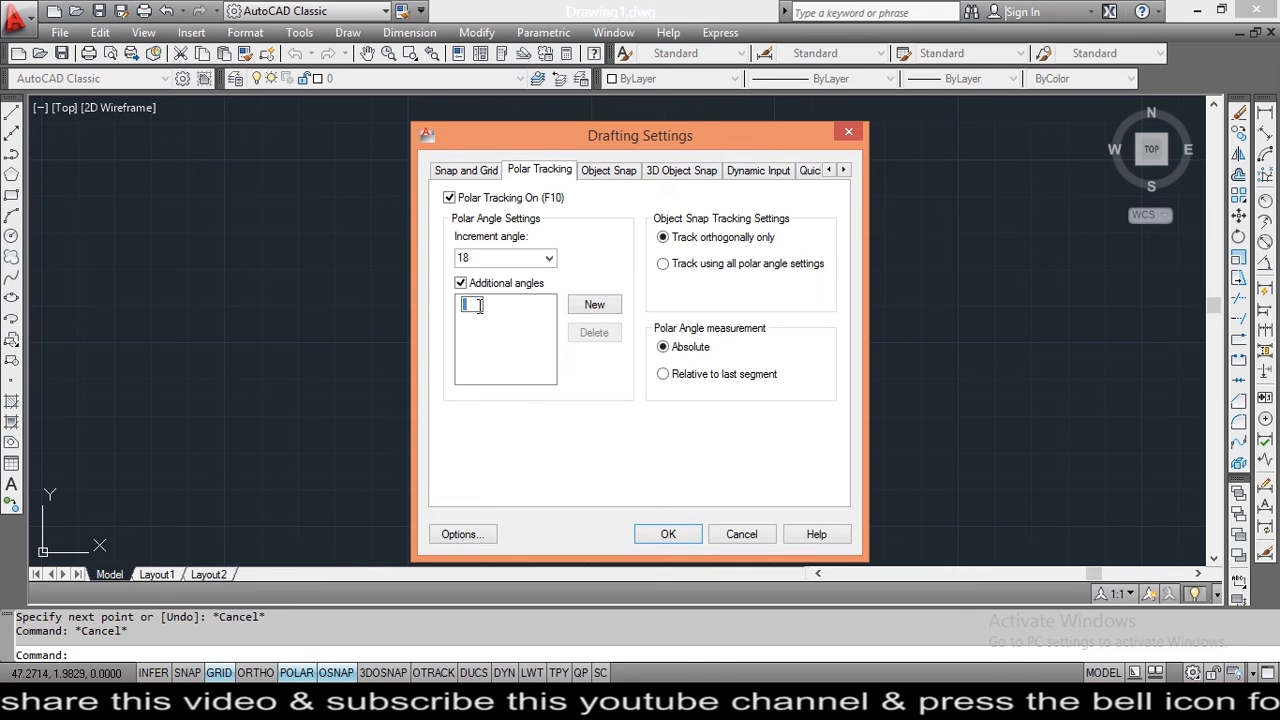
type("6")
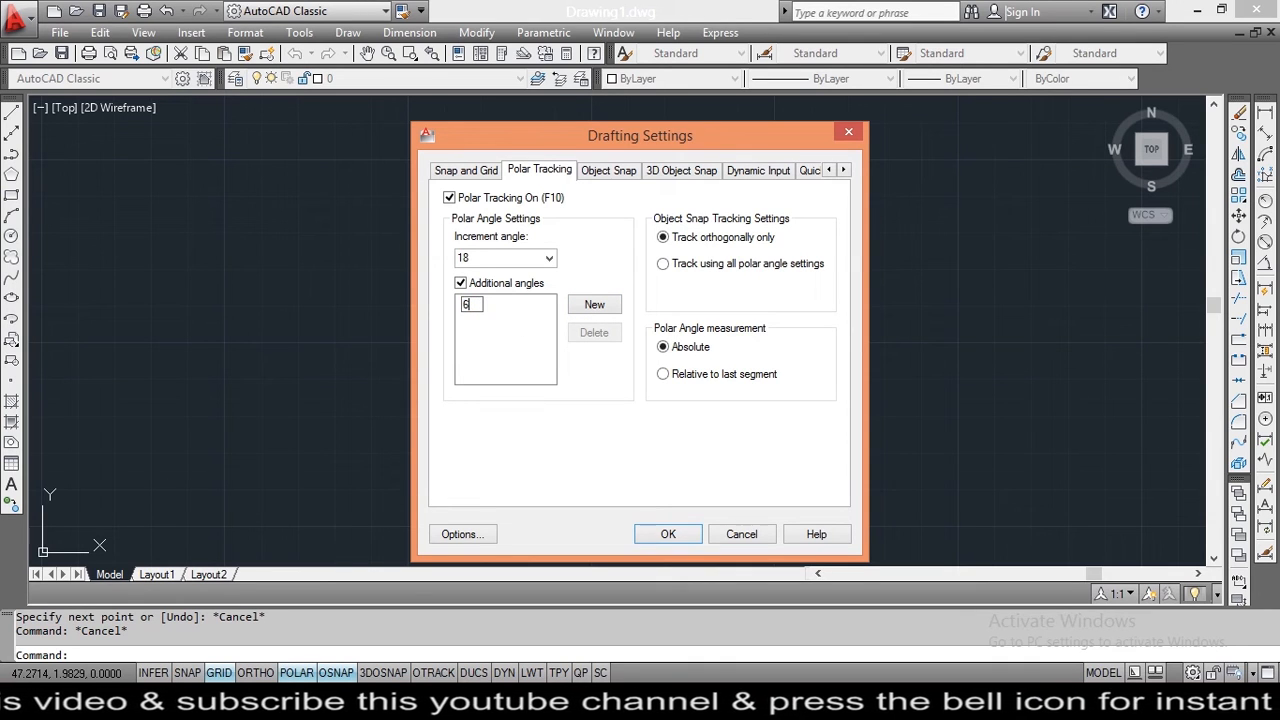
key("Return")
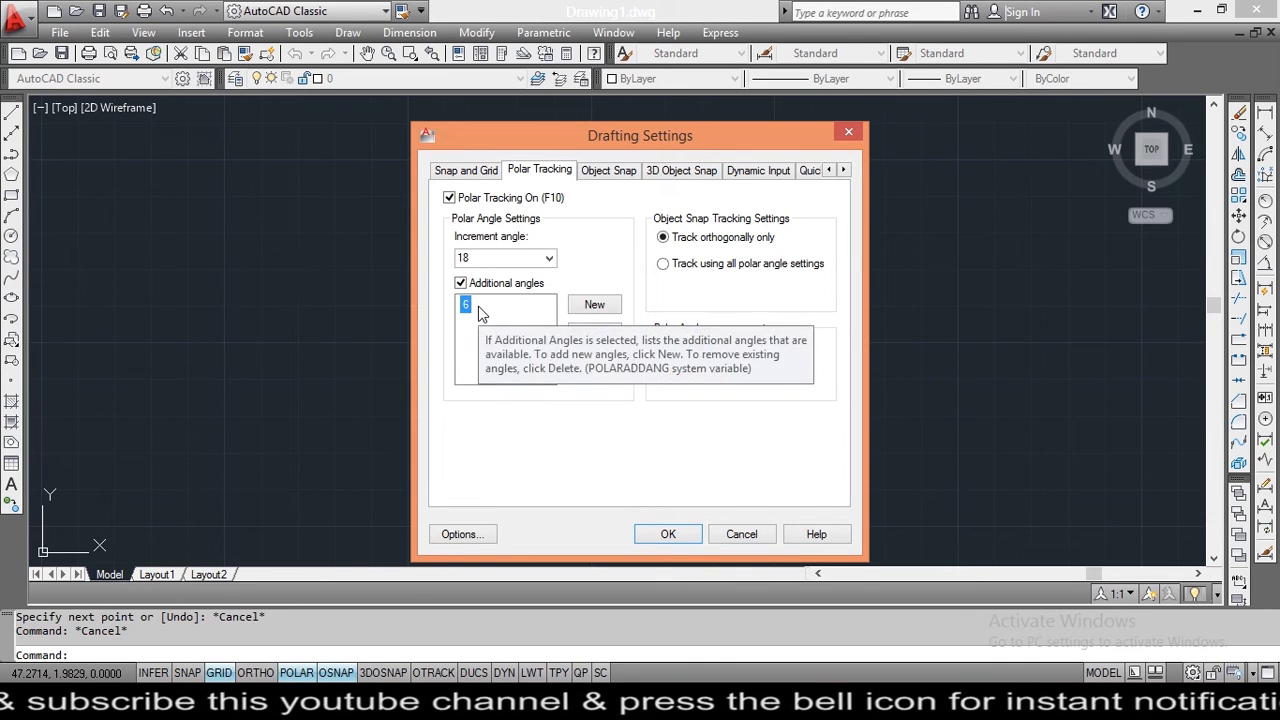
left_click(595, 306)
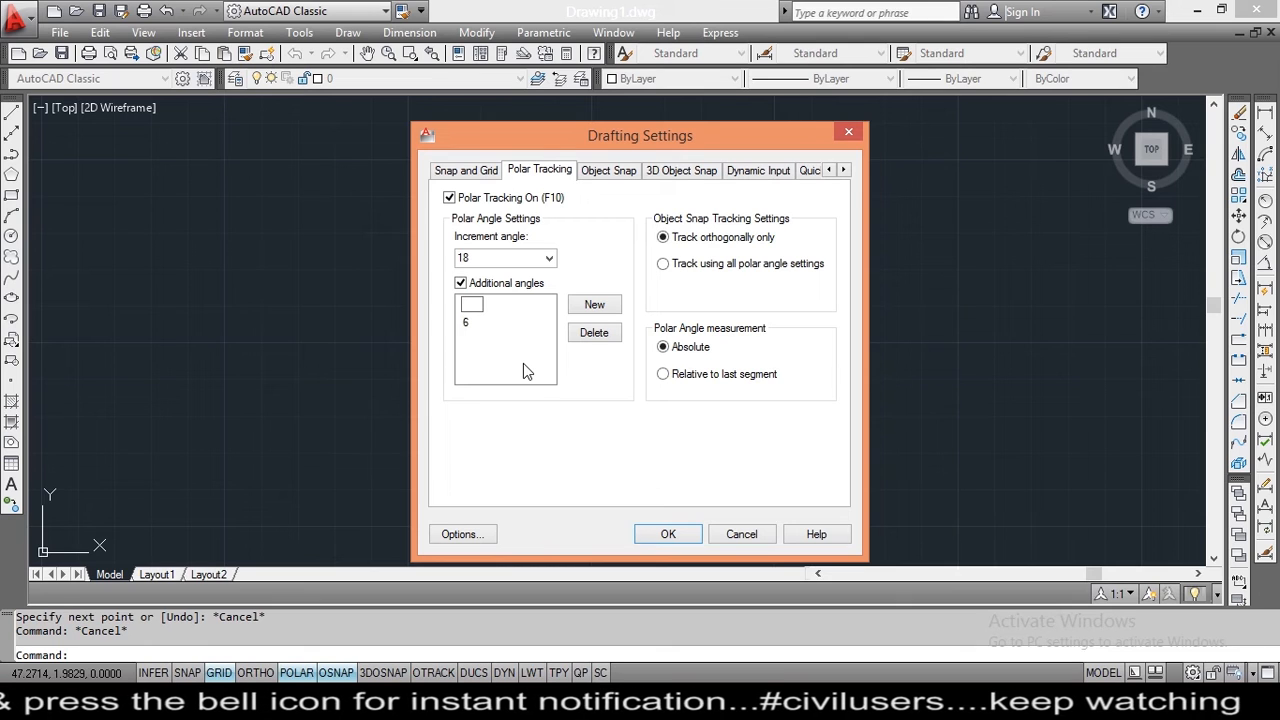
type("30")
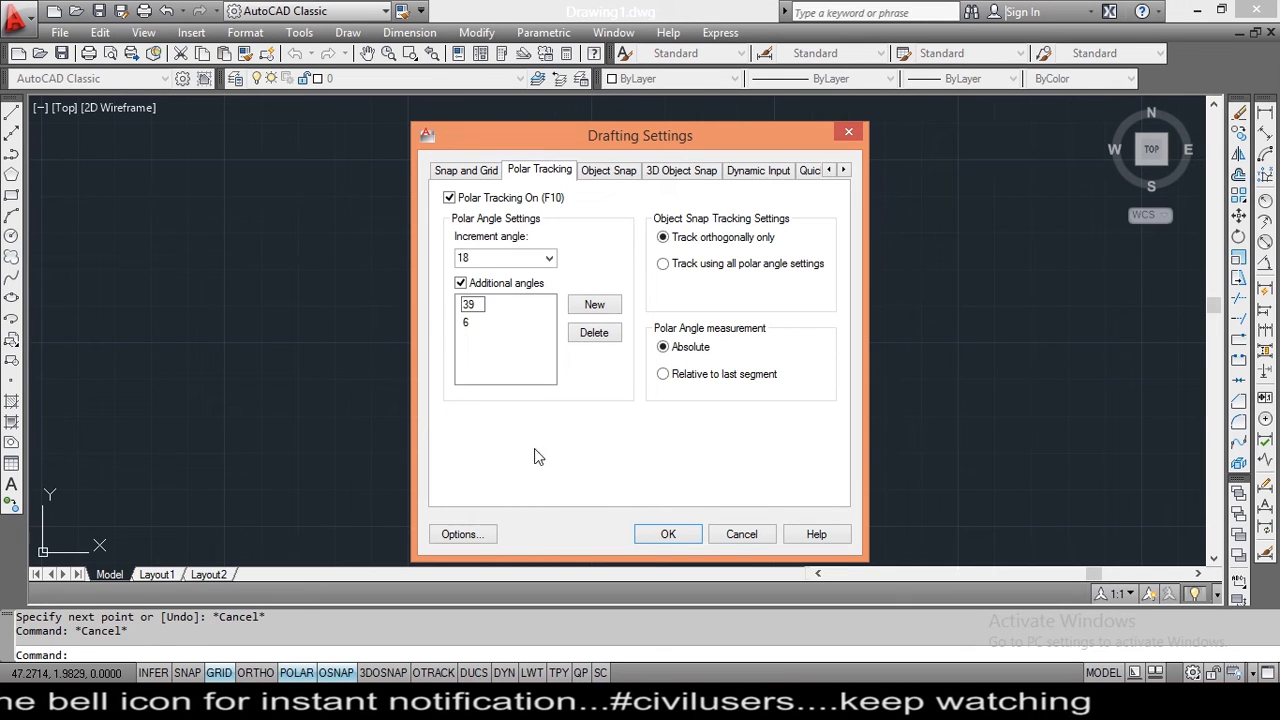
left_click(668, 534)
Step: Draw a line segment along the 6-degree polar tracking direction, continue along the 39-degree direction, and end the command
type("l")
key("Return")
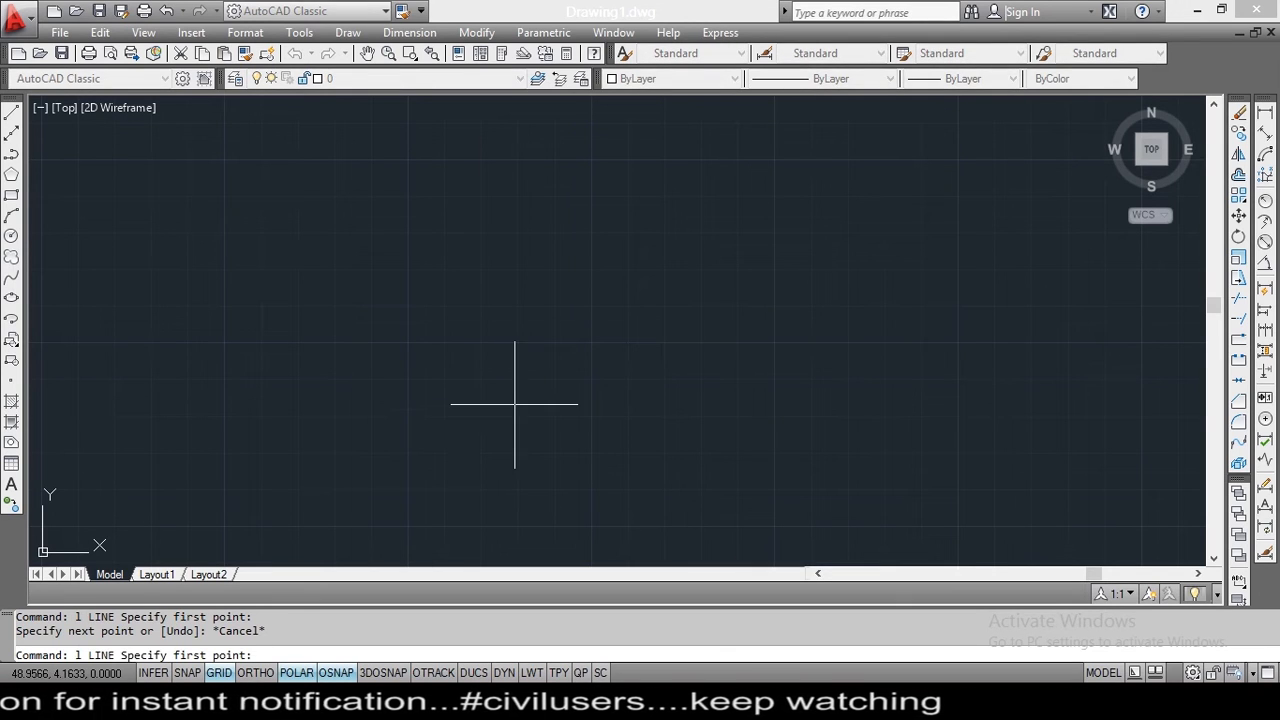
left_click(528, 399)
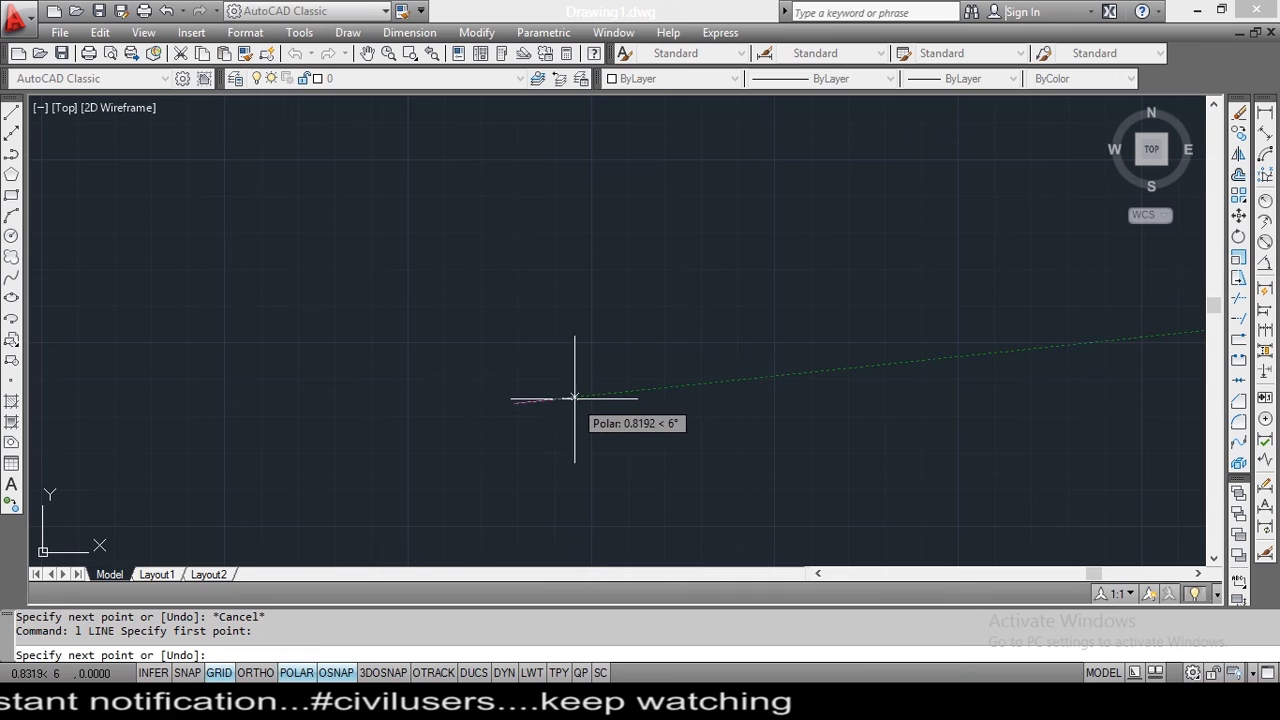
left_click(688, 386)
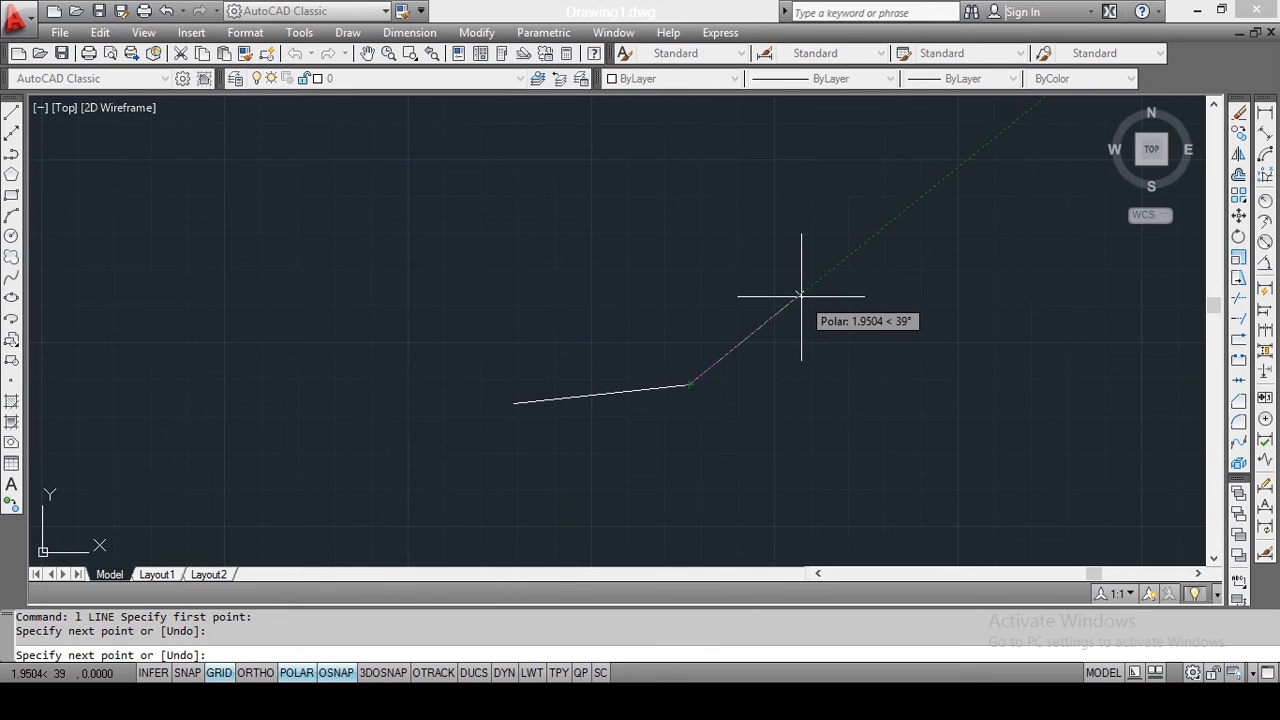
key("Return")
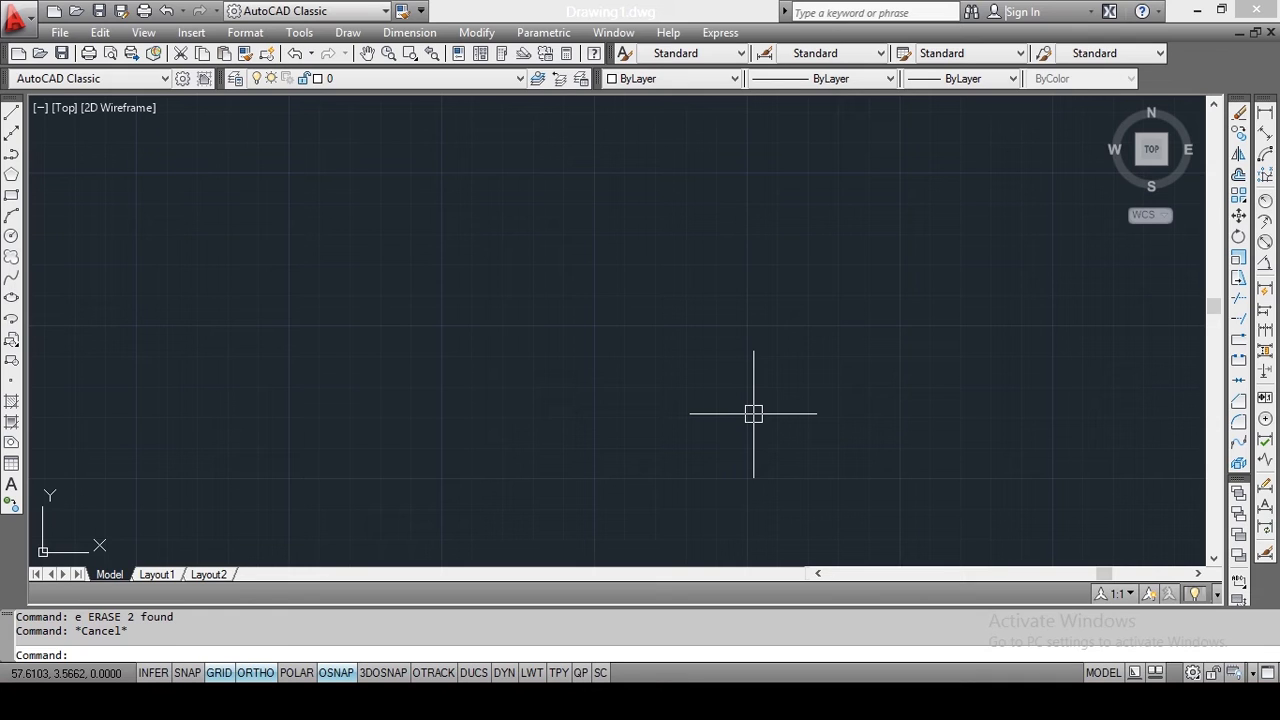
key("Escape")
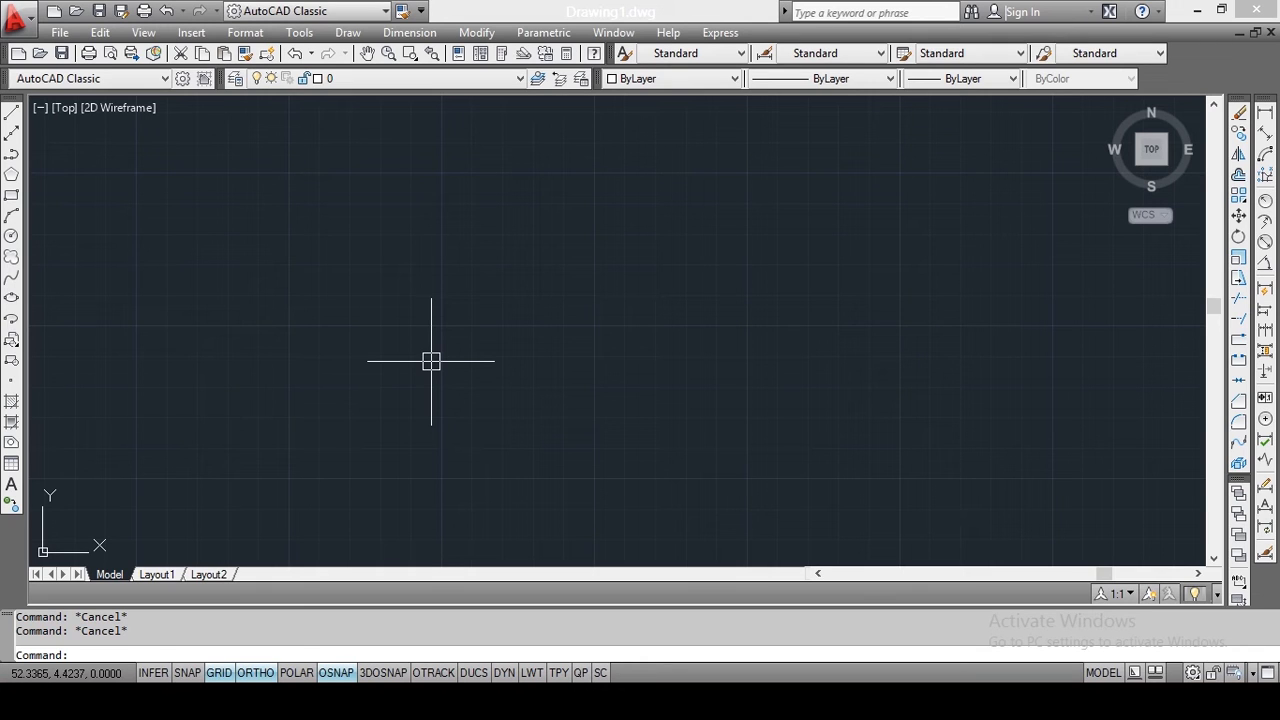
Step: Draw a horizontal line across the upper part of the drawing area with Ortho mode on
type("l")
key("Return")
left_click(385, 280)
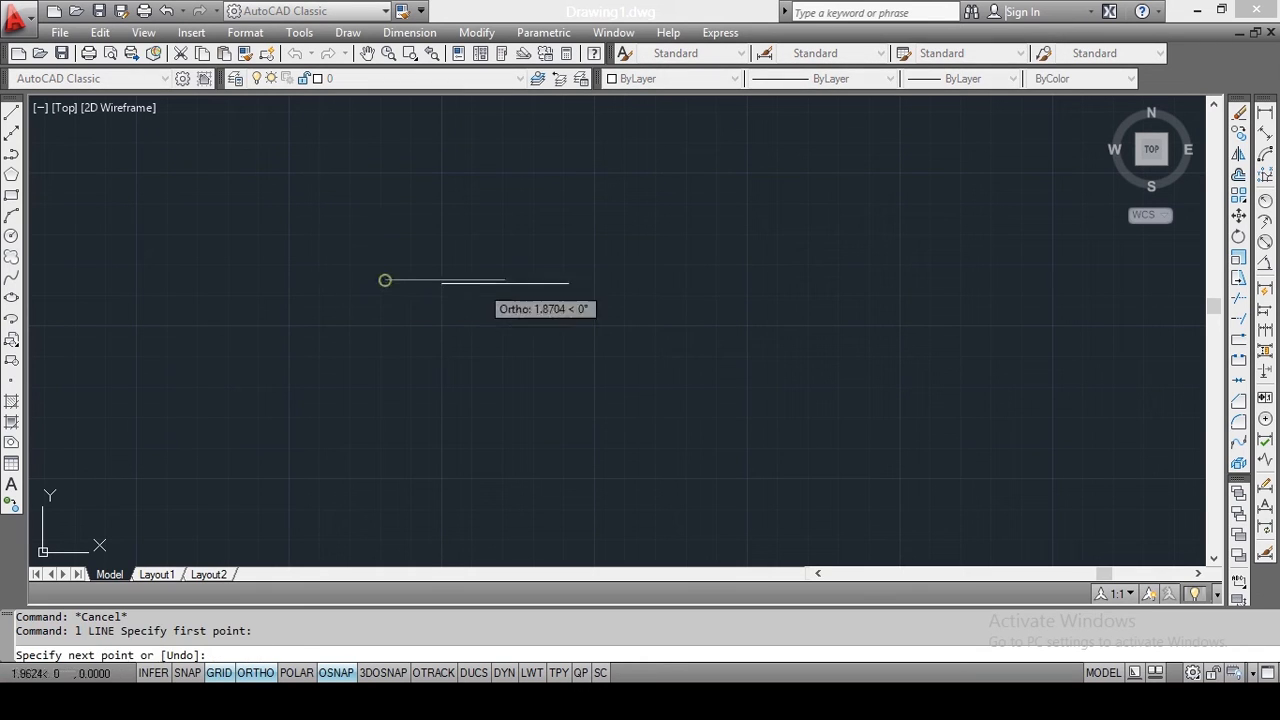
left_click(755, 271)
key("Escape")
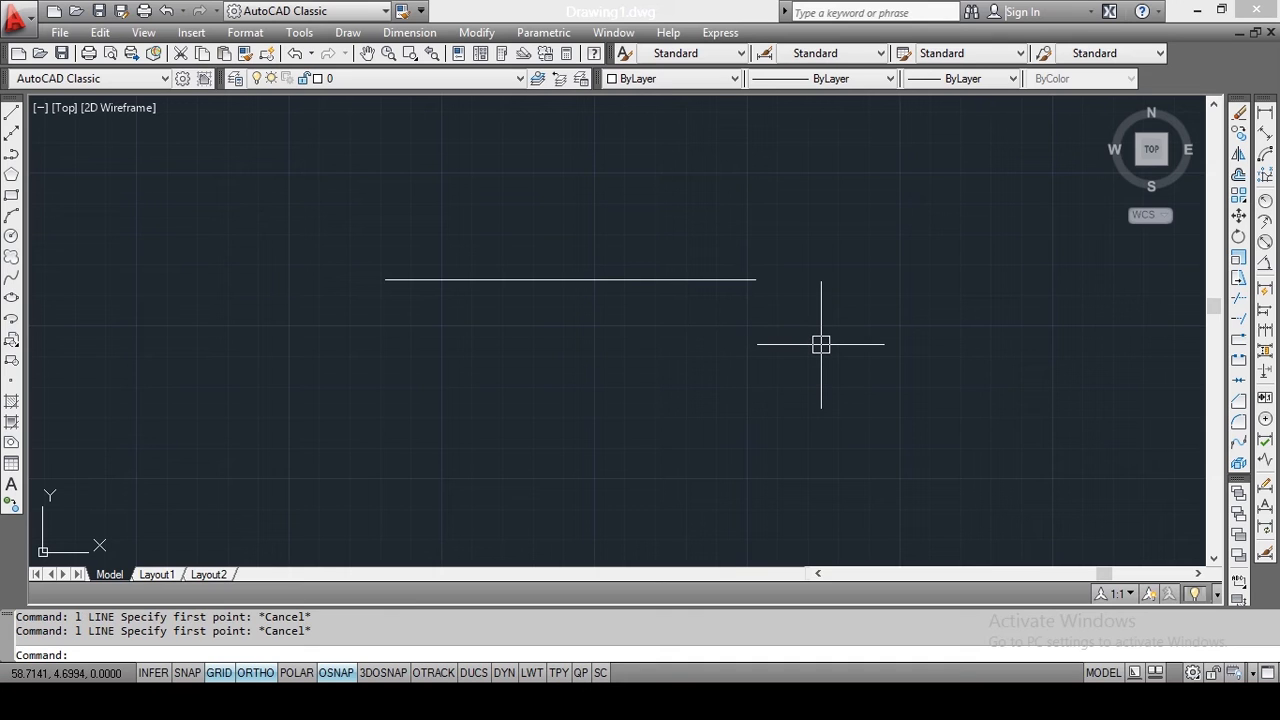
Step: Preview the endpoint snap on the horizontal line without placing a point, and turn Object Snap off
type("l")
key("Return")
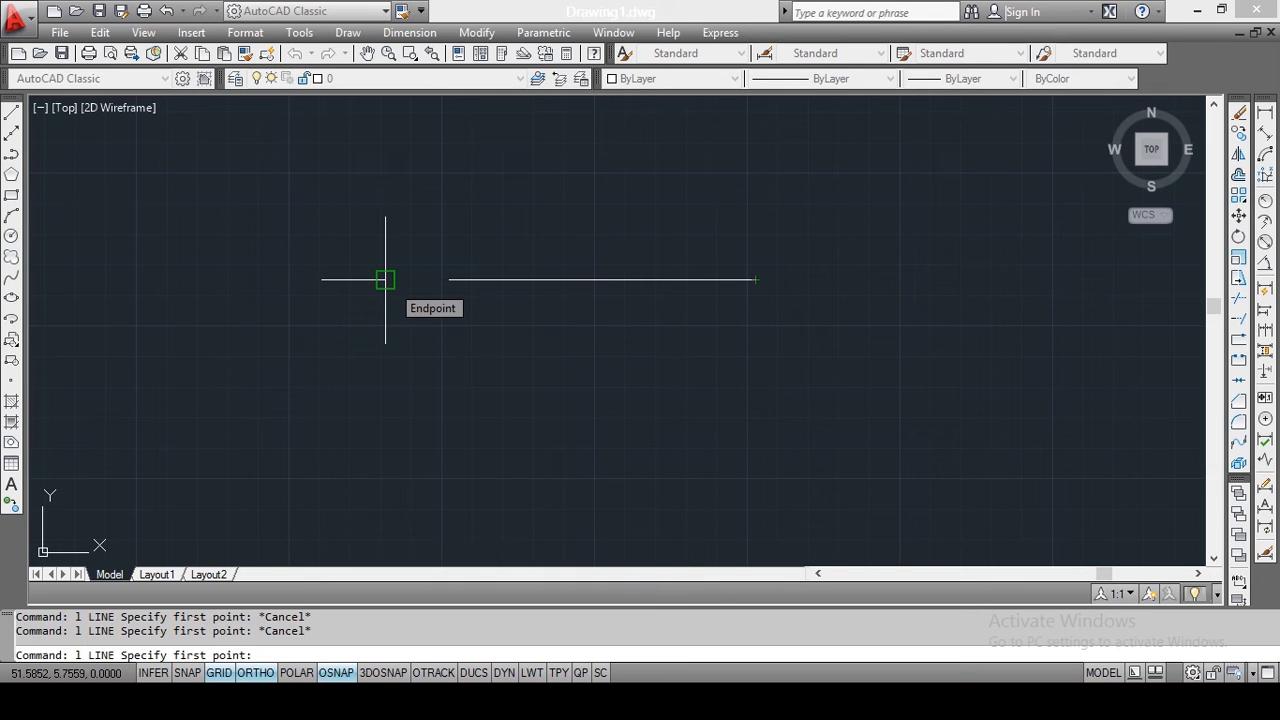
key("Escape")
left_click(336, 673)
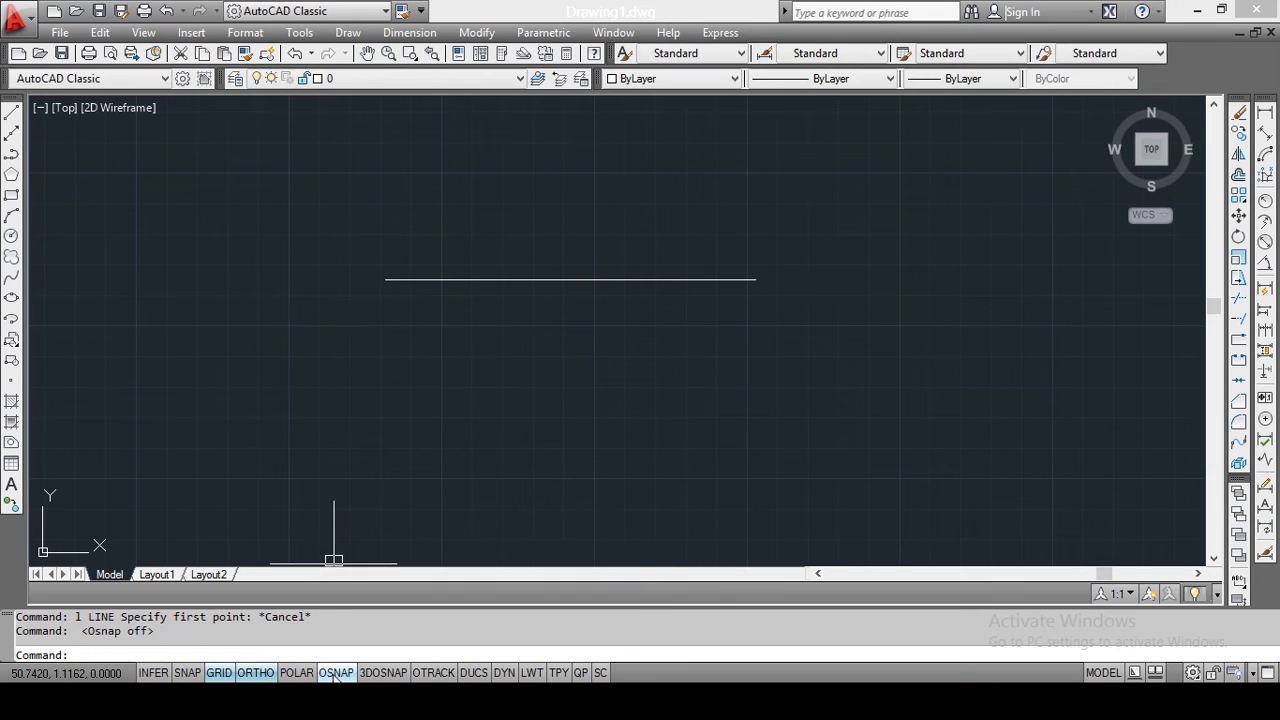
Step: Turn Object Snap on during the Line command and draw a rectangle's right, bottom and left sides from the horizontal line's right endpoint
key("Escape")
type("l")
key("Return")
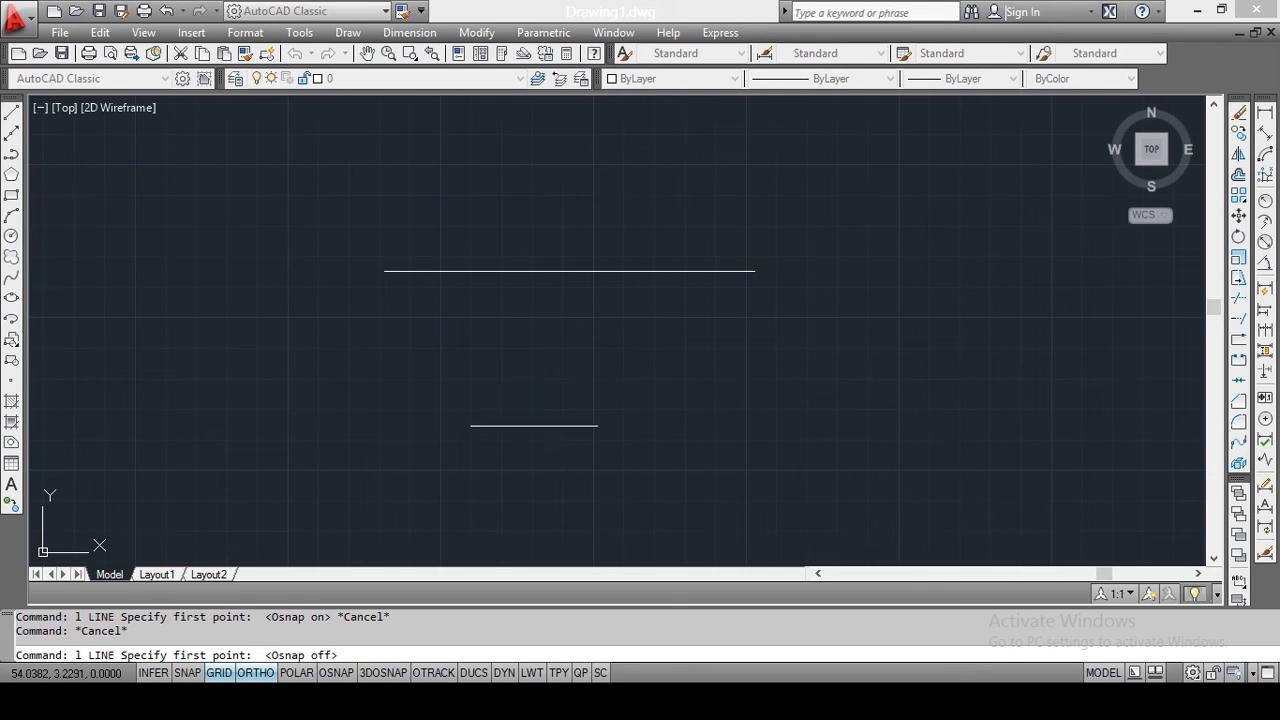
left_click(337, 672)
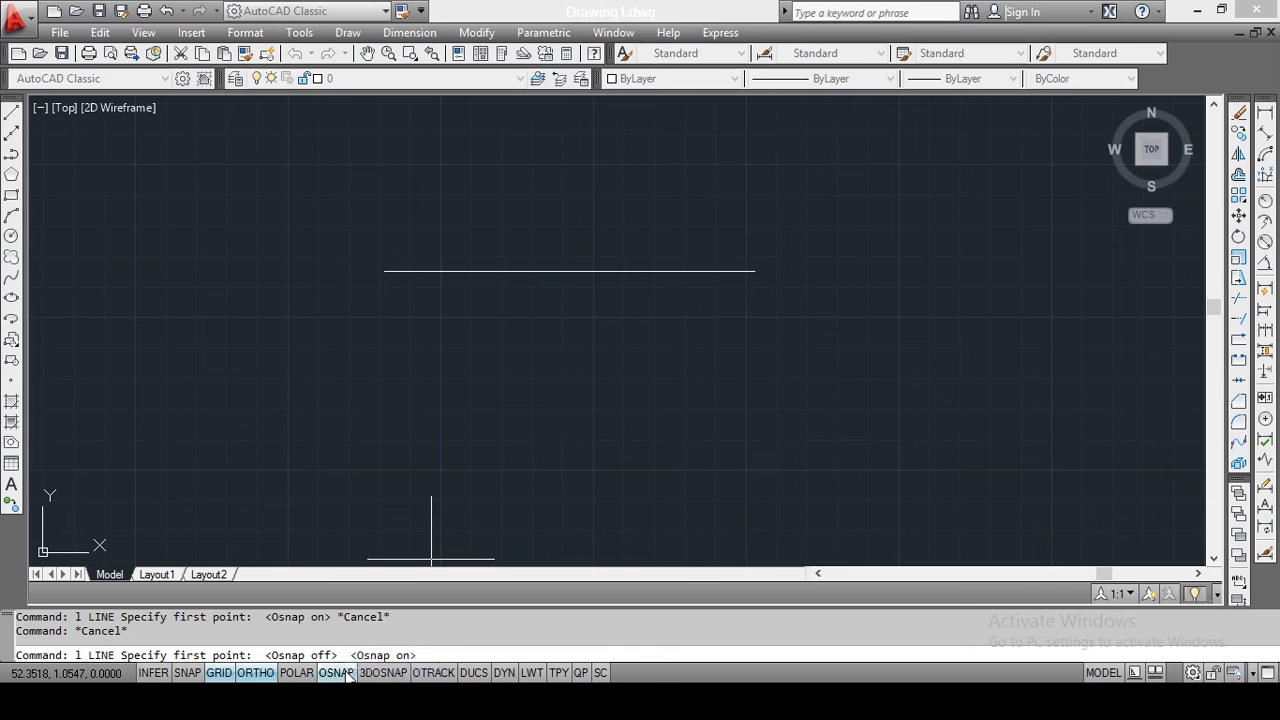
left_click(755, 271)
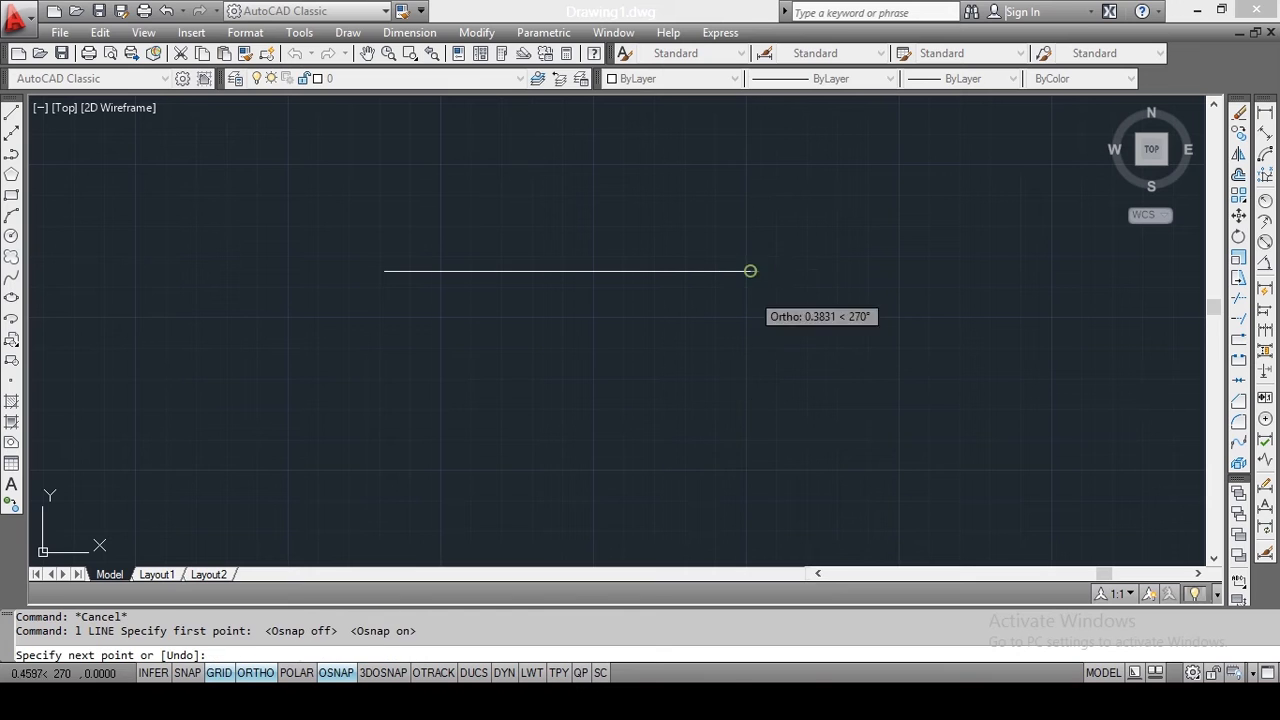
left_click(745, 493)
left_click(389, 513)
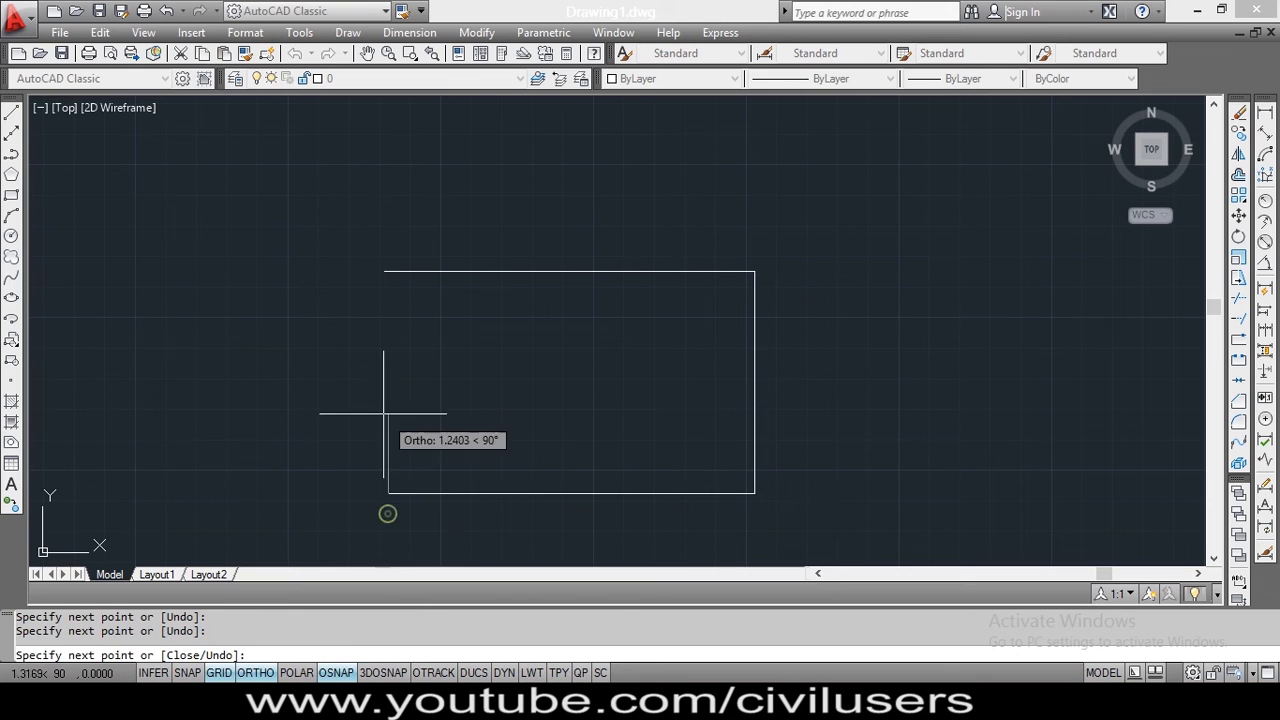
left_click(389, 271)
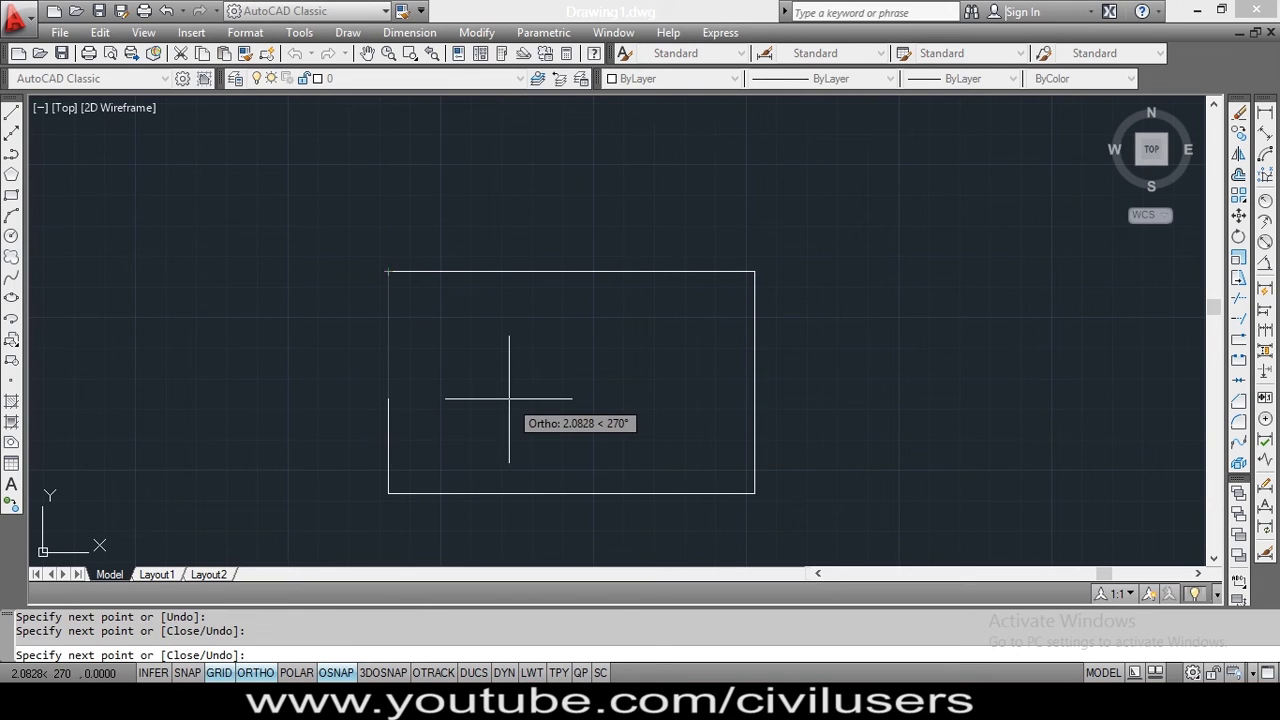
key("Escape")
left_click(549, 394)
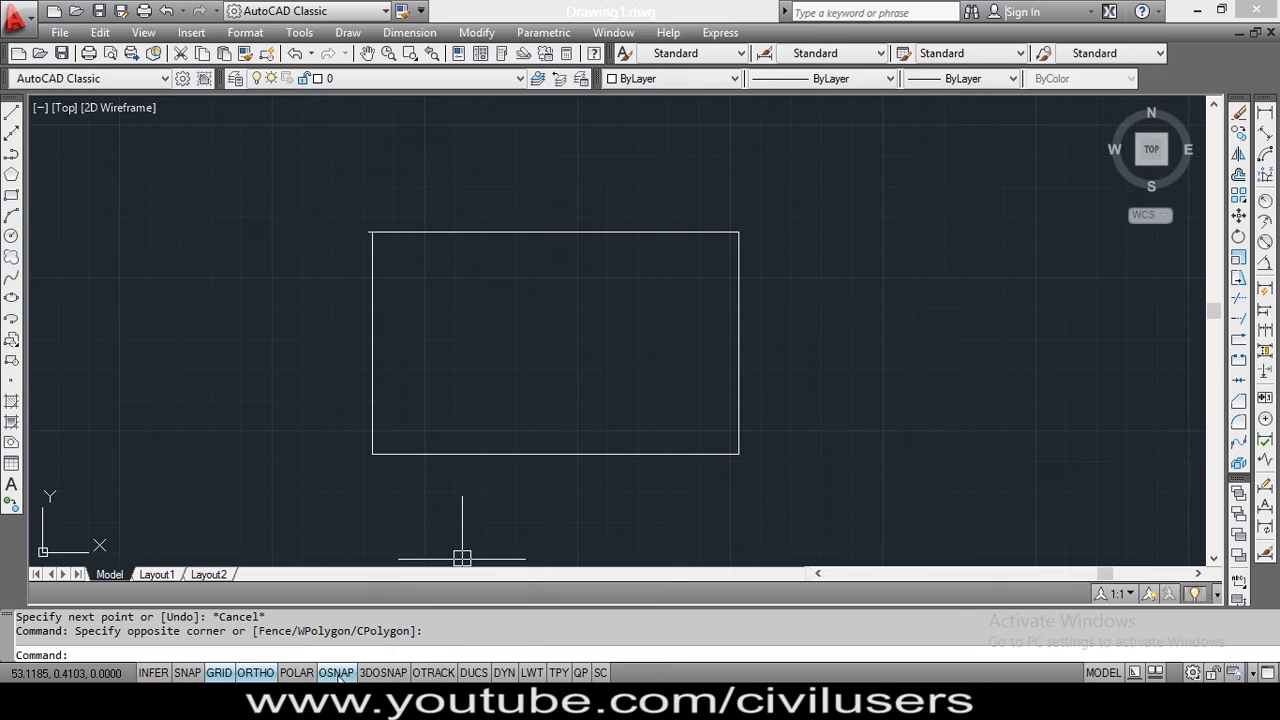
Step: Turn off the Midpoint object snap mode and preview snapping on the rectangle's bottom side with the Line command
right_click(338, 674)
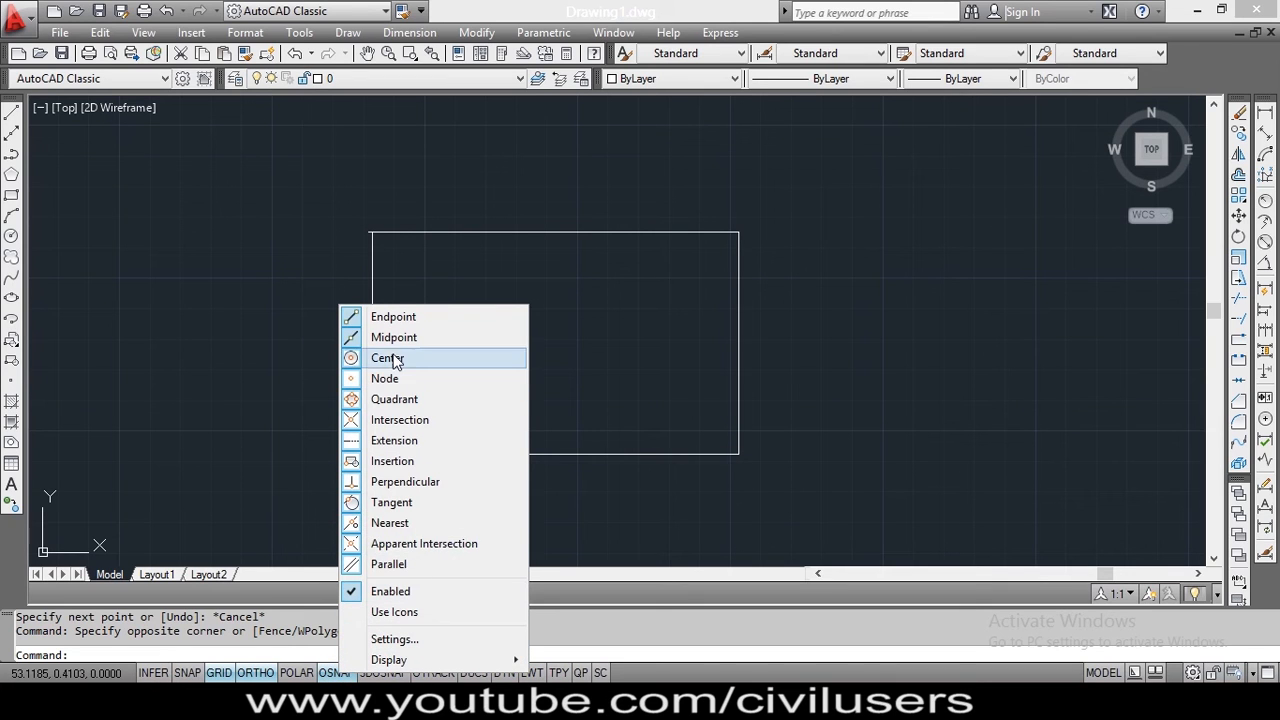
left_click(390, 523)
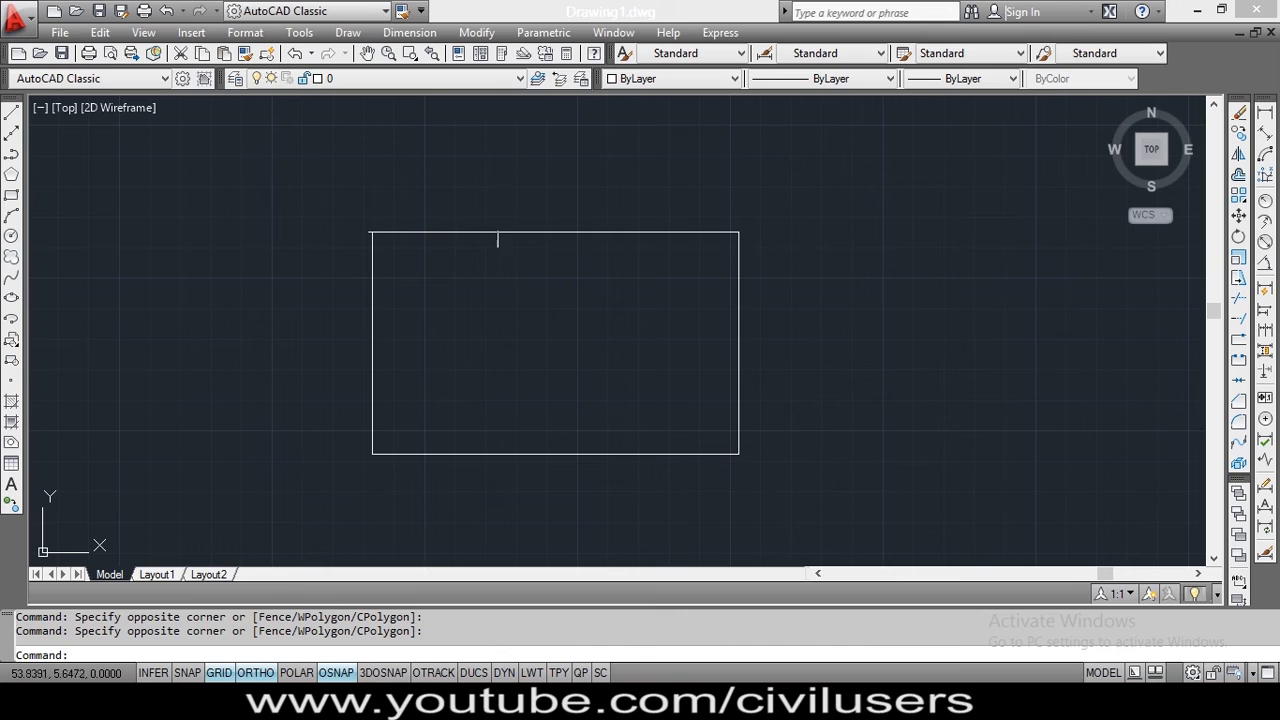
right_click(335, 675)
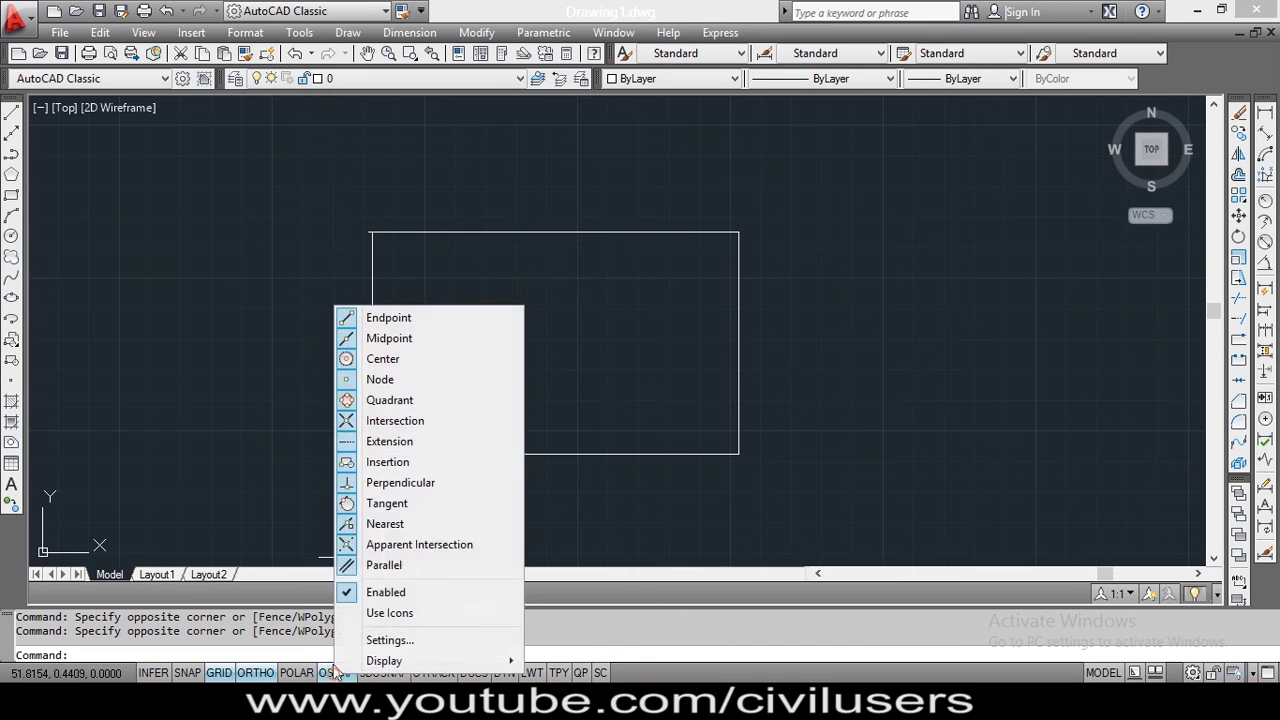
left_click(345, 344)
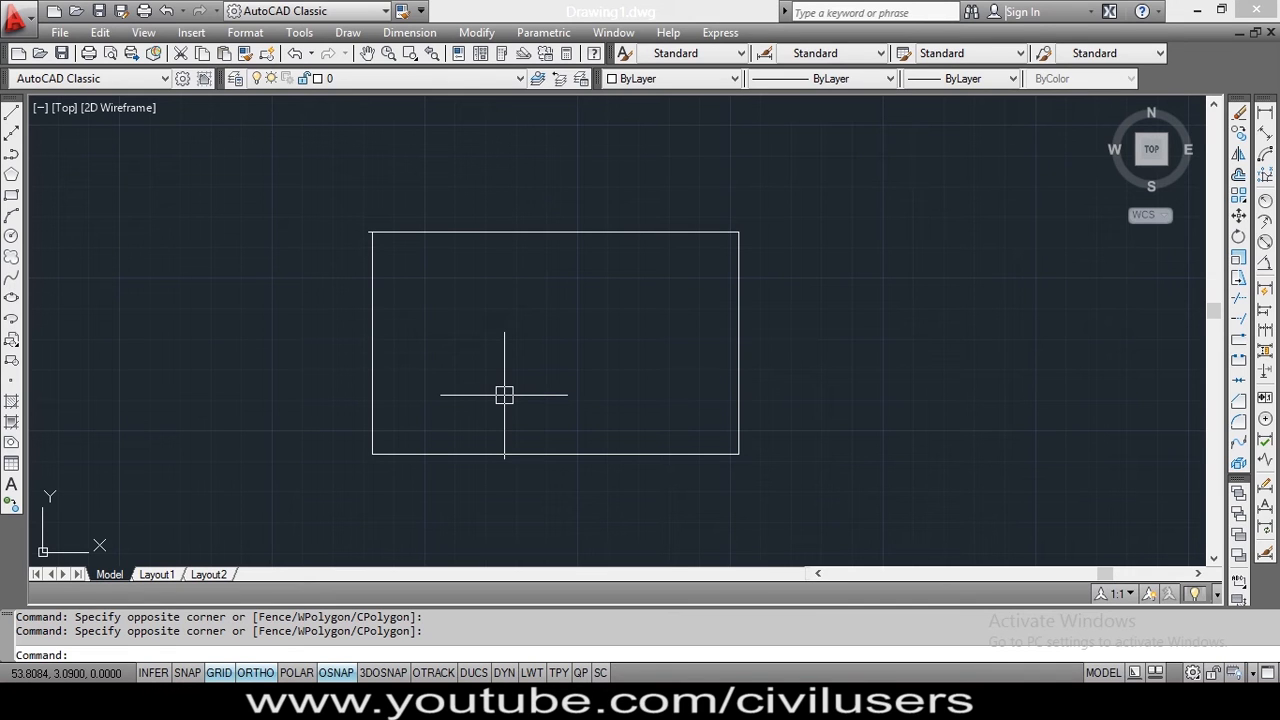
type("l")
key("Return")
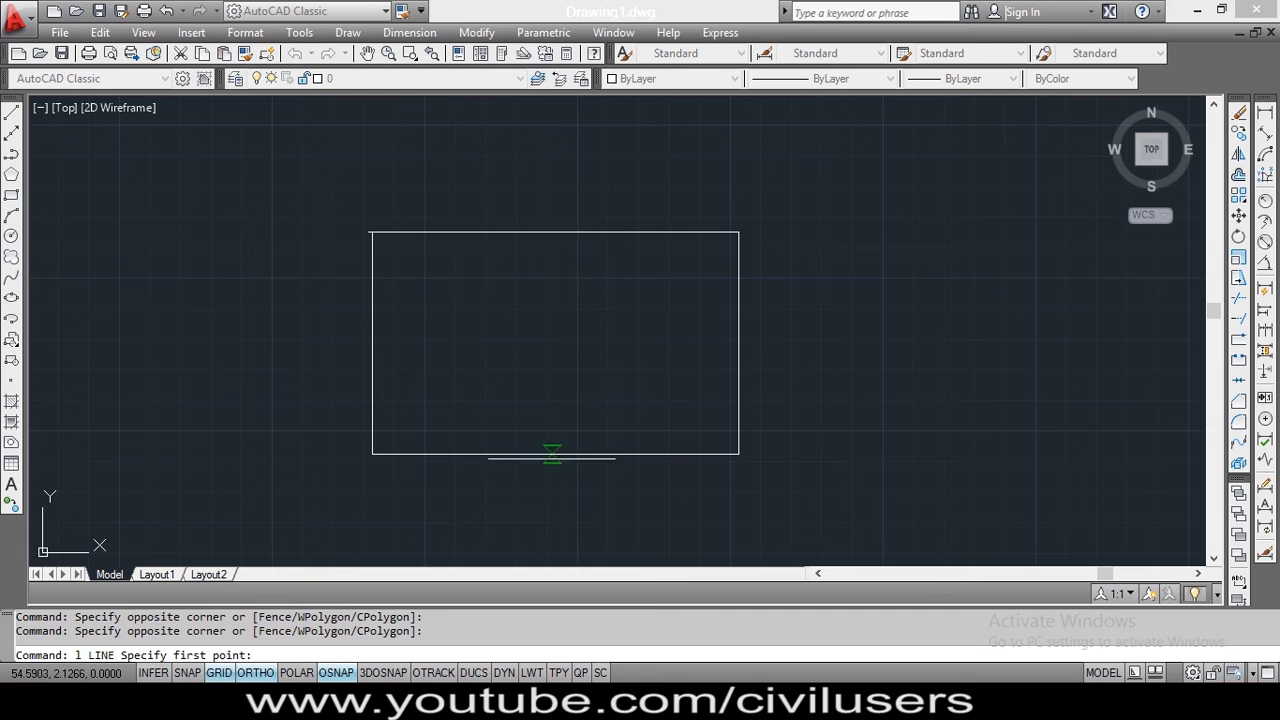
Step: Enable the Midpoint object snap and draw a vertical line from the bottom side's midpoint to the rectangle's top side
right_click(328, 675)
left_click(342, 334)
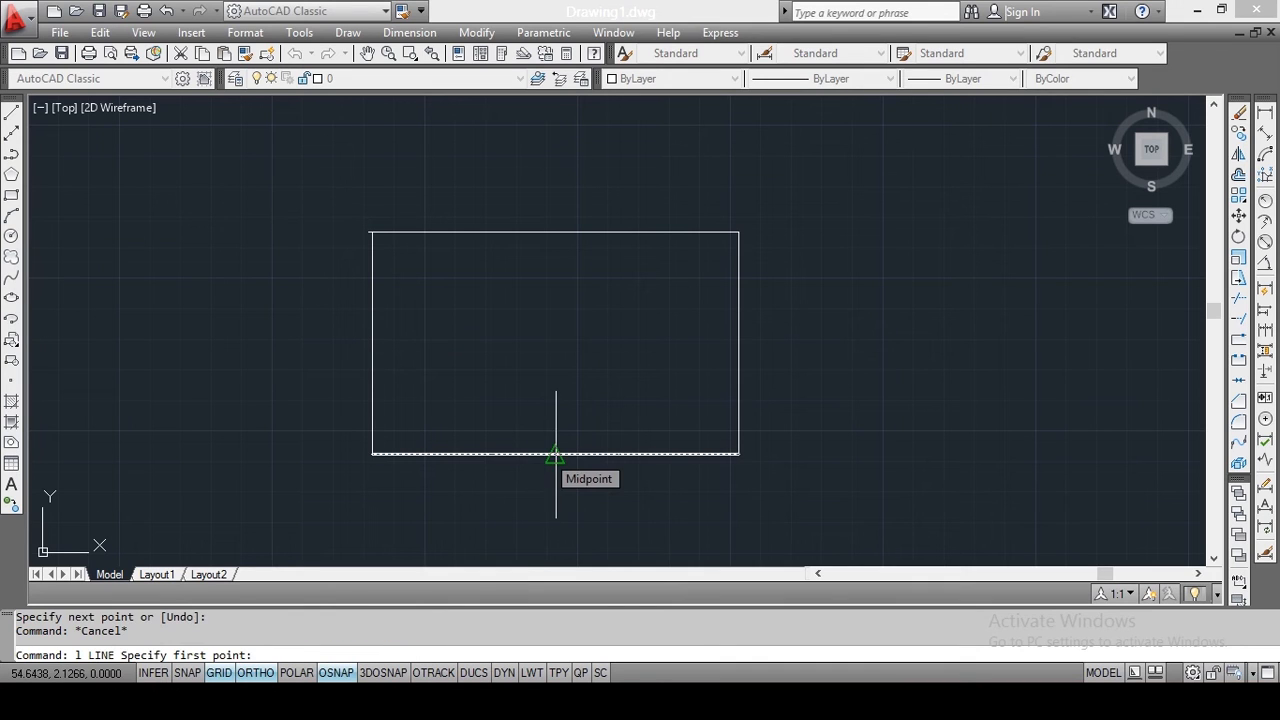
left_click(556, 455)
left_click(556, 234)
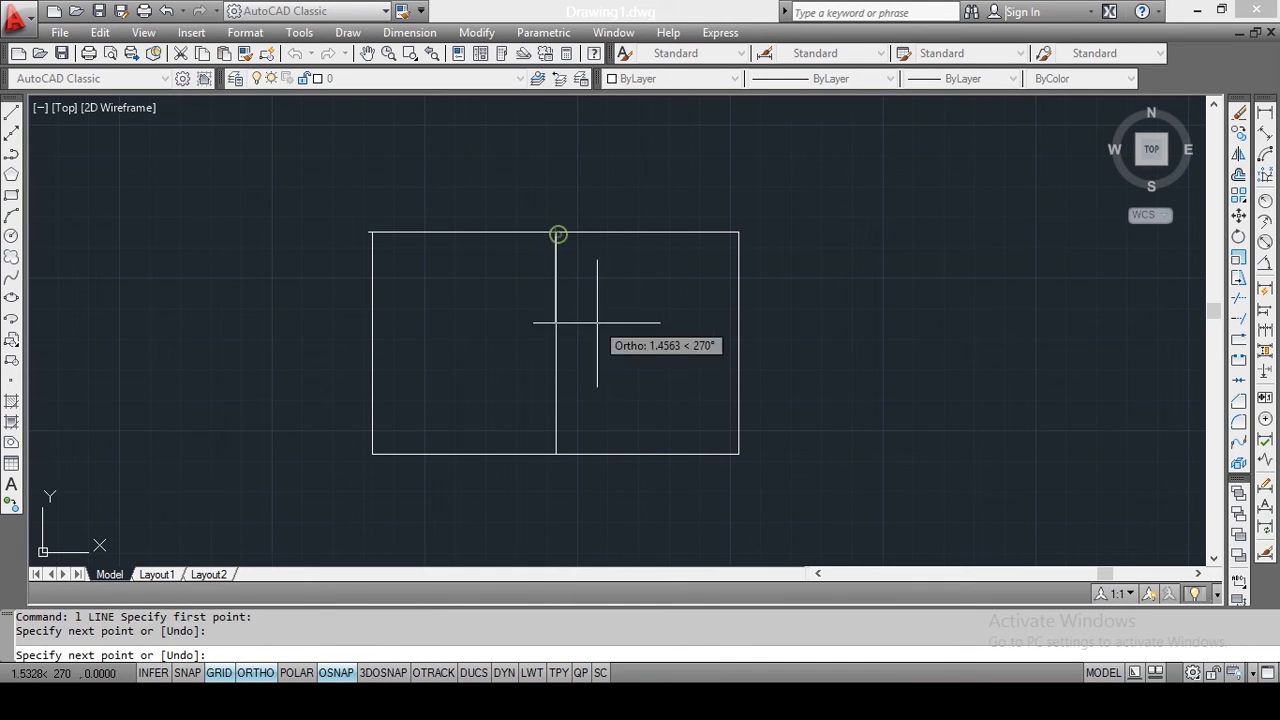
key("Return")
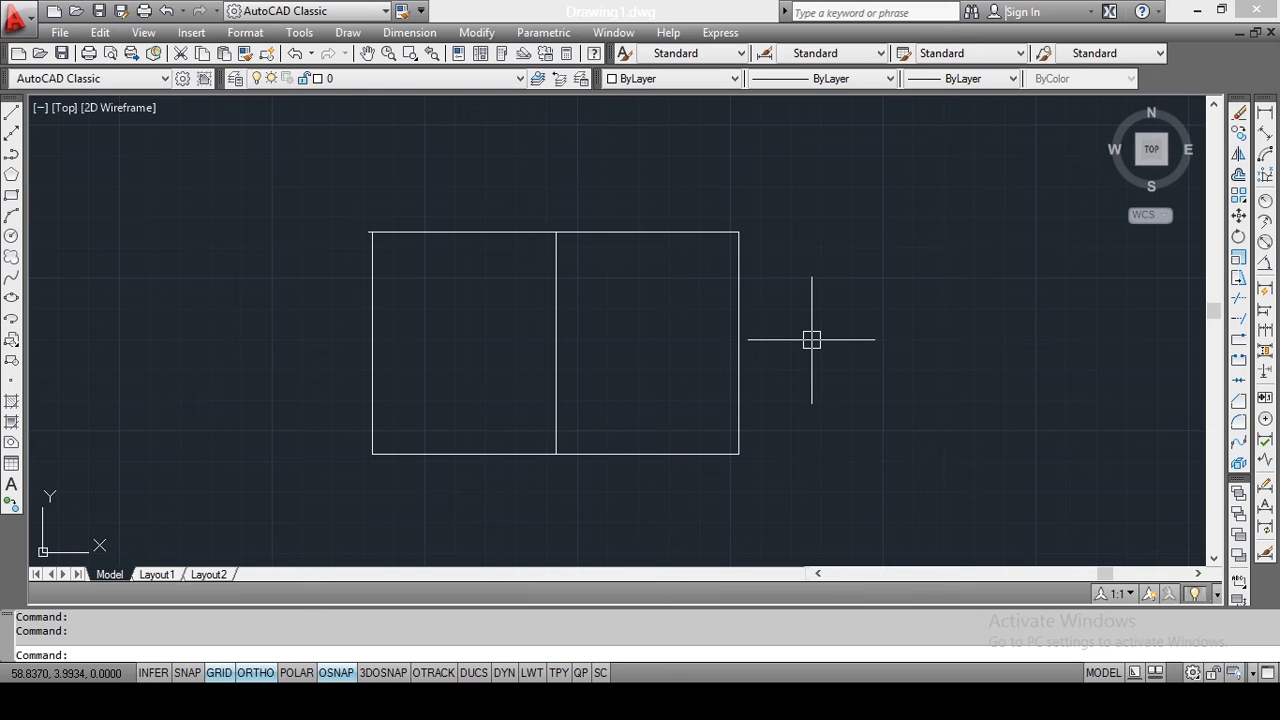
Step: Select all object snap modes in the Drafting Settings, clear only Endpoint, and apply the settings
right_click(335, 675)
left_click(356, 640)
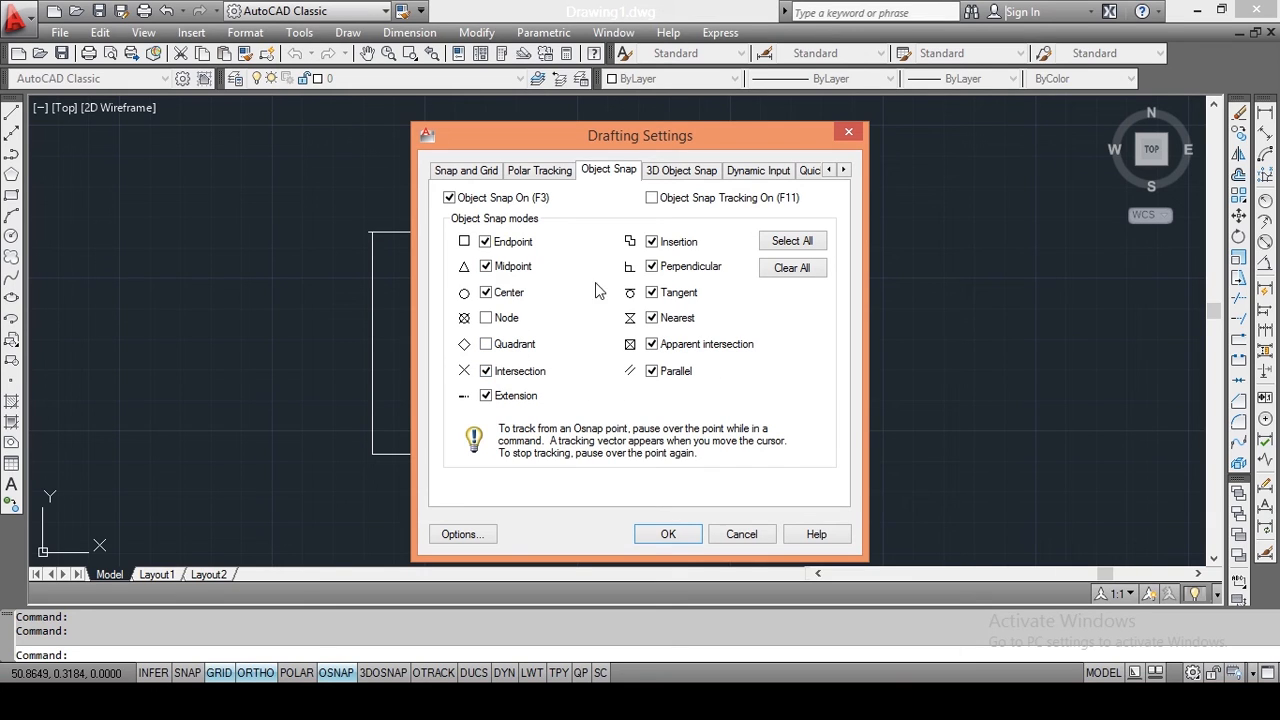
left_click(802, 243)
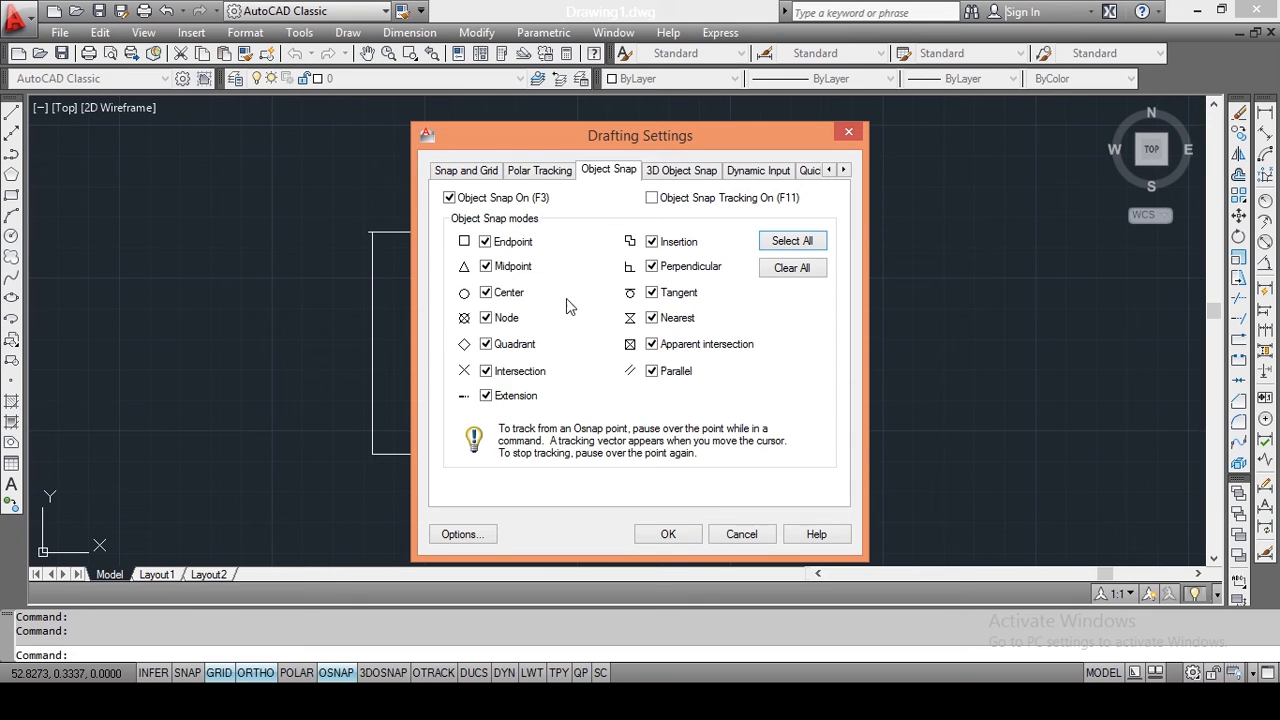
left_click(486, 244)
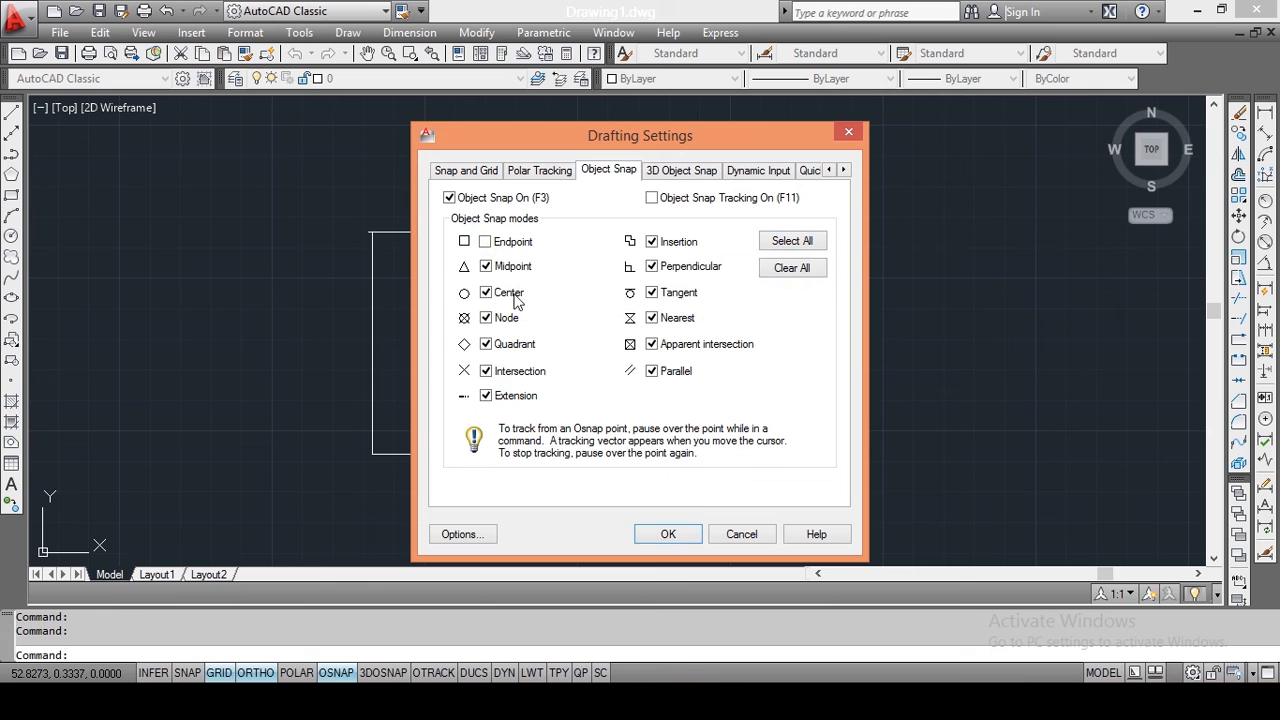
left_click(667, 535)
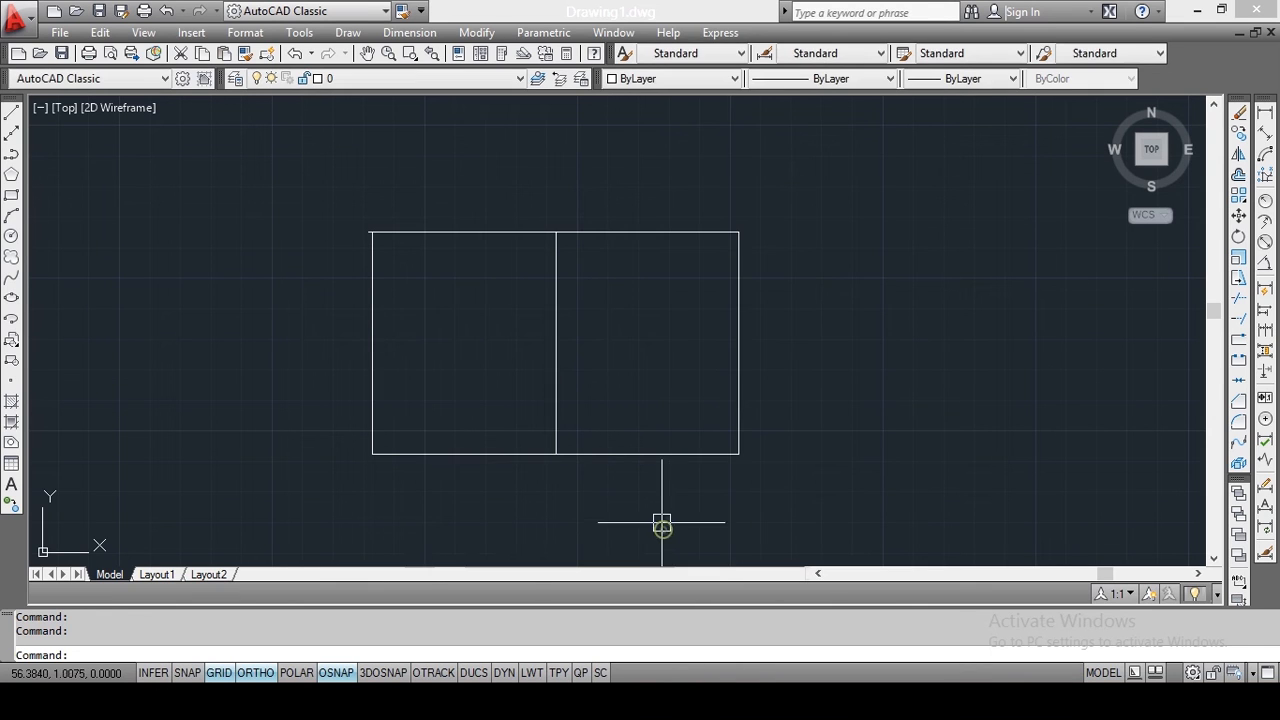
Step: Undo the last erase and erase the rectangle's three vertical lines again, leaving out its two horizontal sides
key("ctrl+z")
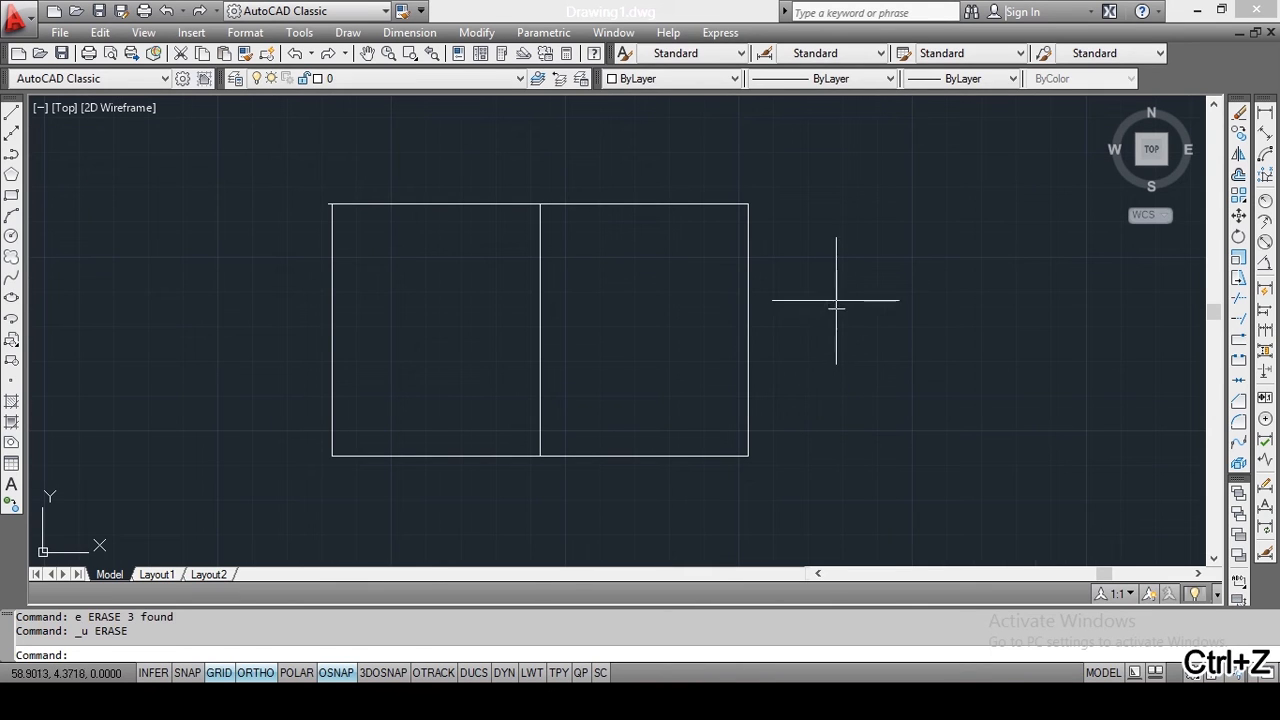
left_click(836, 302)
left_click(306, 371)
type("e")
key("Return")
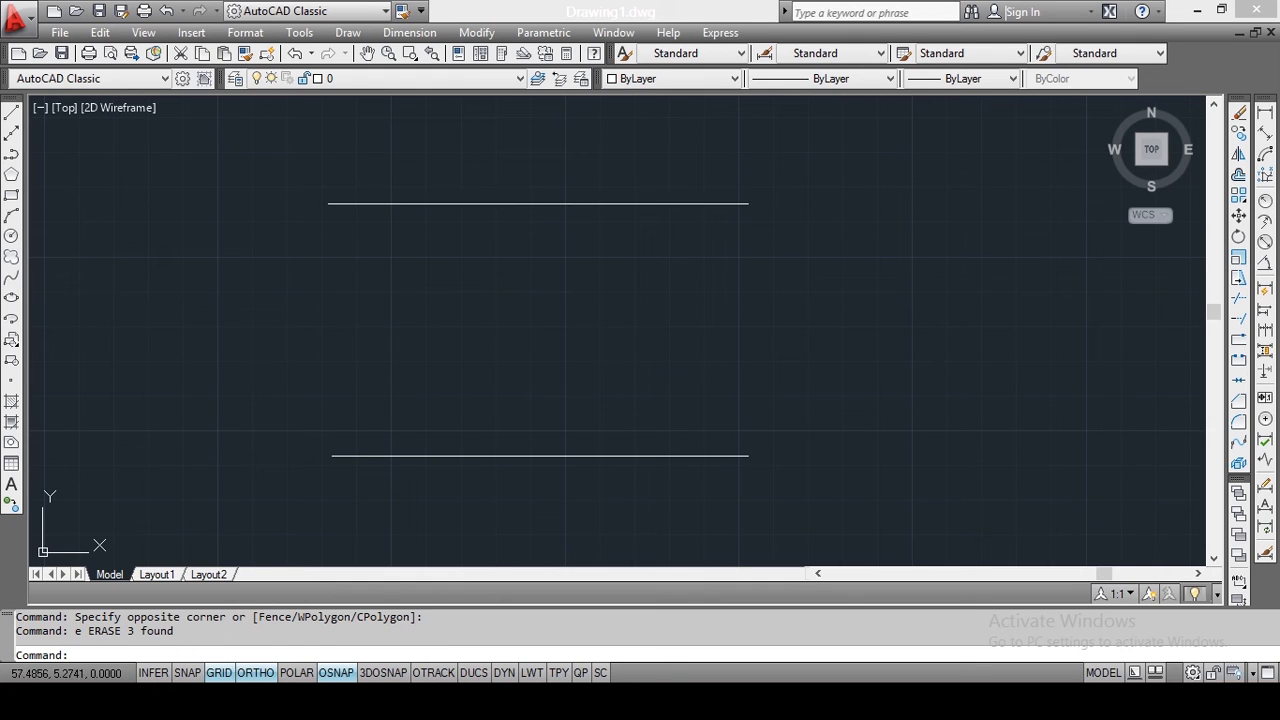
Step: Preview the object snaps along the upper line with the Line command and cancel without placing a point
type("l")
key("Return")
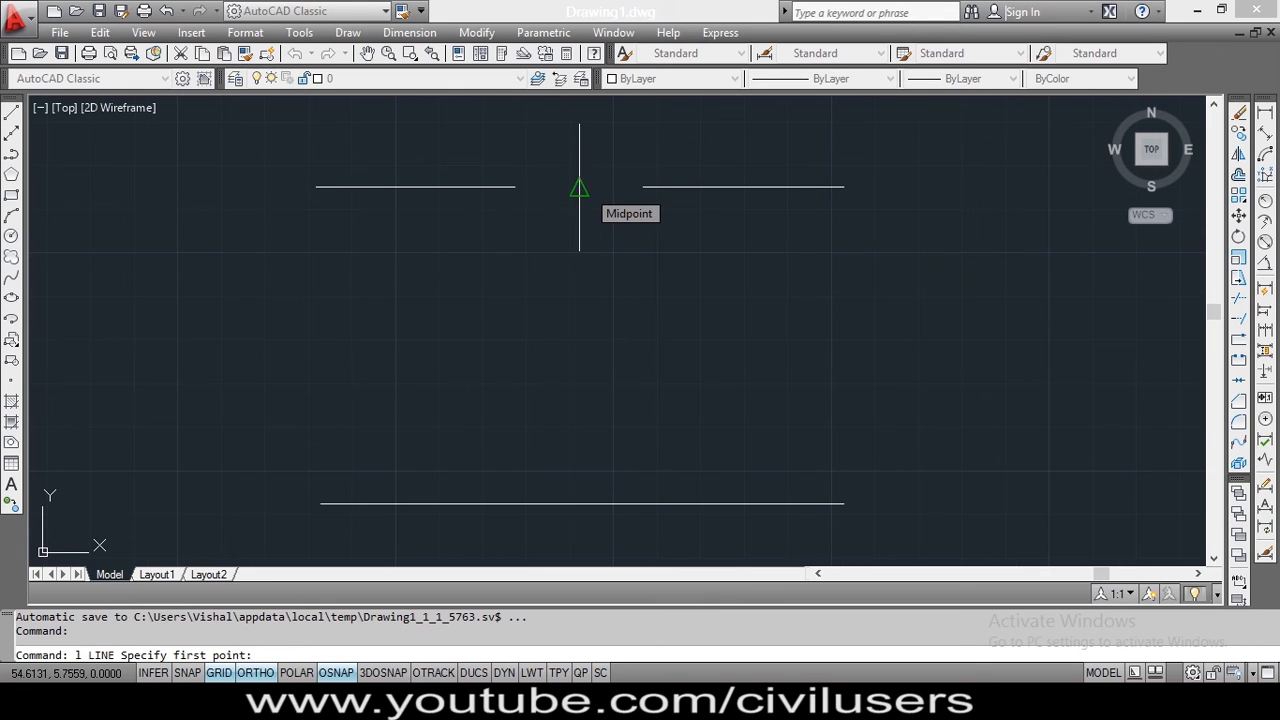
key("Escape")
key("Escape")
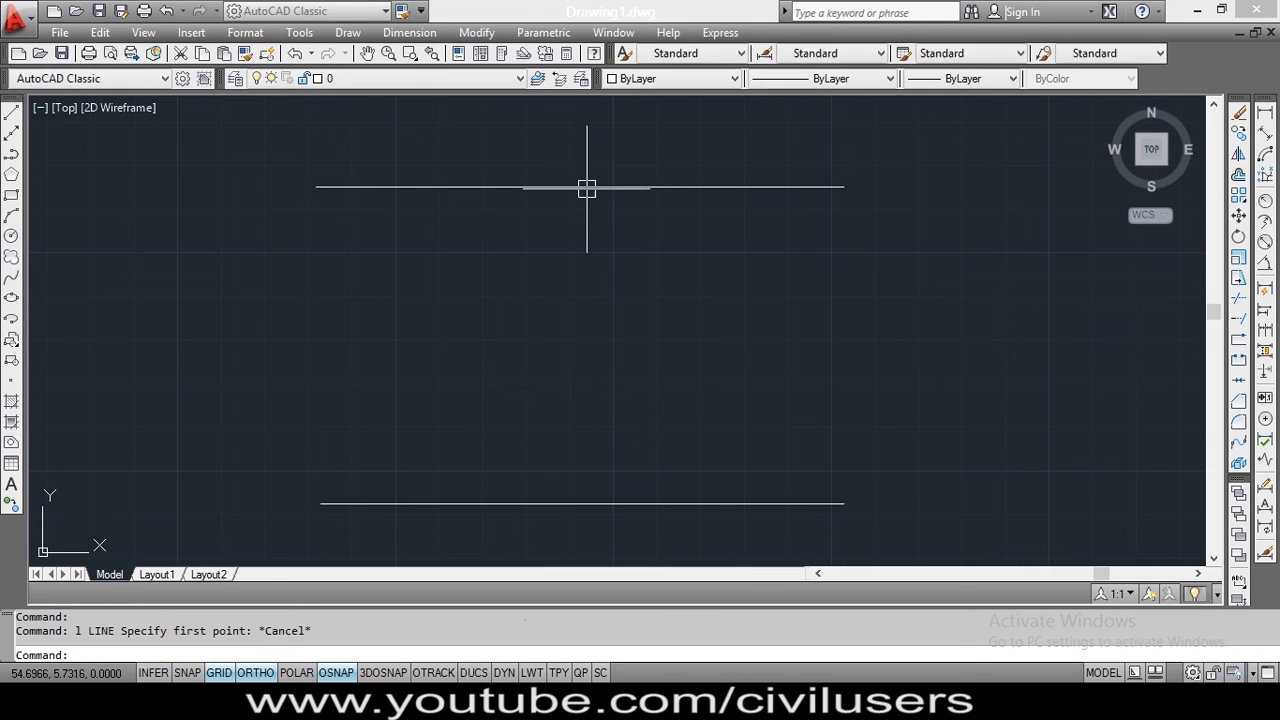
Step: Enable the Endpoint object snap mode in the Drafting Settings and apply it
type("ds")
key("Return")
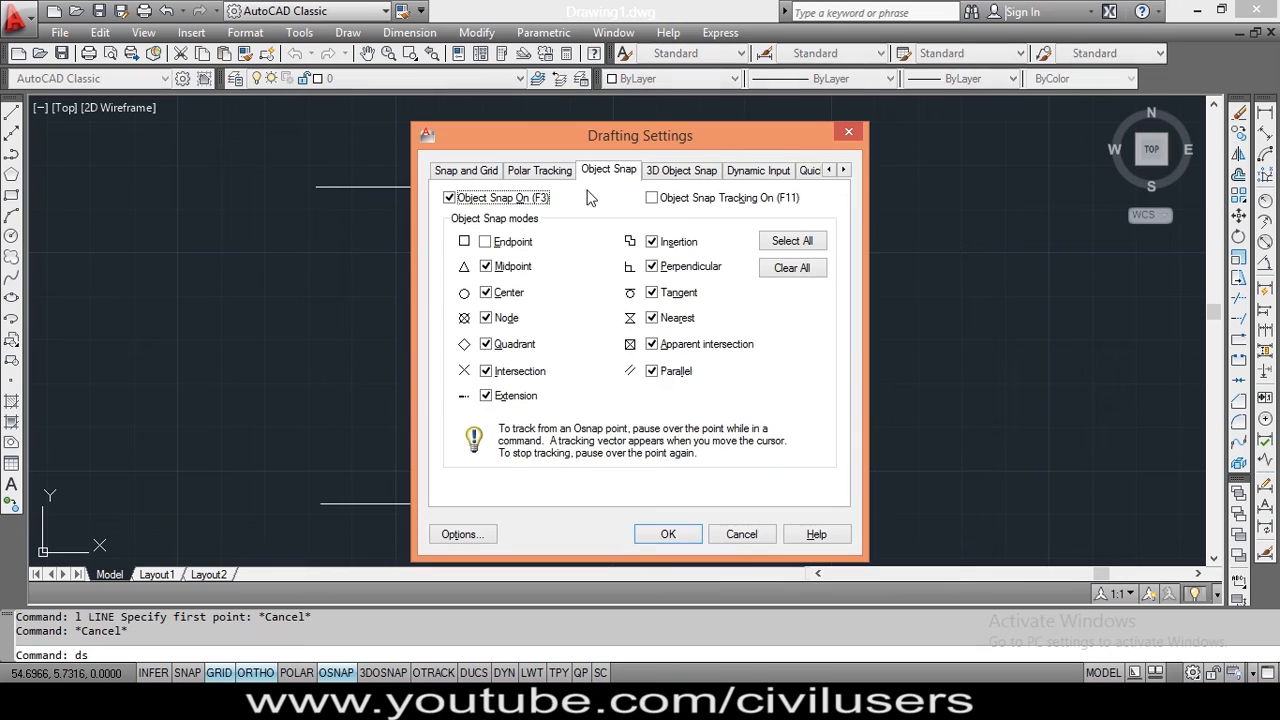
left_click(485, 243)
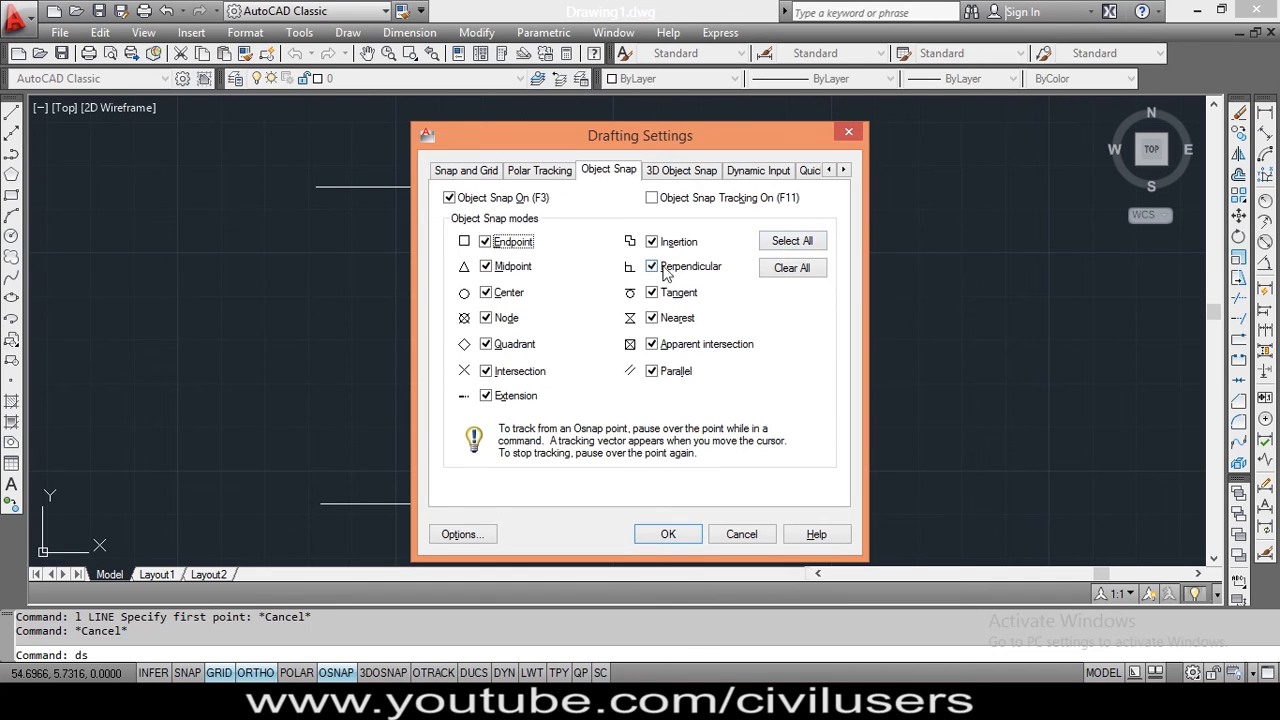
left_click(666, 534)
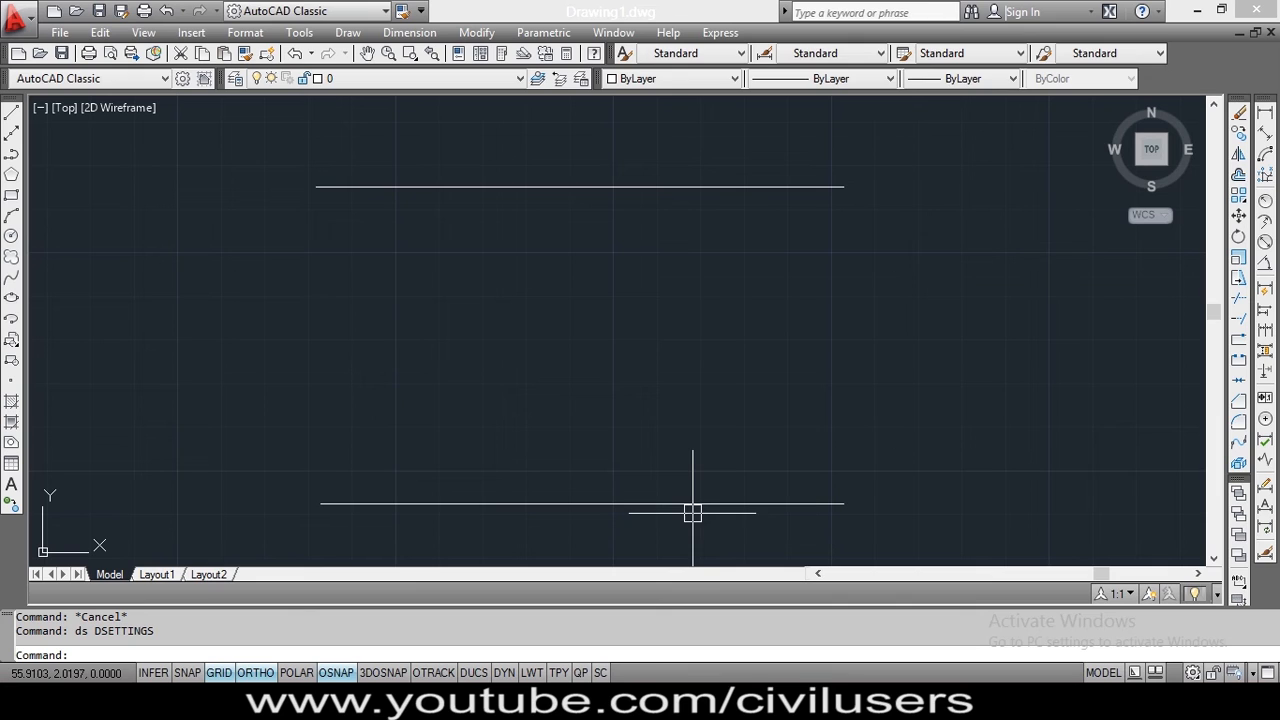
Step: Check the object snap markers on the upper line, including its endpoint, with the Line command and cancel it
type("l")
key("Return")
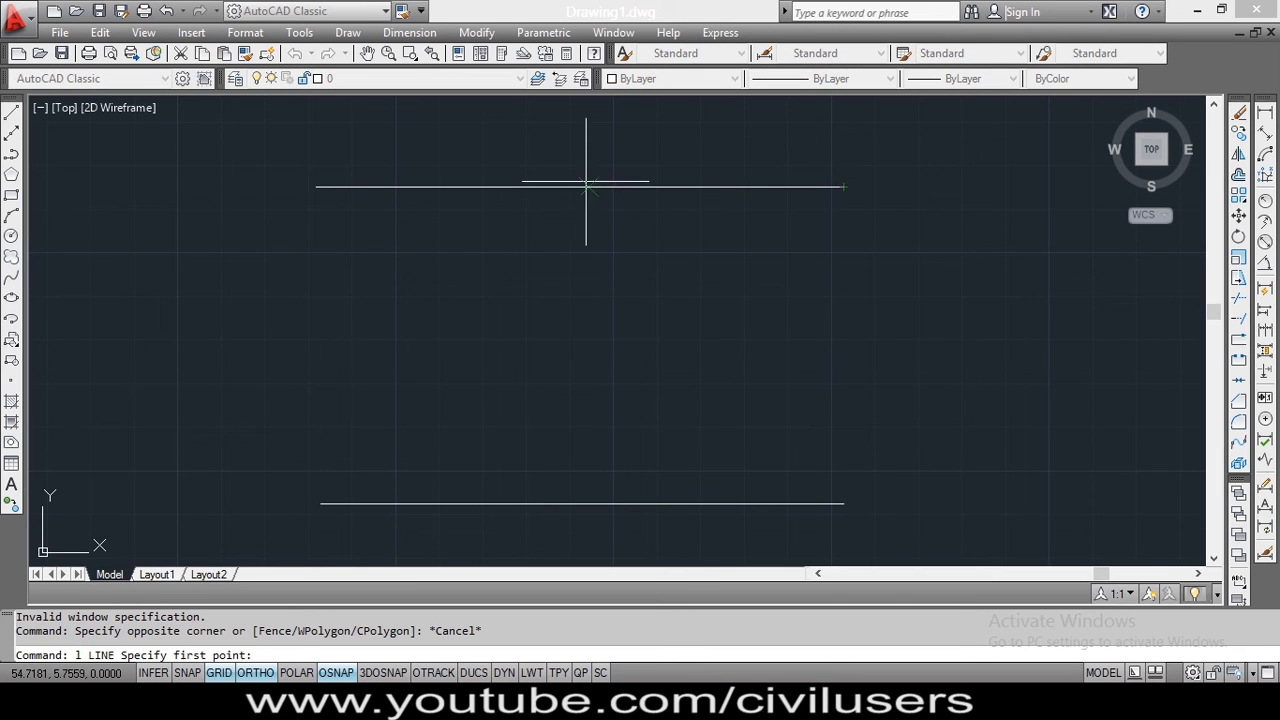
key("Escape")
key("Escape")
Step: Draw a circle in the space between the two horizontal lines
type("c")
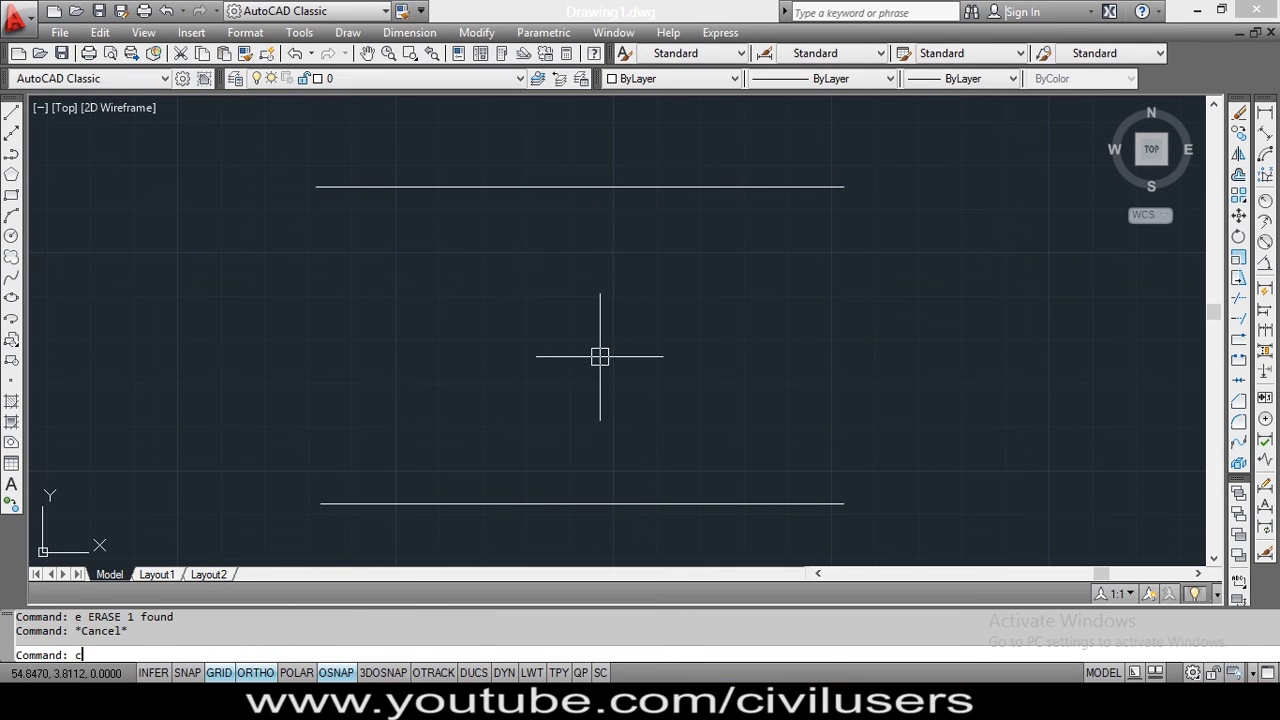
key("Return")
left_click(556, 350)
left_click(570, 403)
key("Escape")
Step: Preview the Center object snap on the new circle with the Line command and cancel without placing a point
type("l")
key("Return")
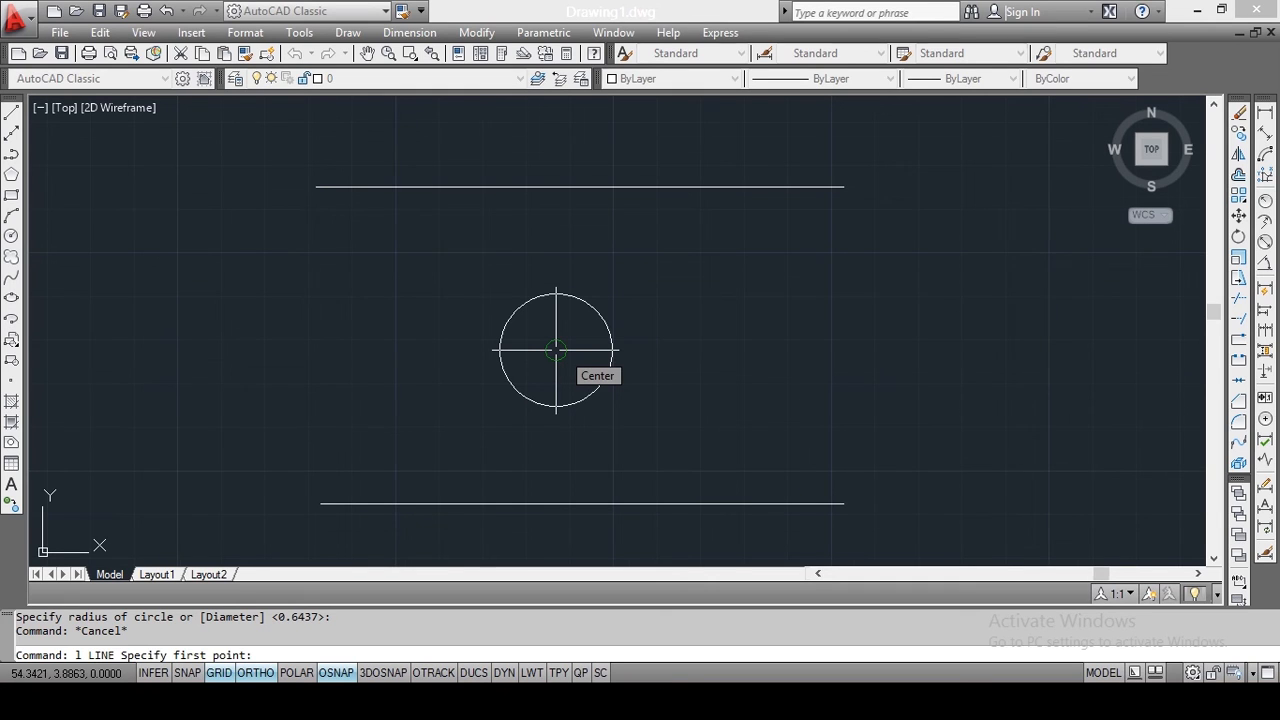
key("Escape")
key("Escape")
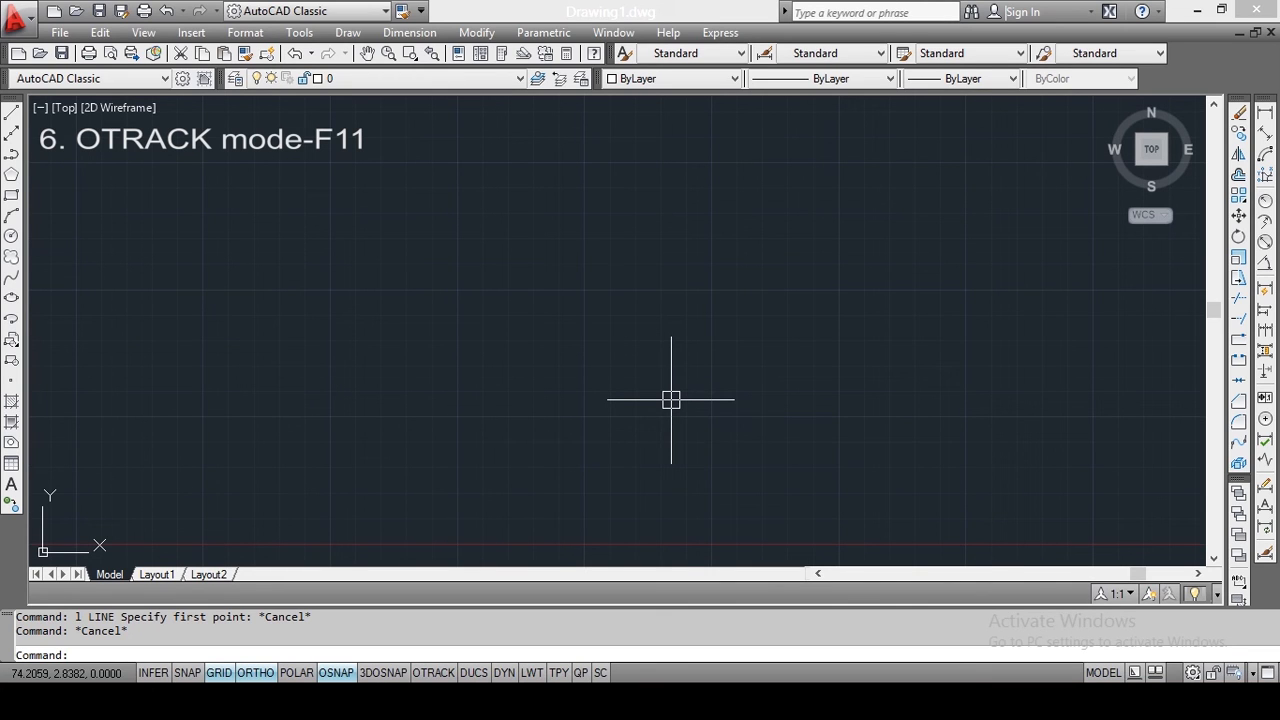
Step: Toggle Object Snap Tracking on and off once, and turn it on again
key("F11")
key("F11")
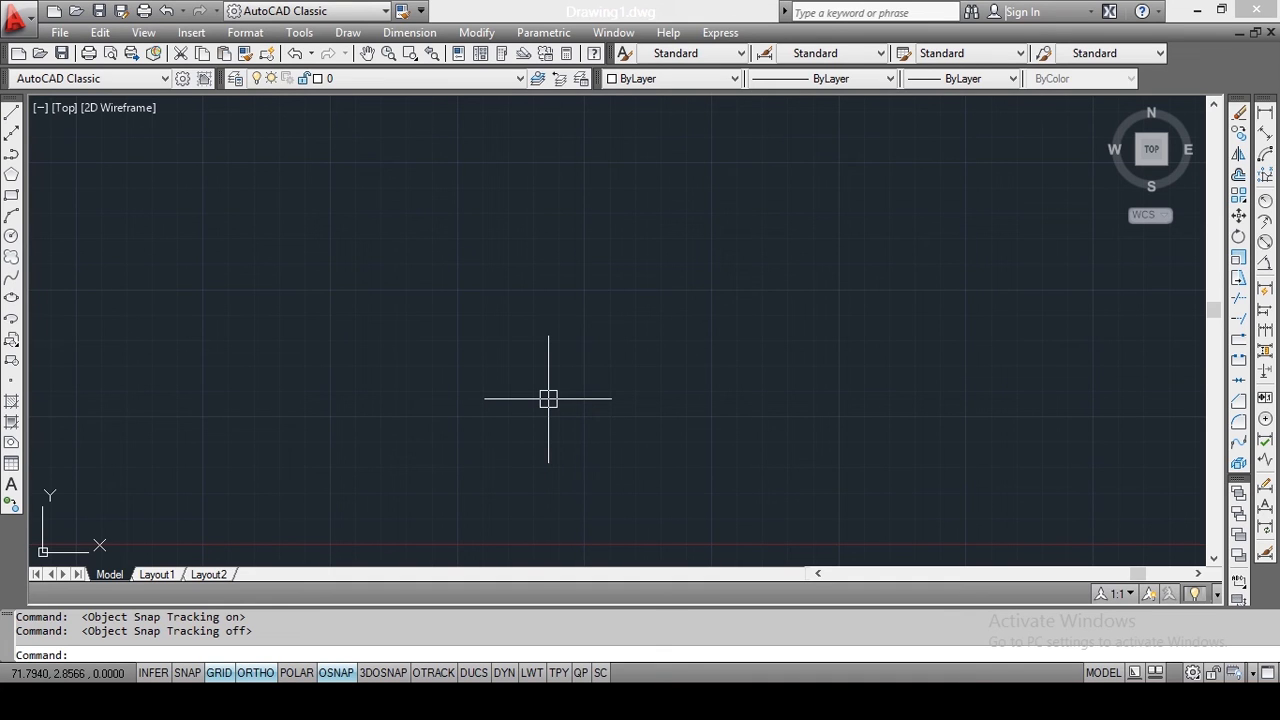
left_click(433, 672)
Step: Draw a closed rectangle about 3.8 units high with Line, tracking its upper-right corner level with the start point
type("1")
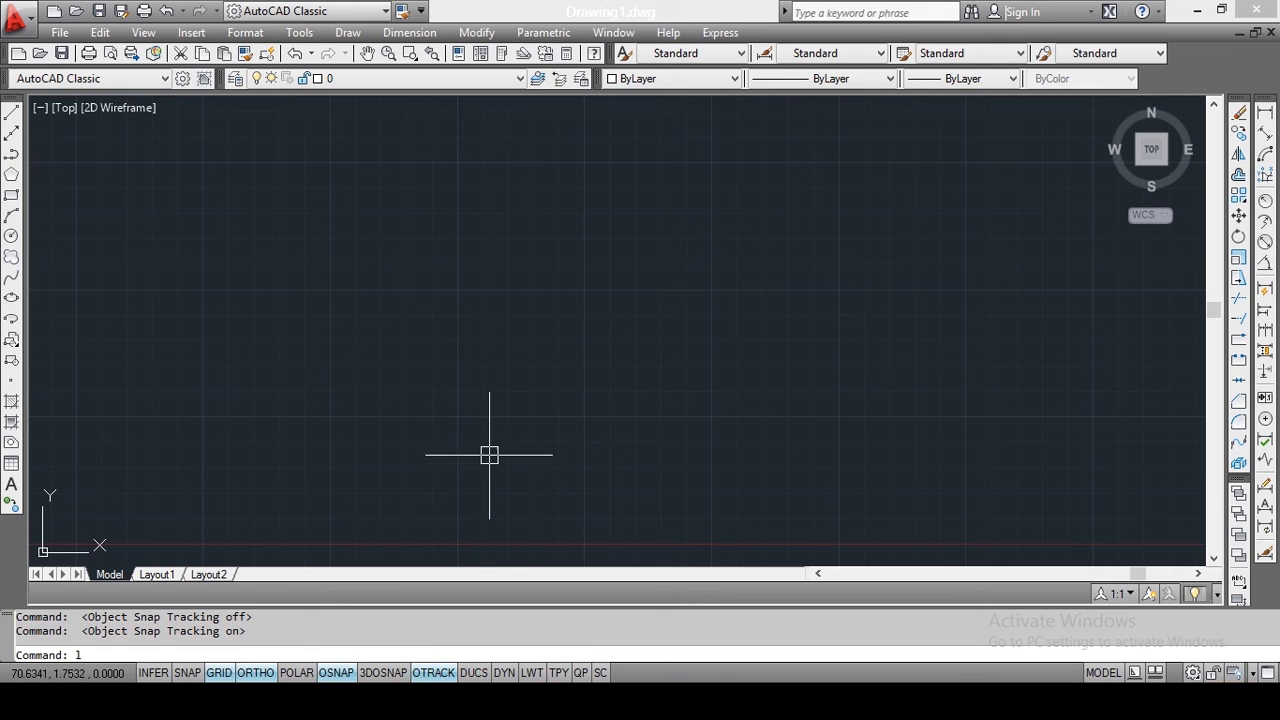
key("Return")
left_click(428, 271)
left_click(409, 463)
left_click(632, 461)
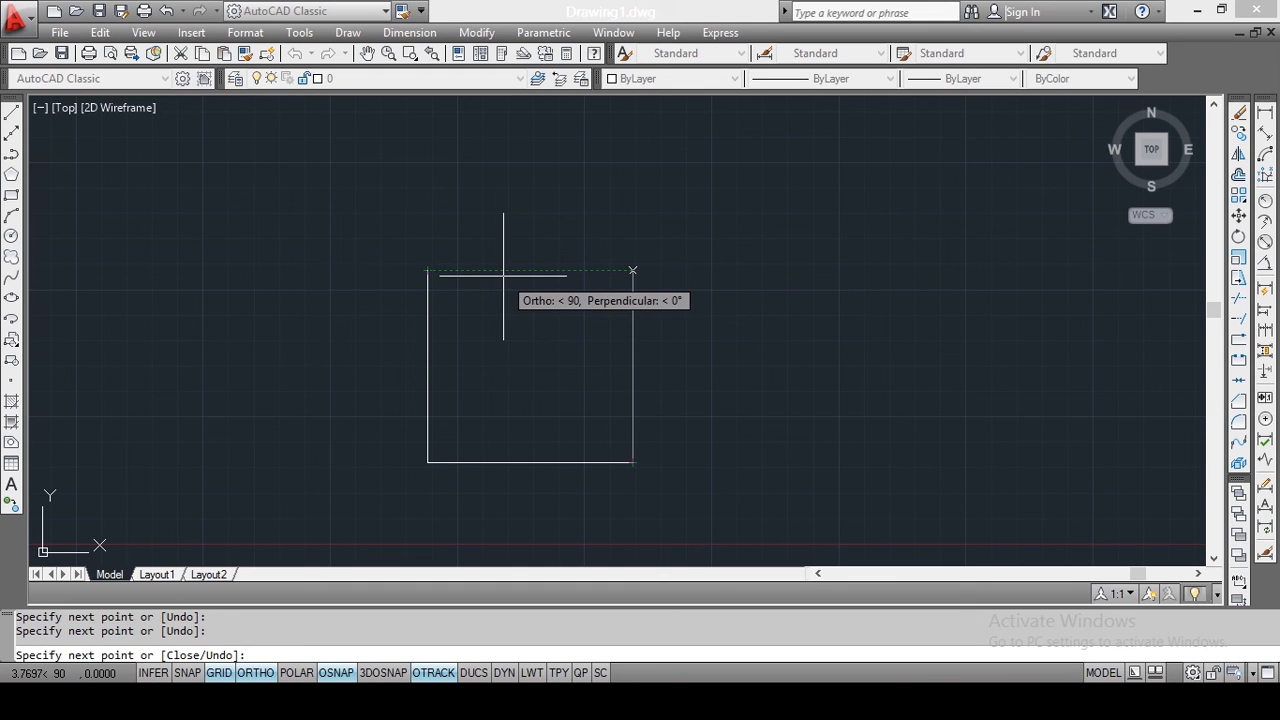
left_click(632, 270)
left_click(428, 270)
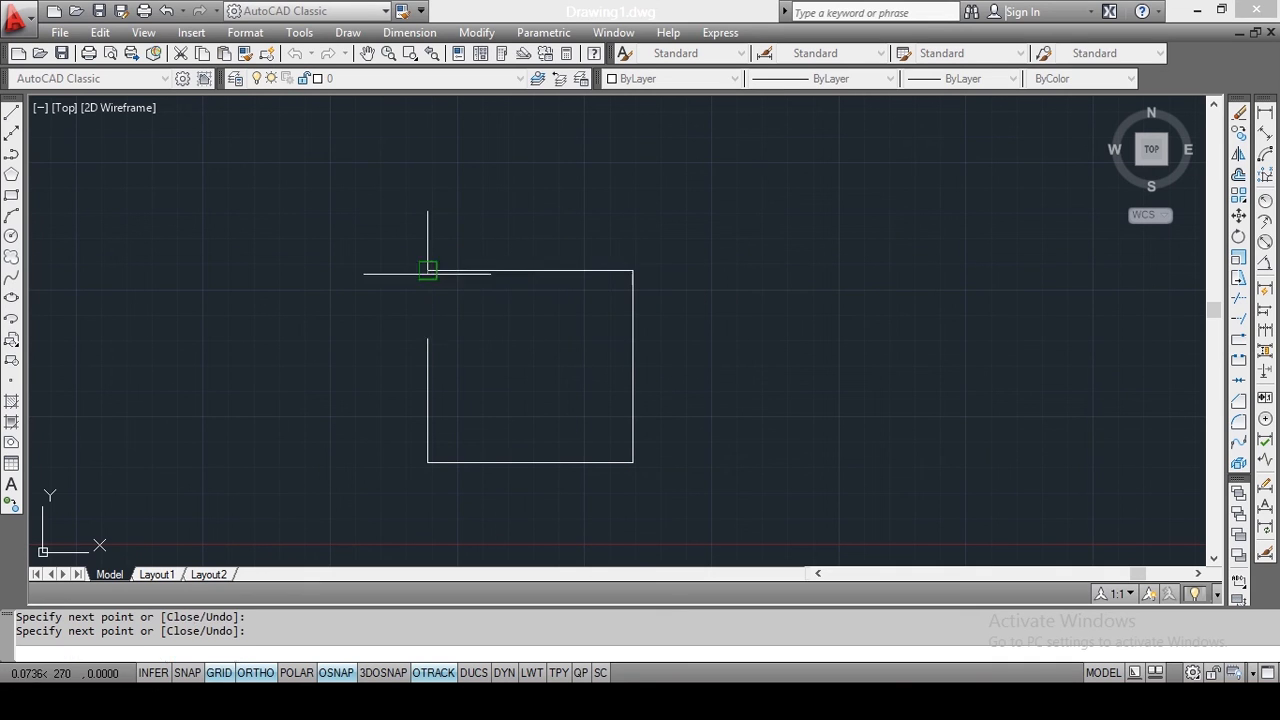
key("Return")
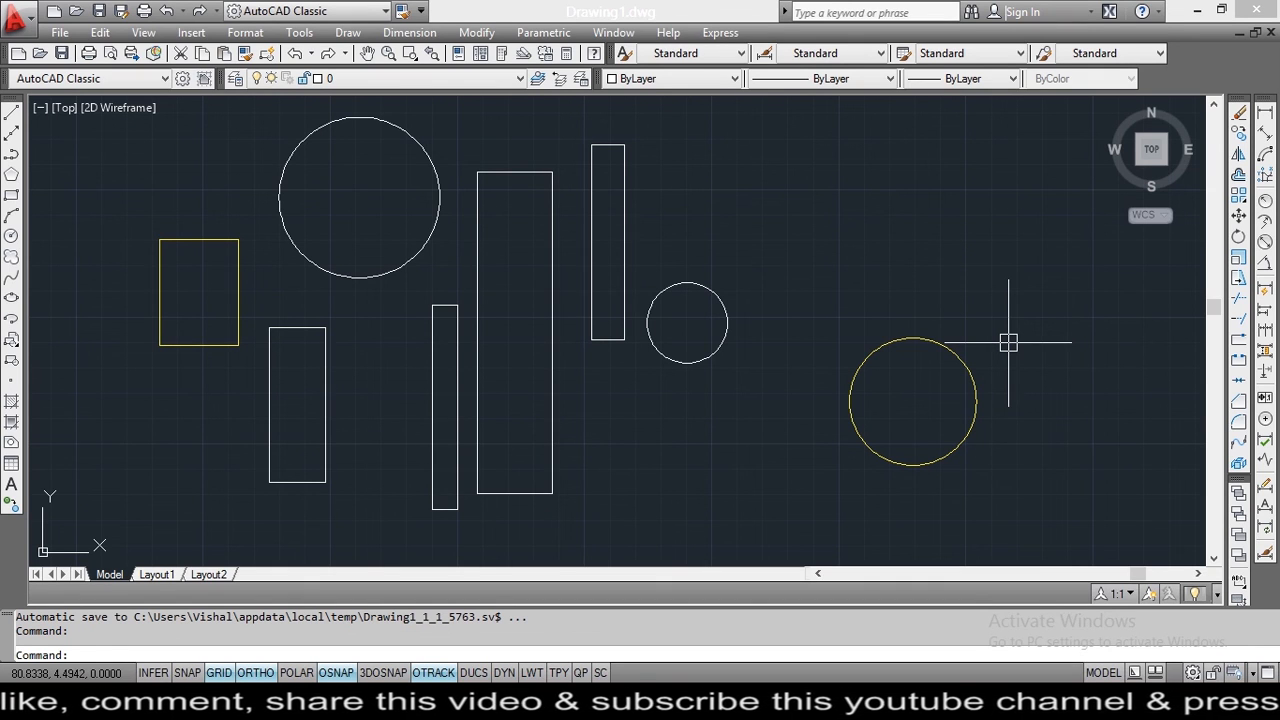
Step: Draw a vertical guide line upward from the top quadrant of the yellow circle
key("Return")
left_click(913, 338)
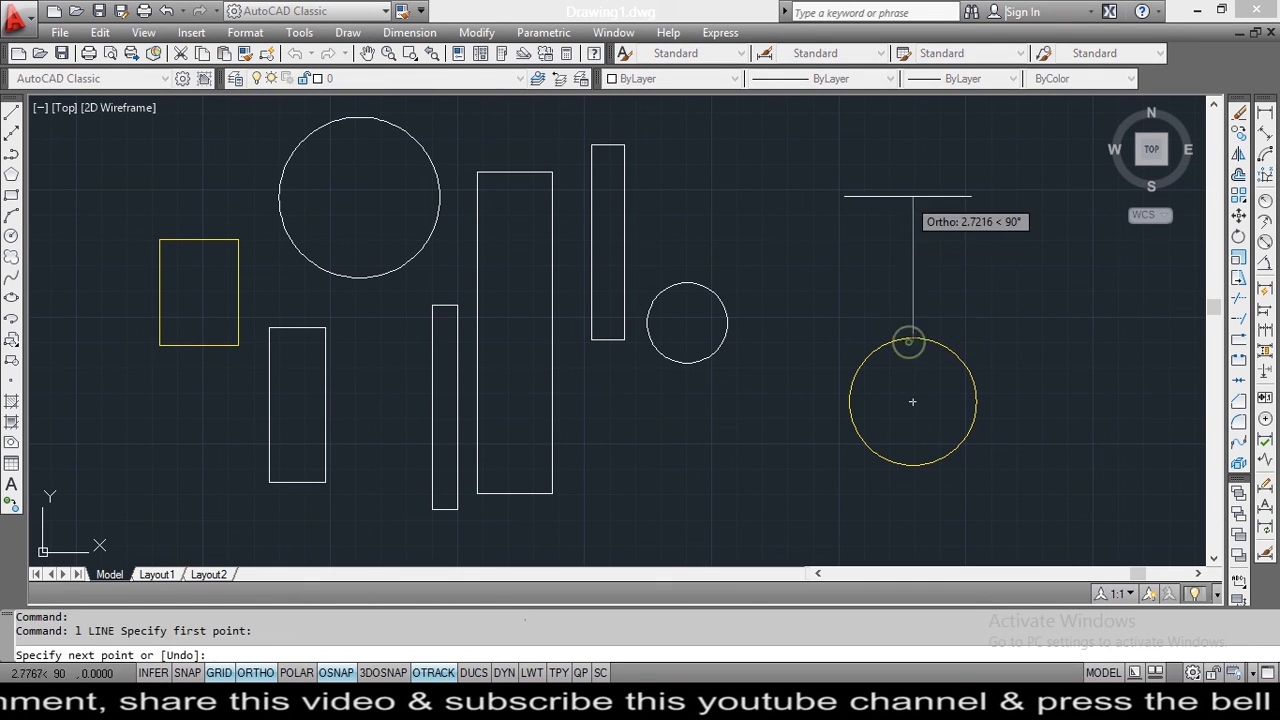
left_click(926, 137)
key("Return")
Step: Draw a horizontal guide line from the yellow rectangle's upper-right corner across the vertical guide line
key("Return")
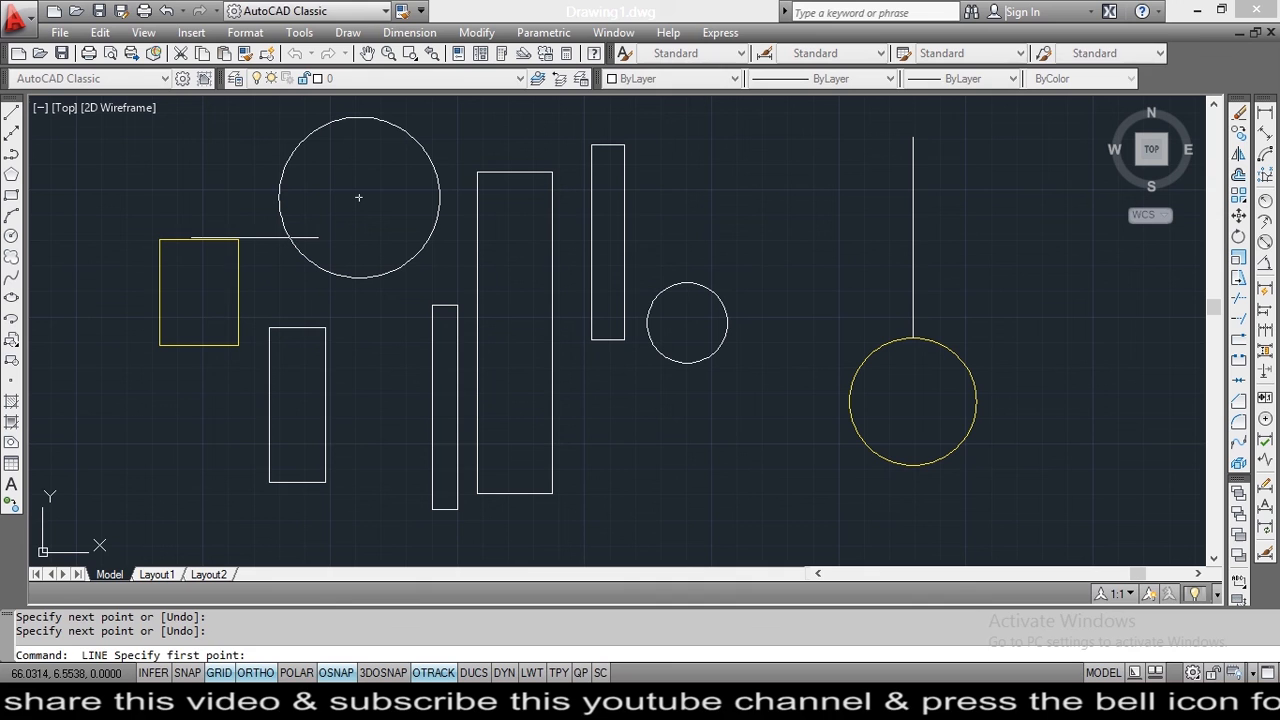
left_click(238, 240)
left_click(1019, 240)
key("Escape")
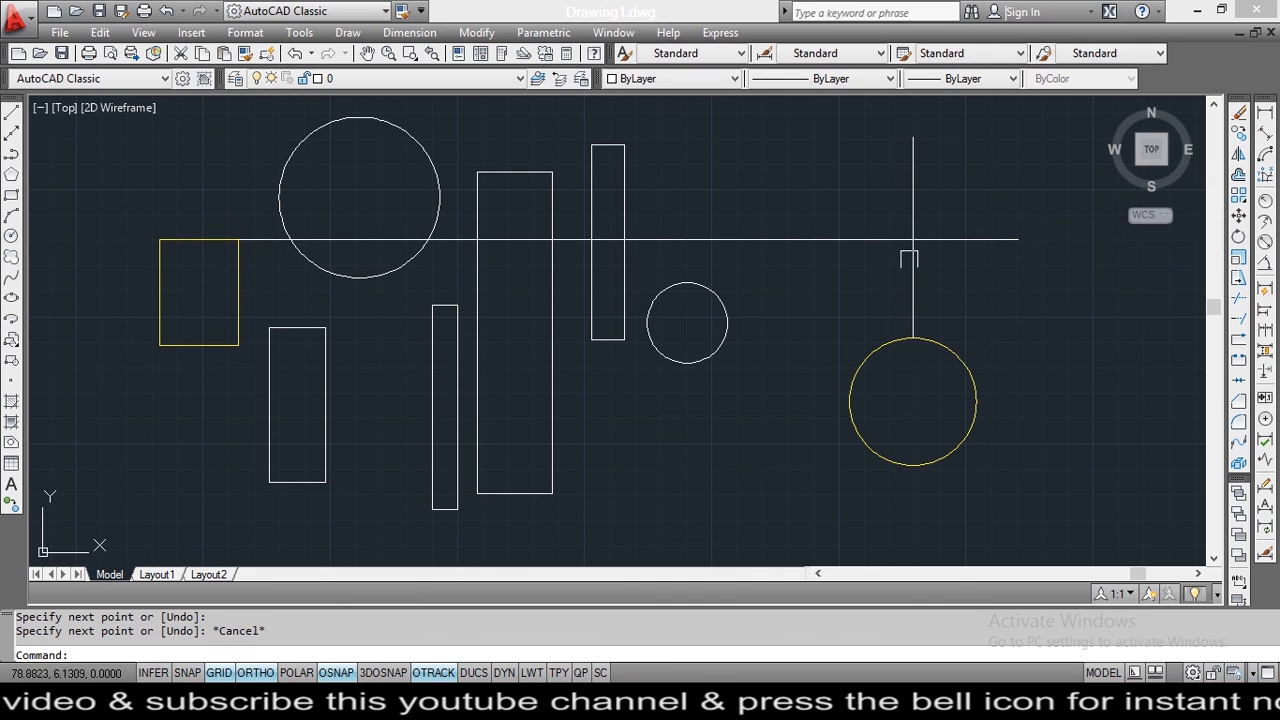
Step: Move the yellow circle by its top quadrant to the intersection of the two guide lines
type("m")
key("Return")
left_click(1030, 346)
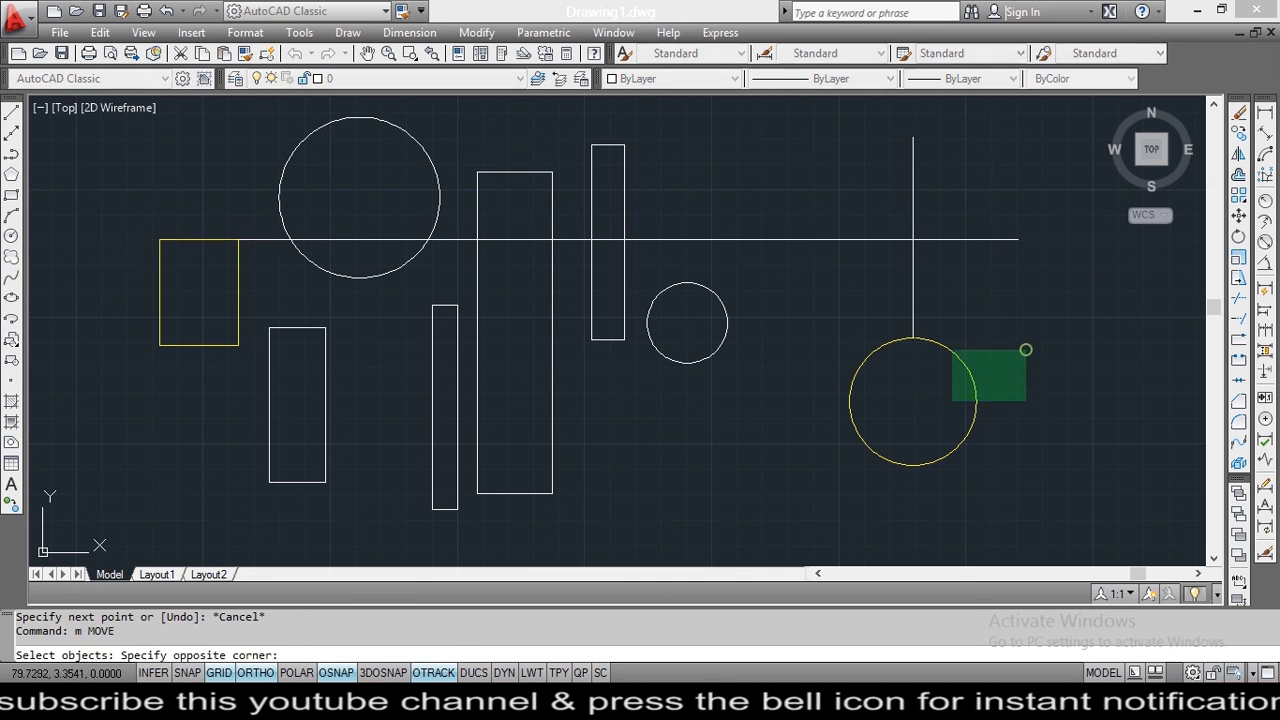
left_click(947, 405)
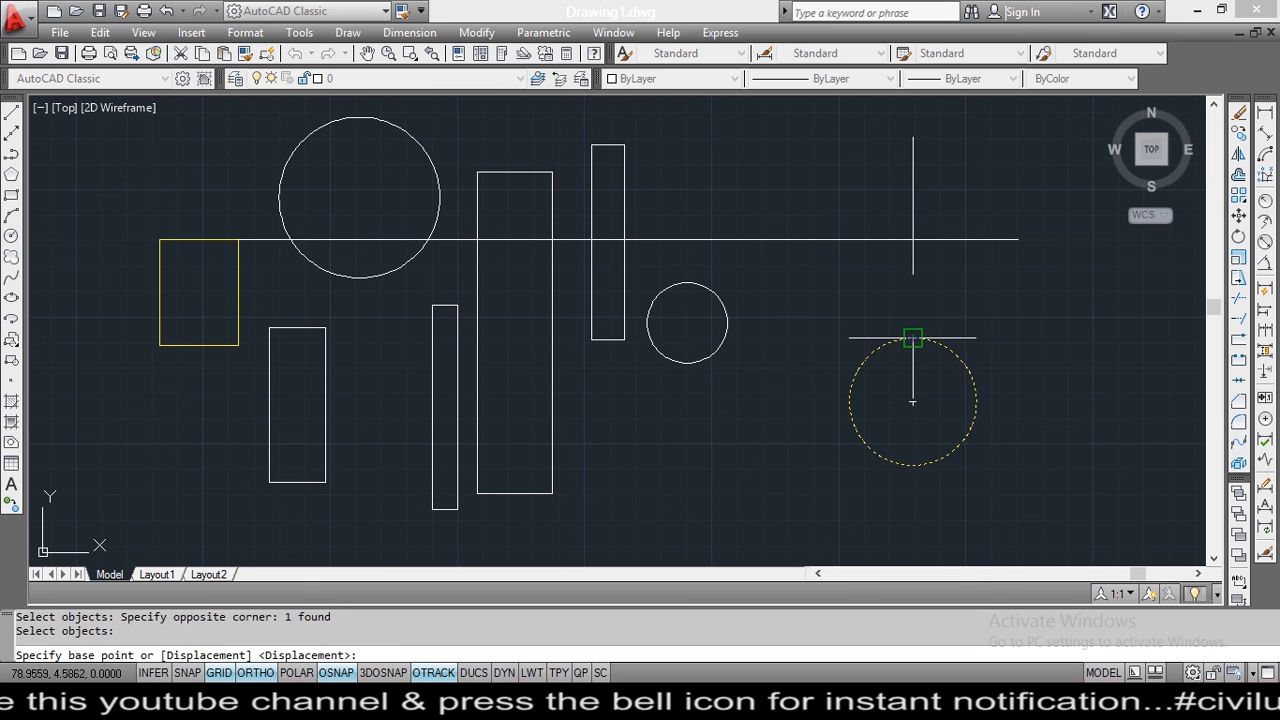
left_click(913, 338)
left_click(913, 240)
key("Escape")
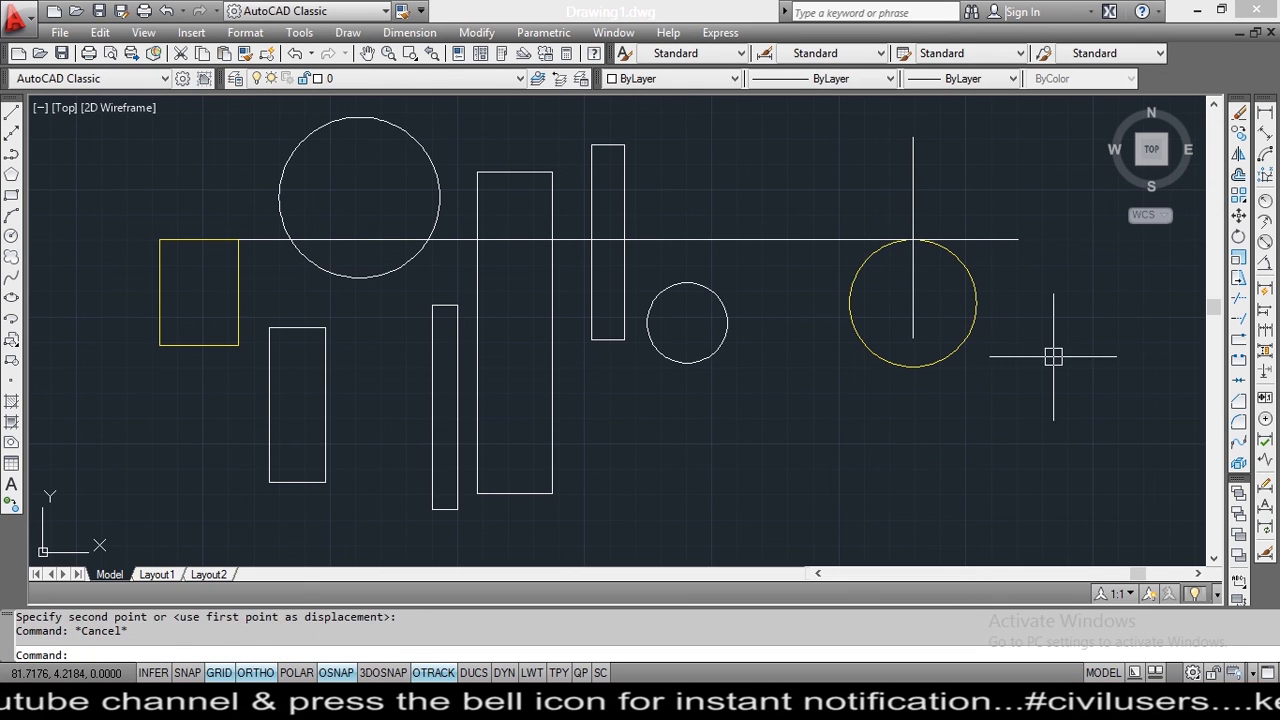
Step: Undo the yellow circle's move and both guide lines
key("ctrl+y")
key("ctrl+z")
key("ctrl+z")
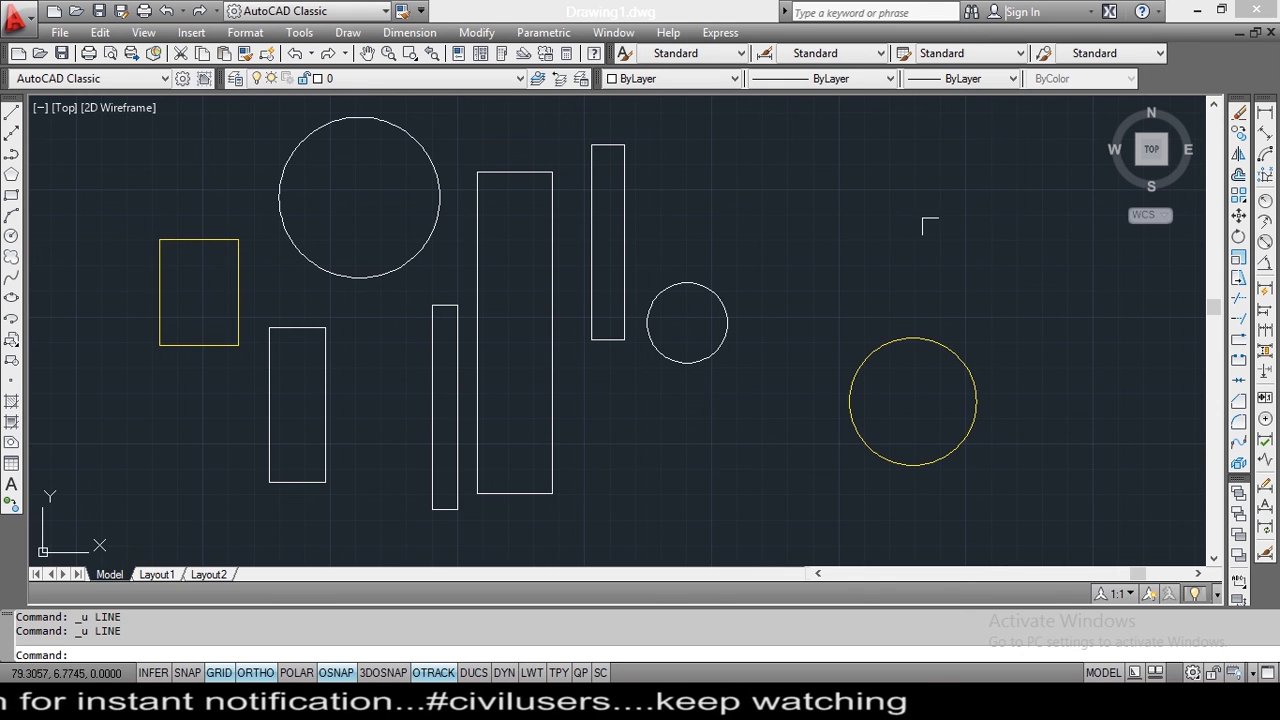
key("Escape")
key("Escape")
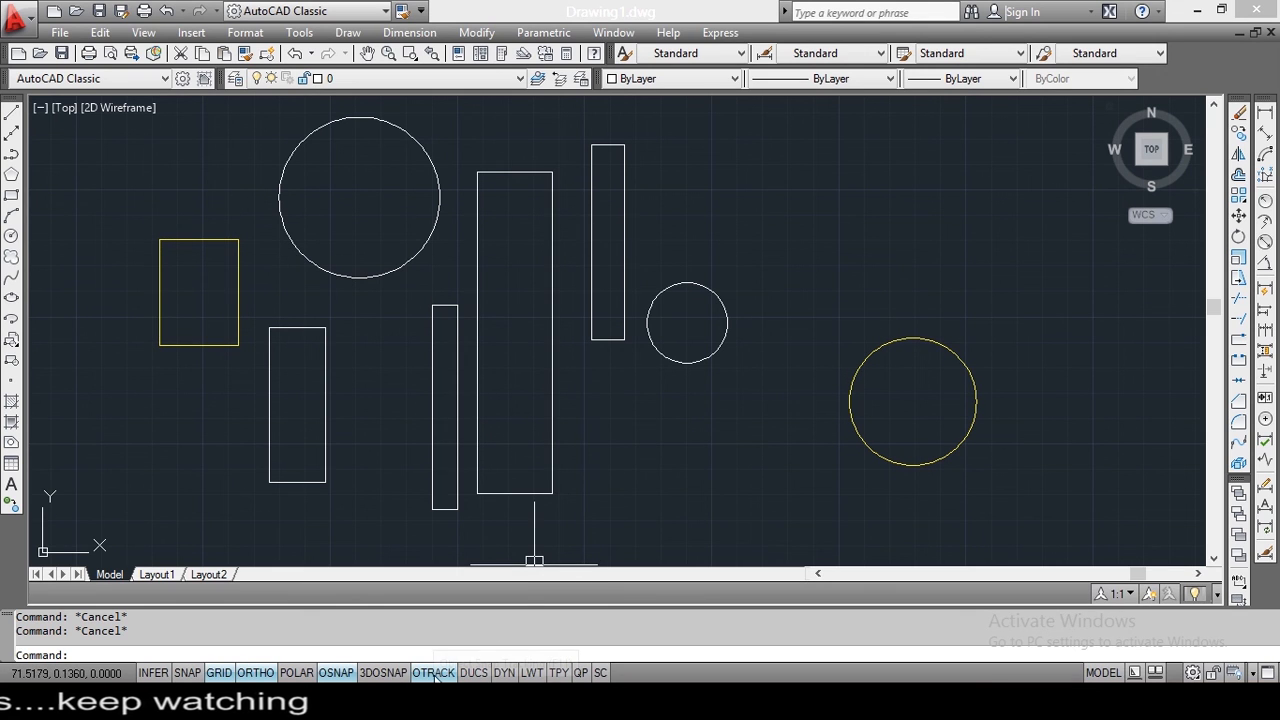
Step: Move the yellow circle straight up by its top quadrant, tracking it level with the yellow rectangle's upper-right corner
type("m")
key("Return")
left_click(998, 332)
left_click(914, 394)
key("Return")
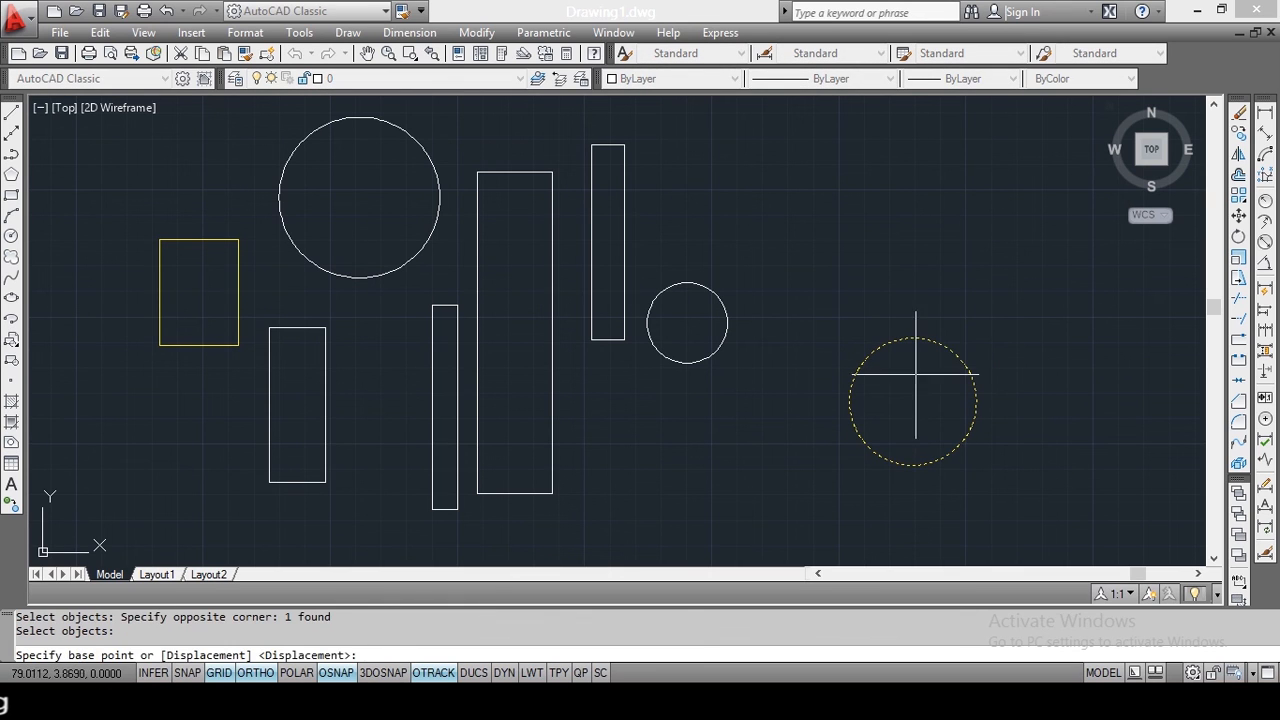
left_click(911, 337)
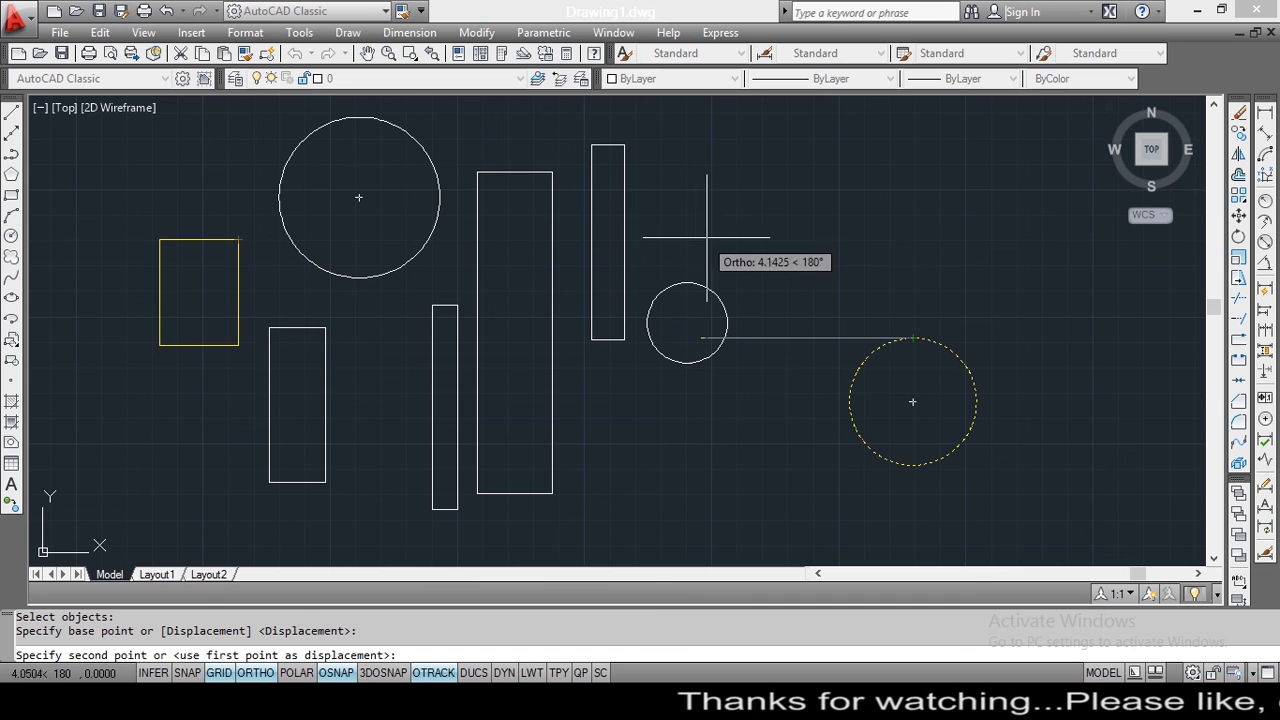
left_click(822, 242)
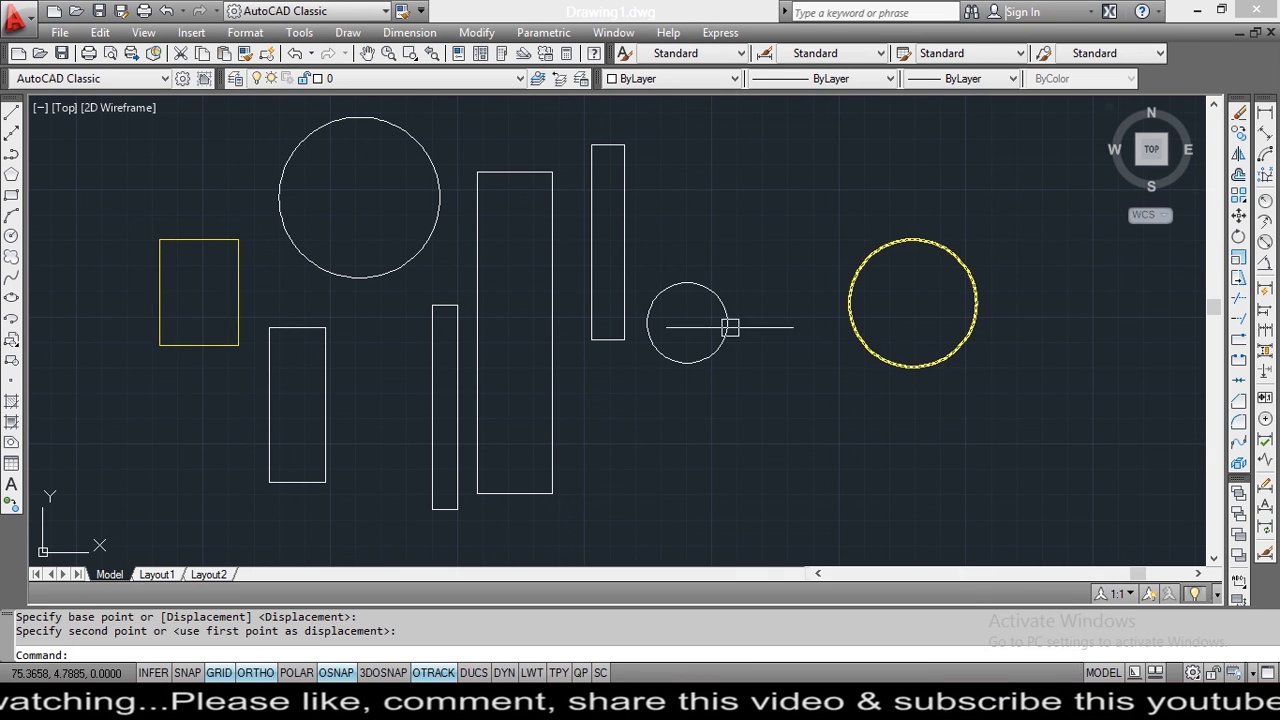
Step: Draw a horizontal line about 17.84 units long from the yellow rectangle's upper-right corner past the top of the yellow circle
type("l")
key("Return")
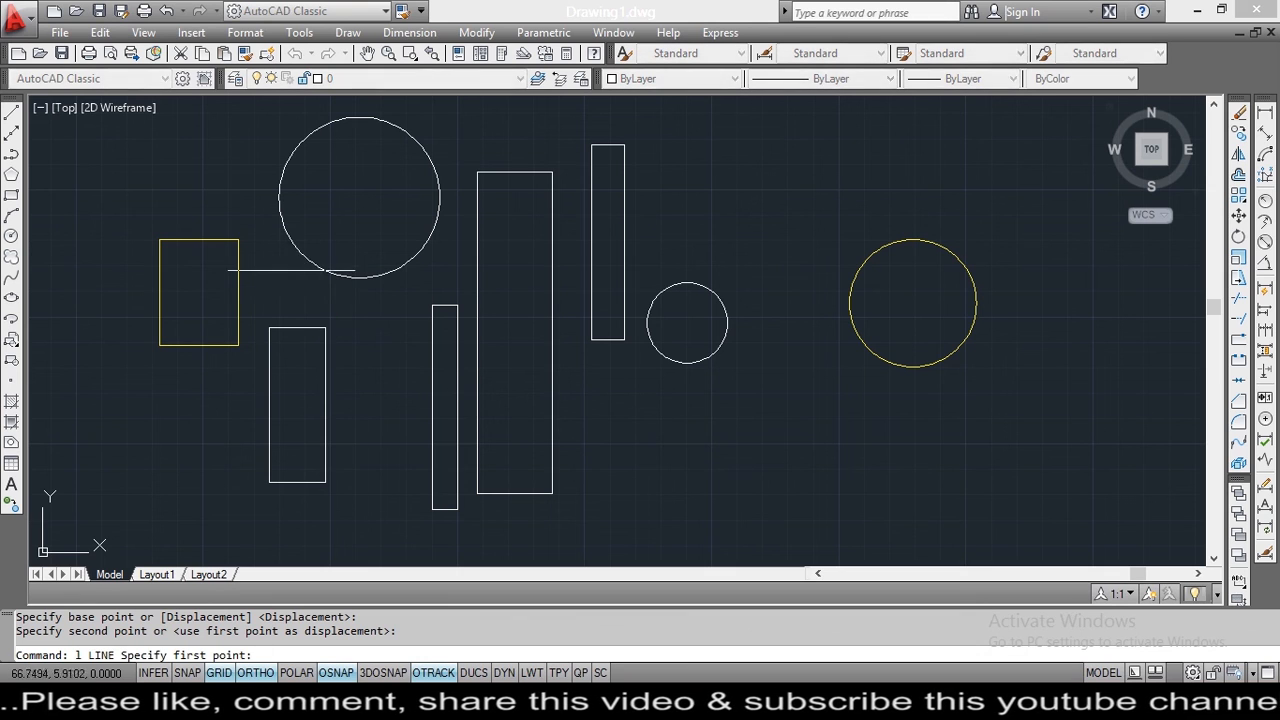
left_click(238, 240)
left_click(1146, 240)
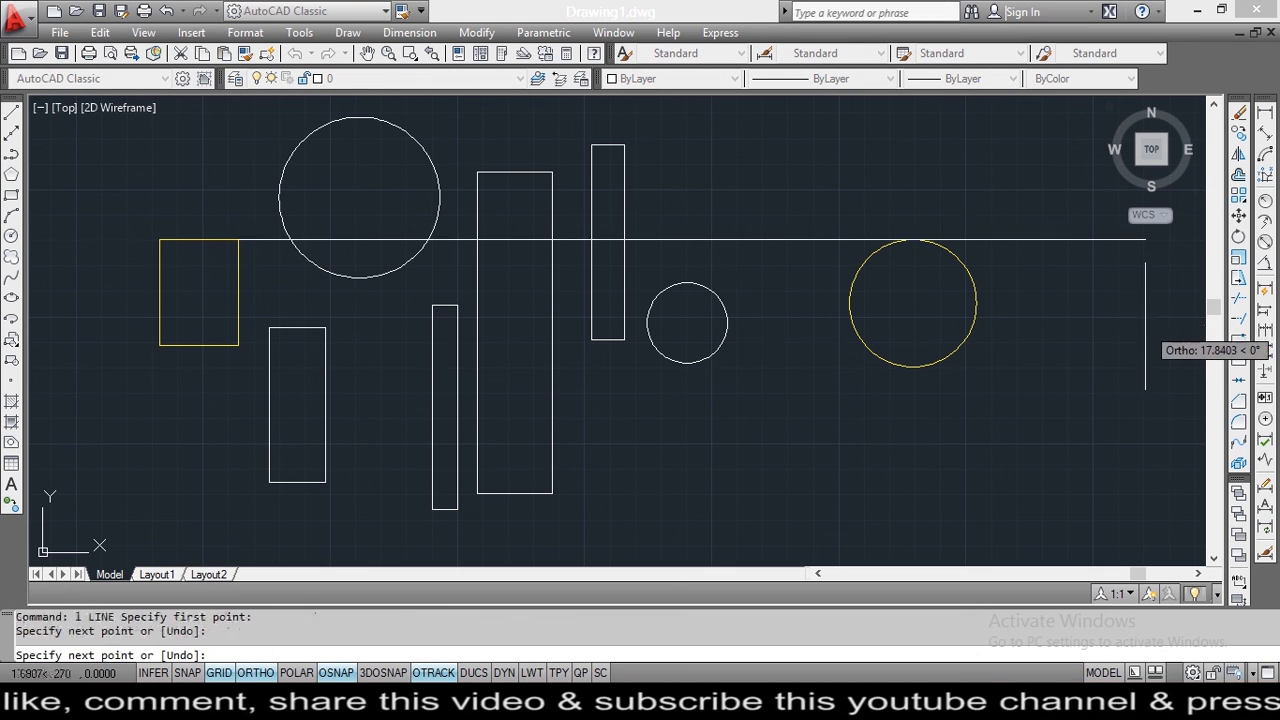
key("Escape")
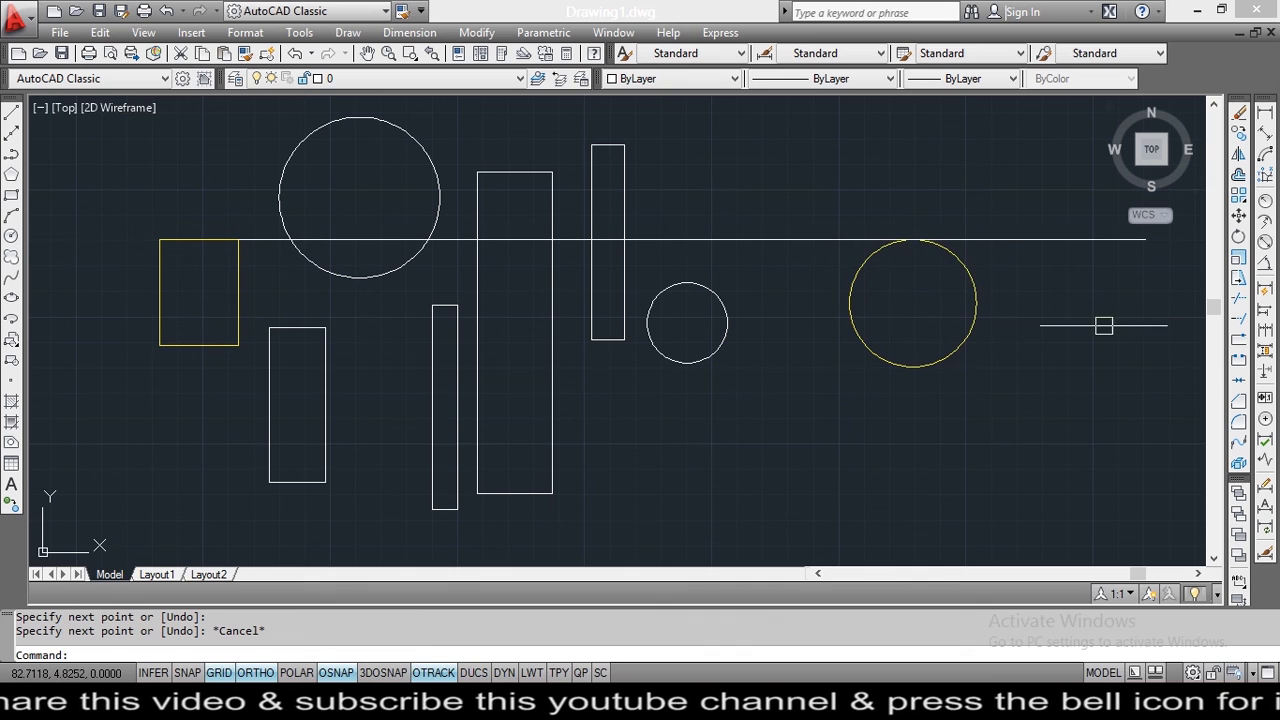
left_click(1085, 312)
key("Escape")
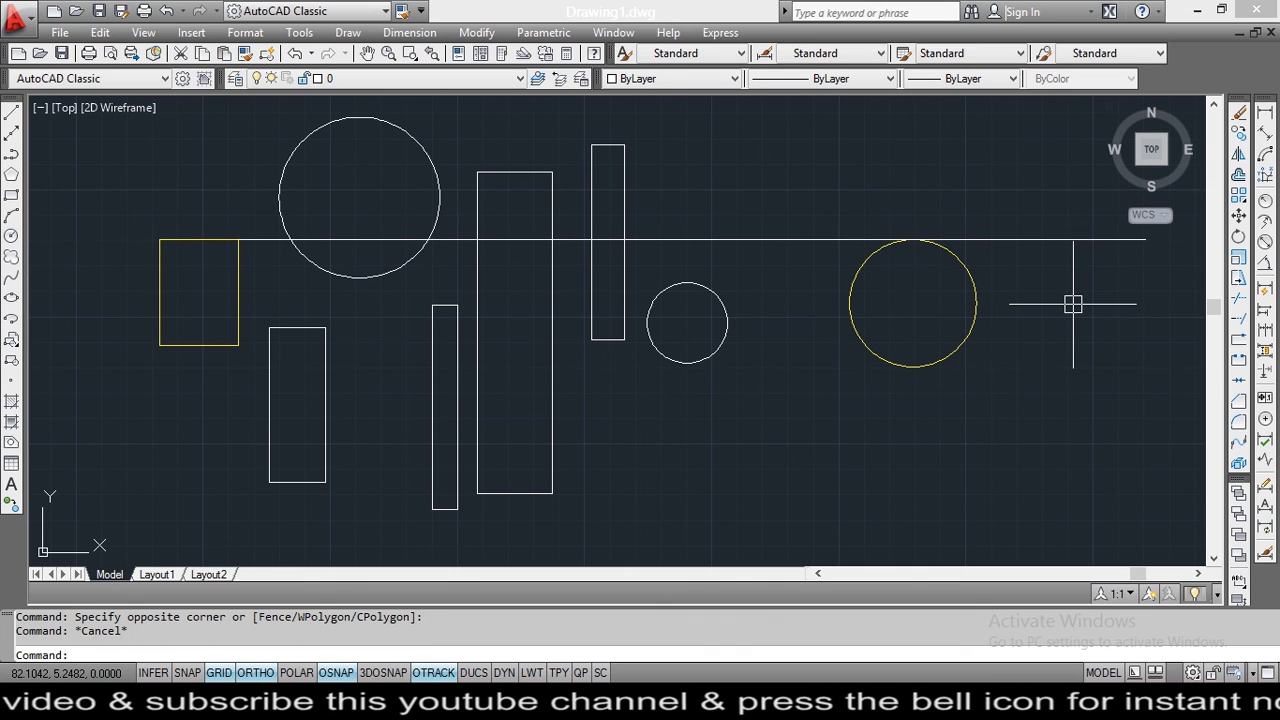